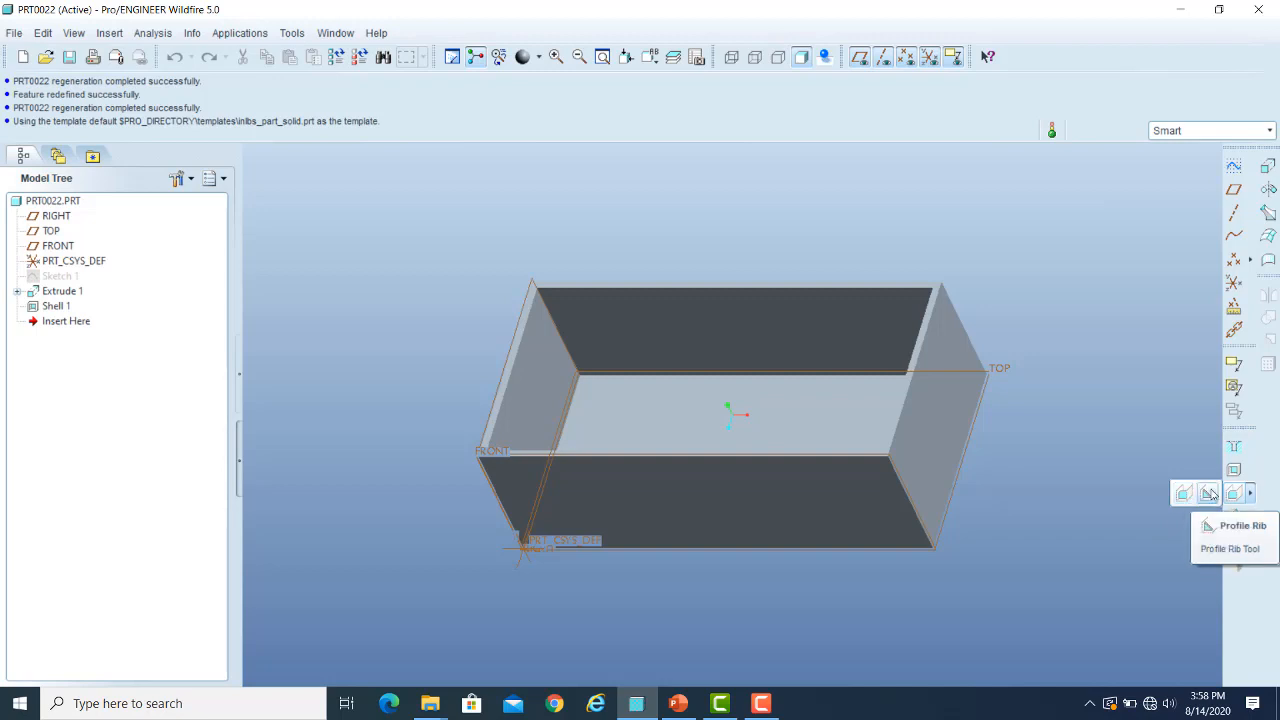
Step: Start a sketch on the shelled box's inner floor, replacing the orientation reference with the TOP-label end's outer face, oriented Right
left_click(1127, 361)
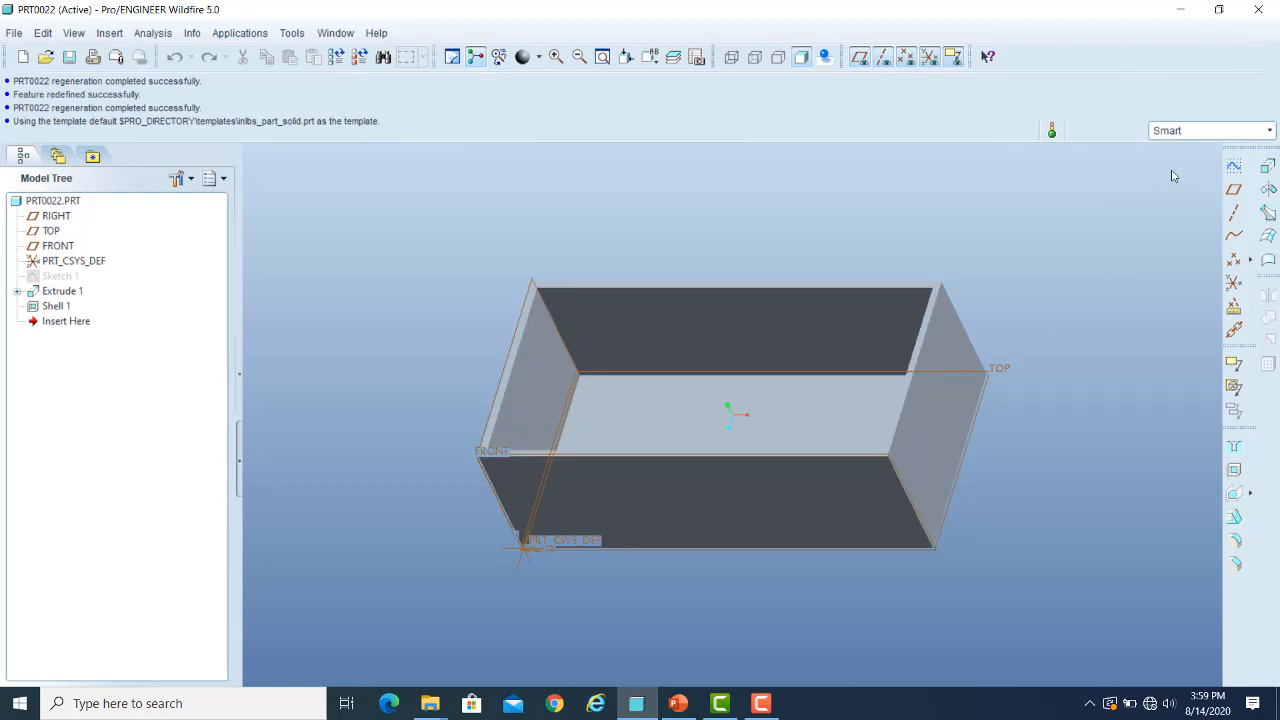
left_click(1234, 167)
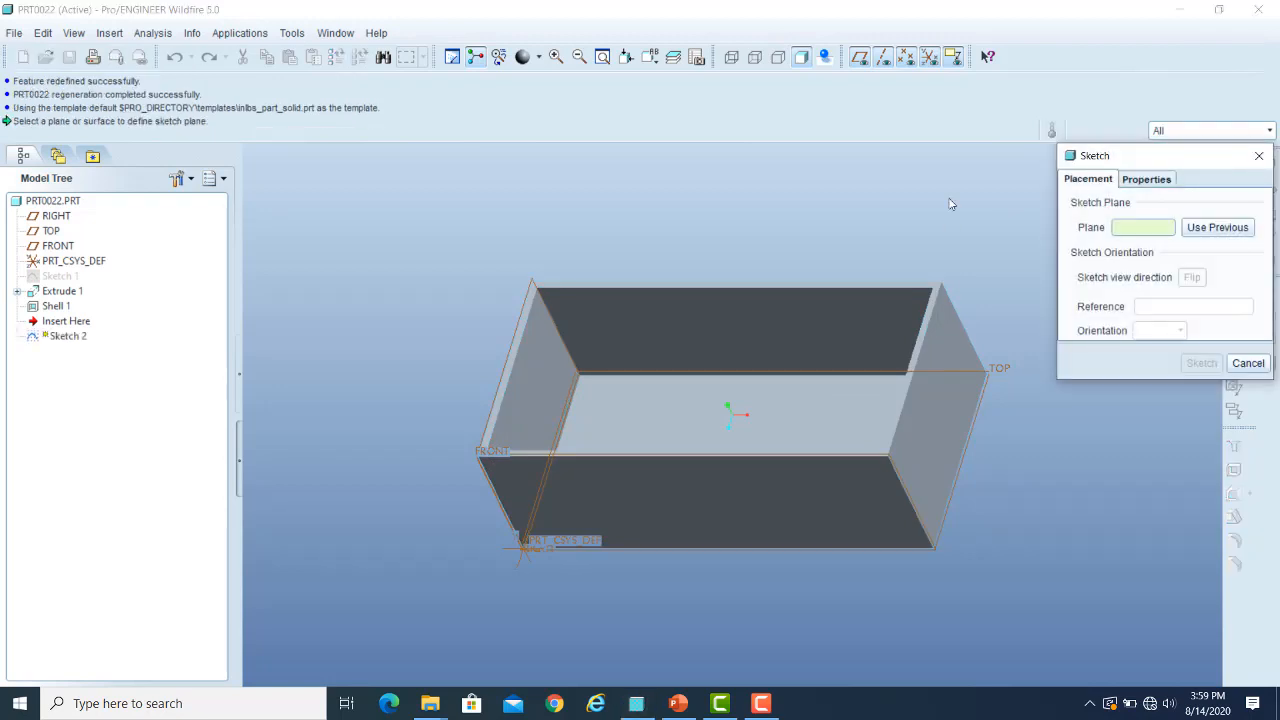
left_click(676, 420)
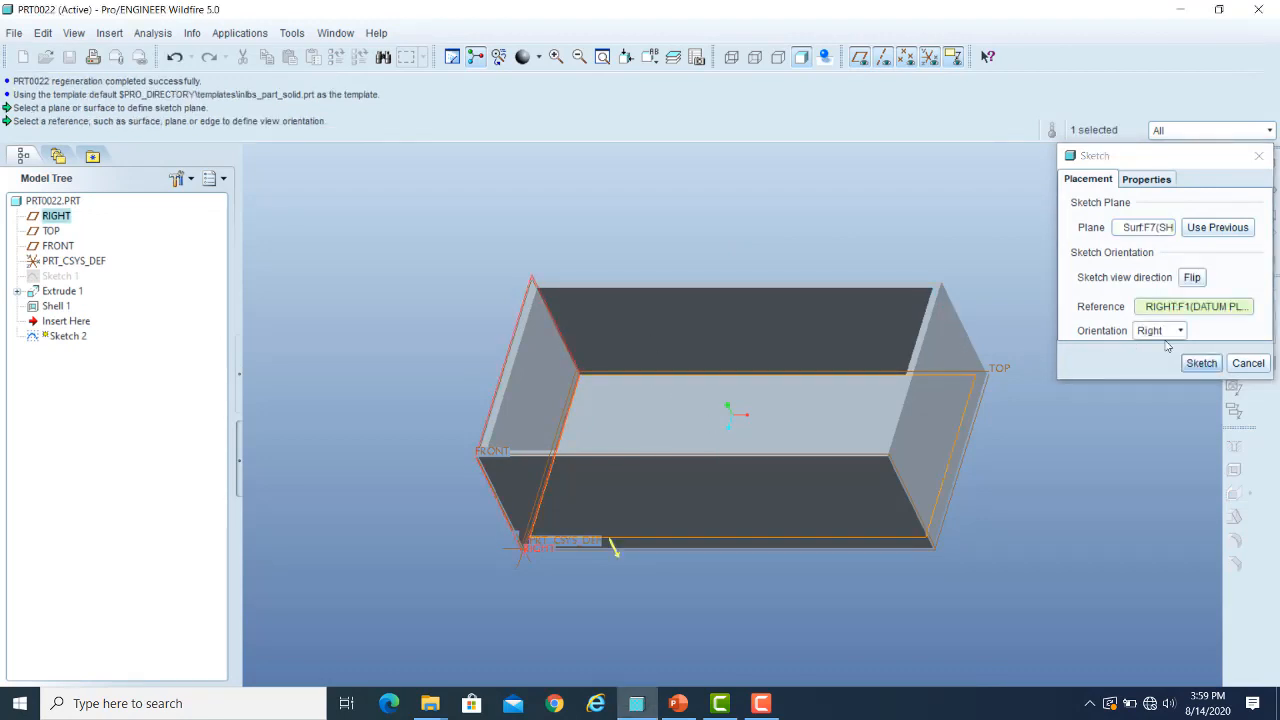
left_click(1174, 310)
right_click(1174, 310)
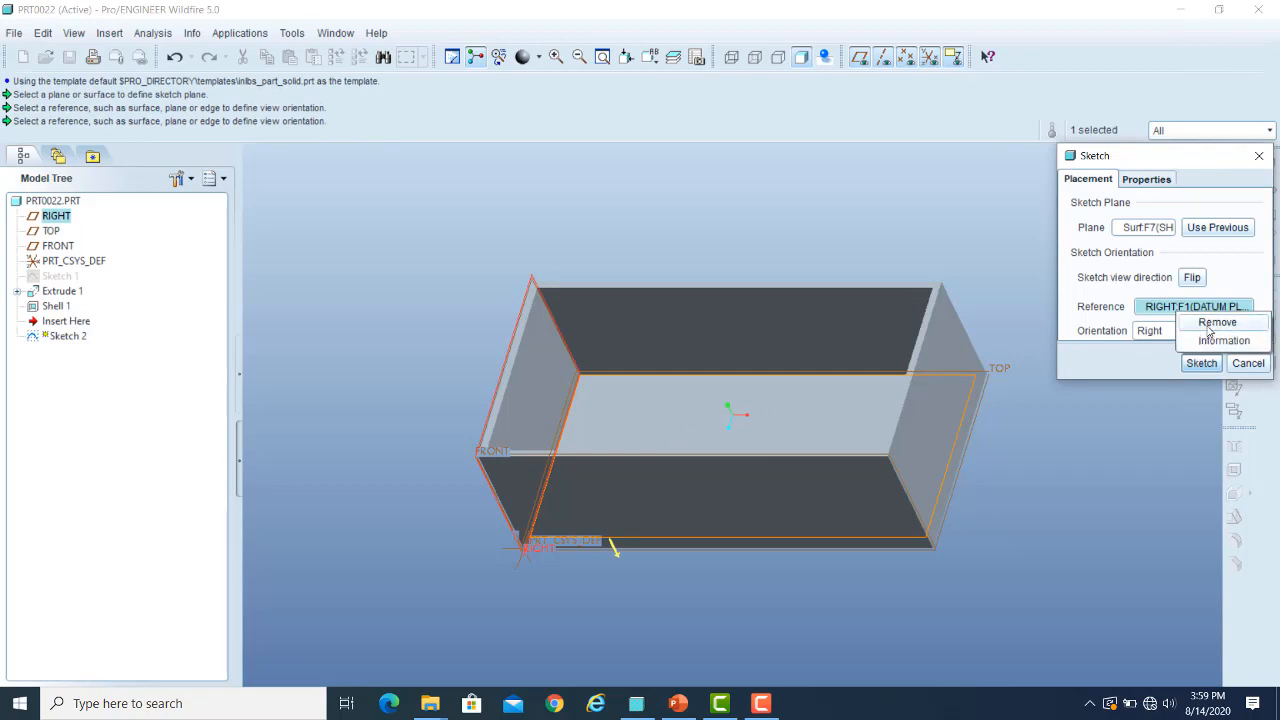
left_click(1210, 321)
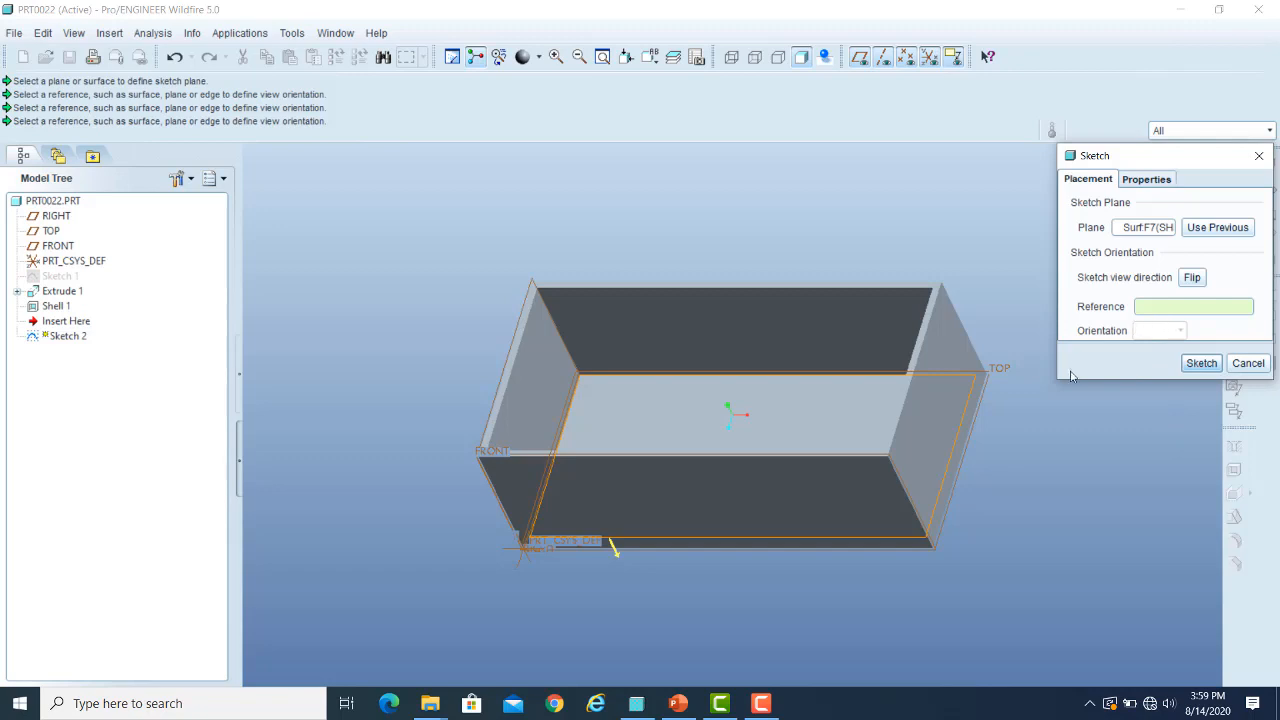
left_click(934, 405)
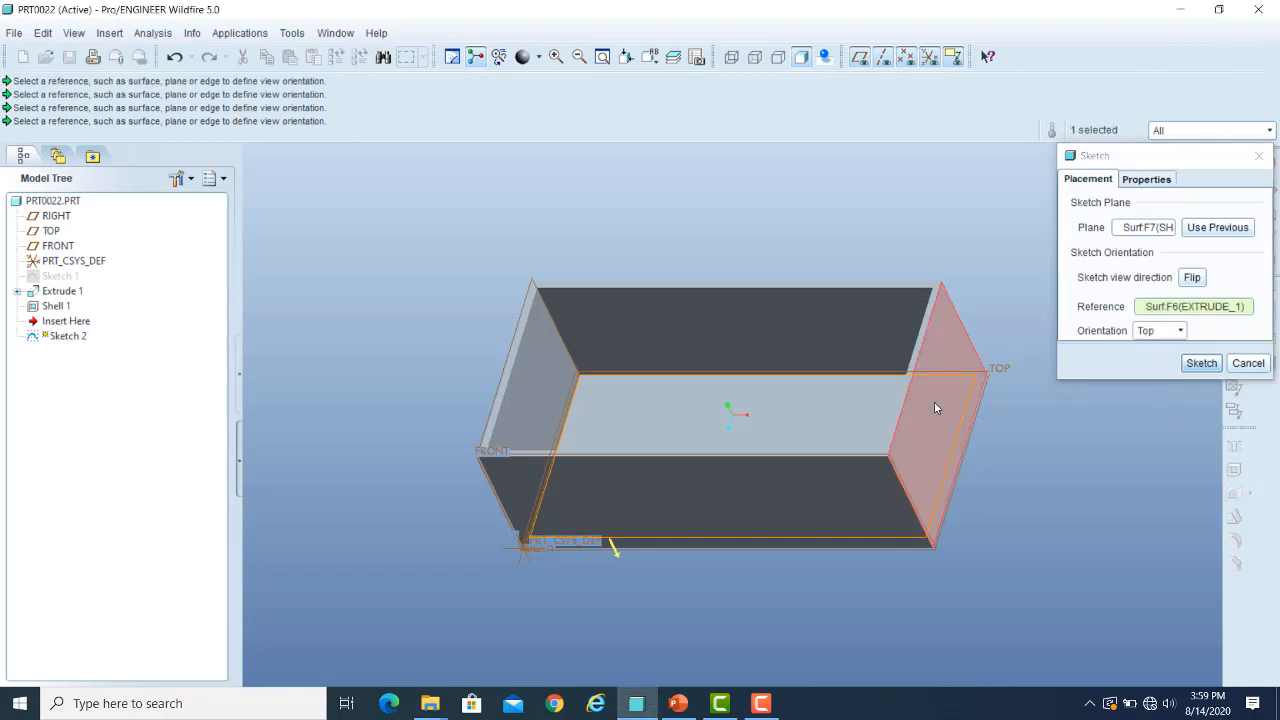
left_click(1180, 331)
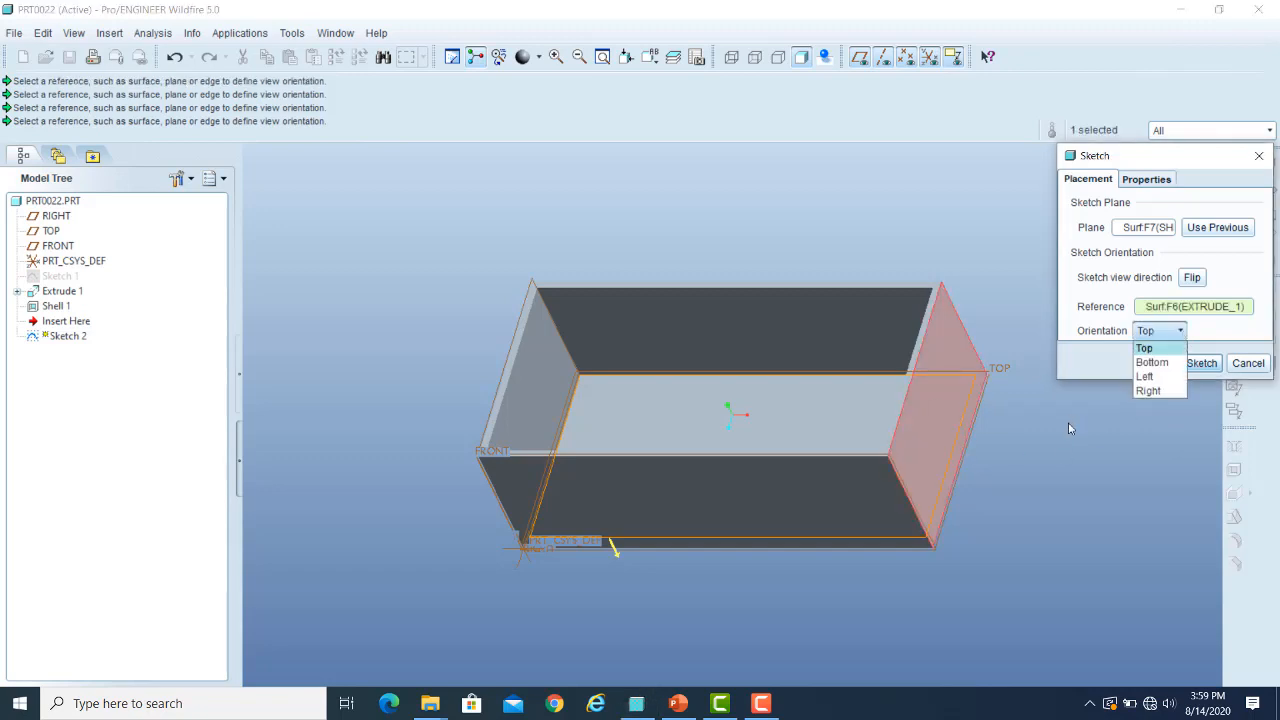
left_click(1148, 391)
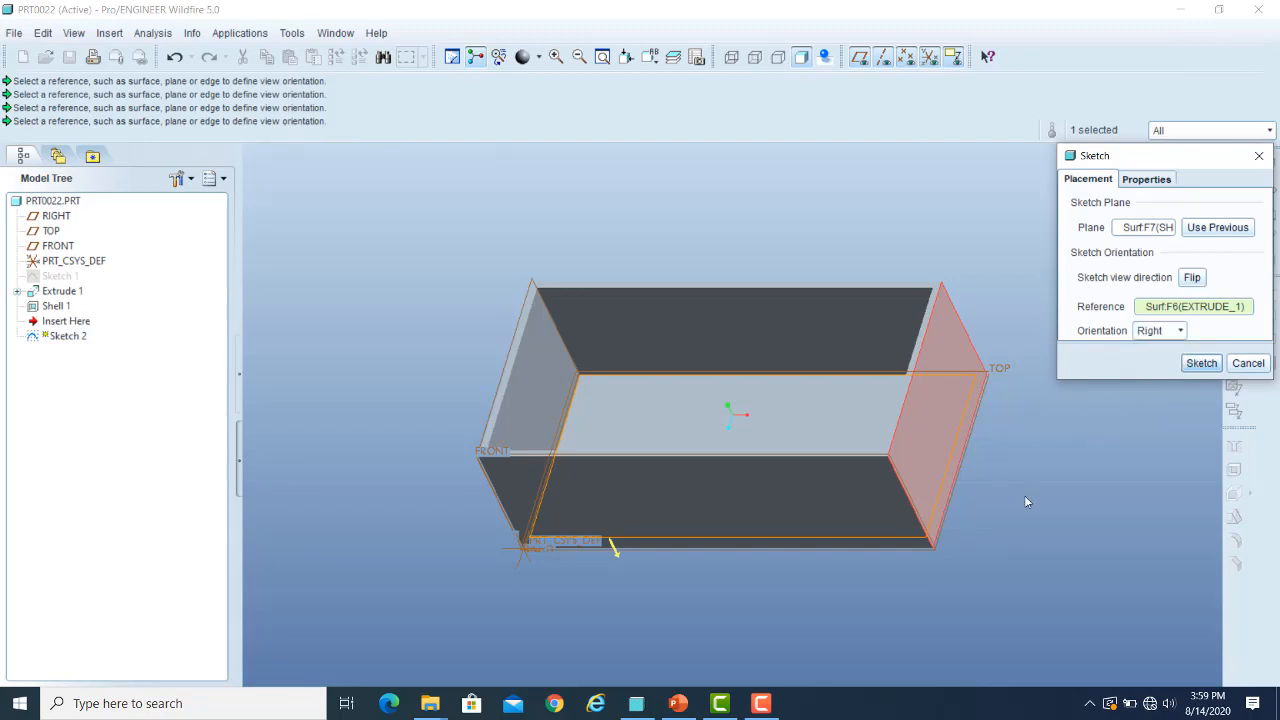
left_click(1201, 363)
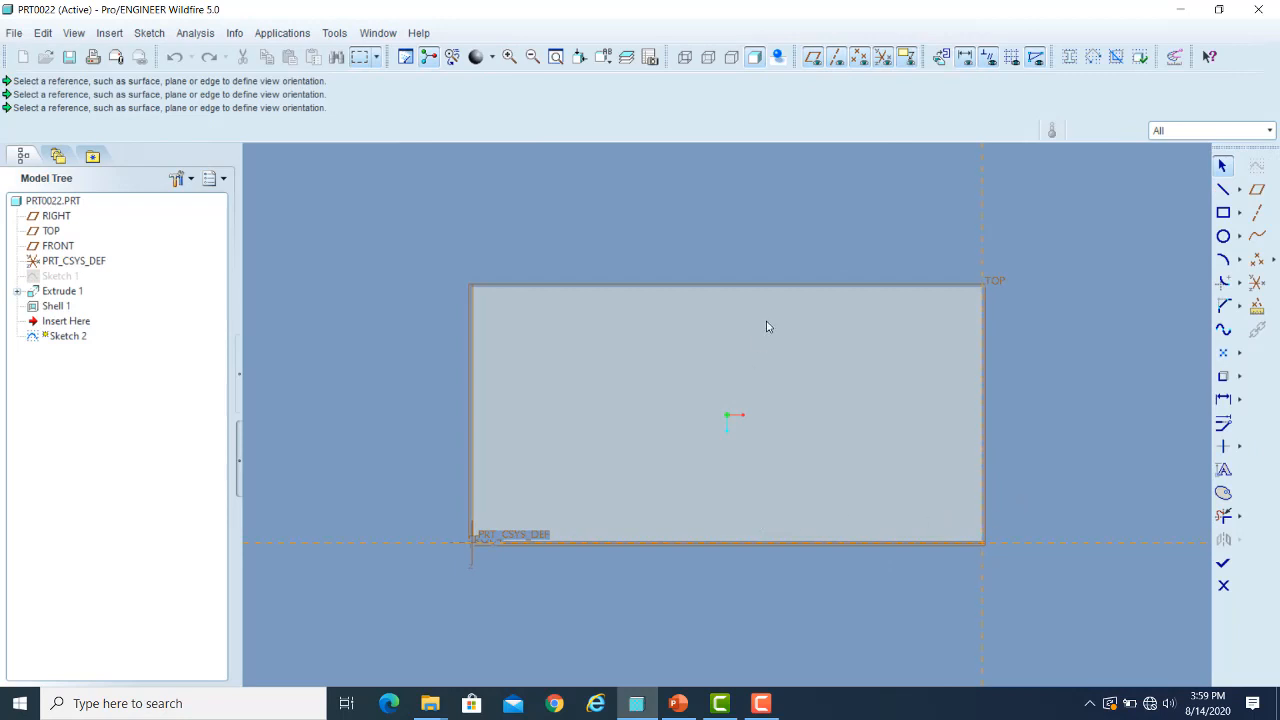
Step: Display the model in wireframe and sketch a circle about 53 in diameter near the middle of the box floor
left_click(687, 59)
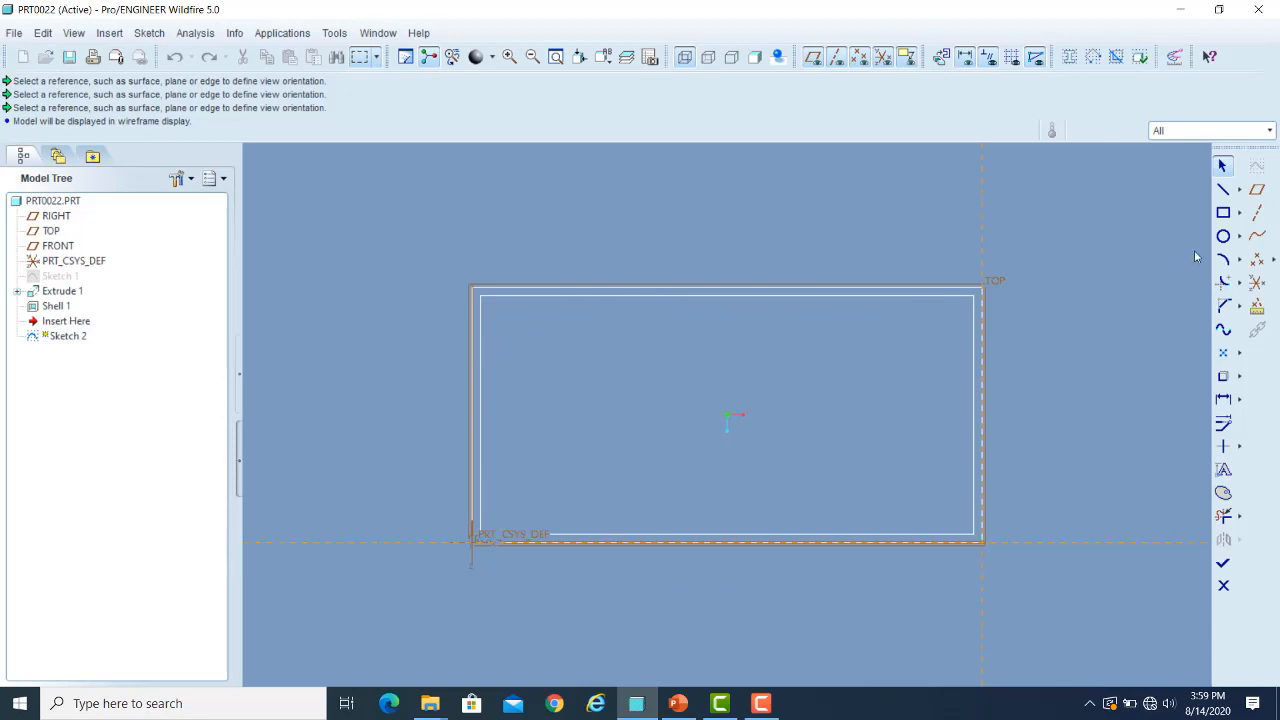
left_click(1223, 236)
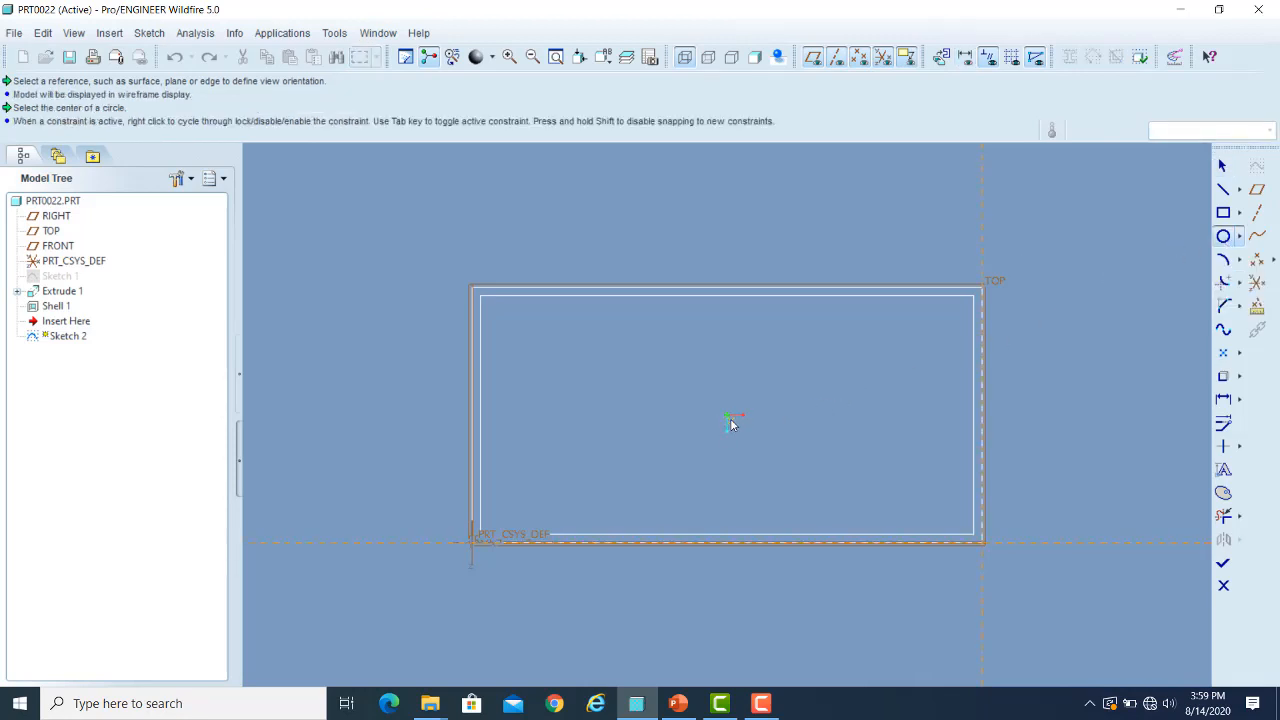
left_click(736, 420)
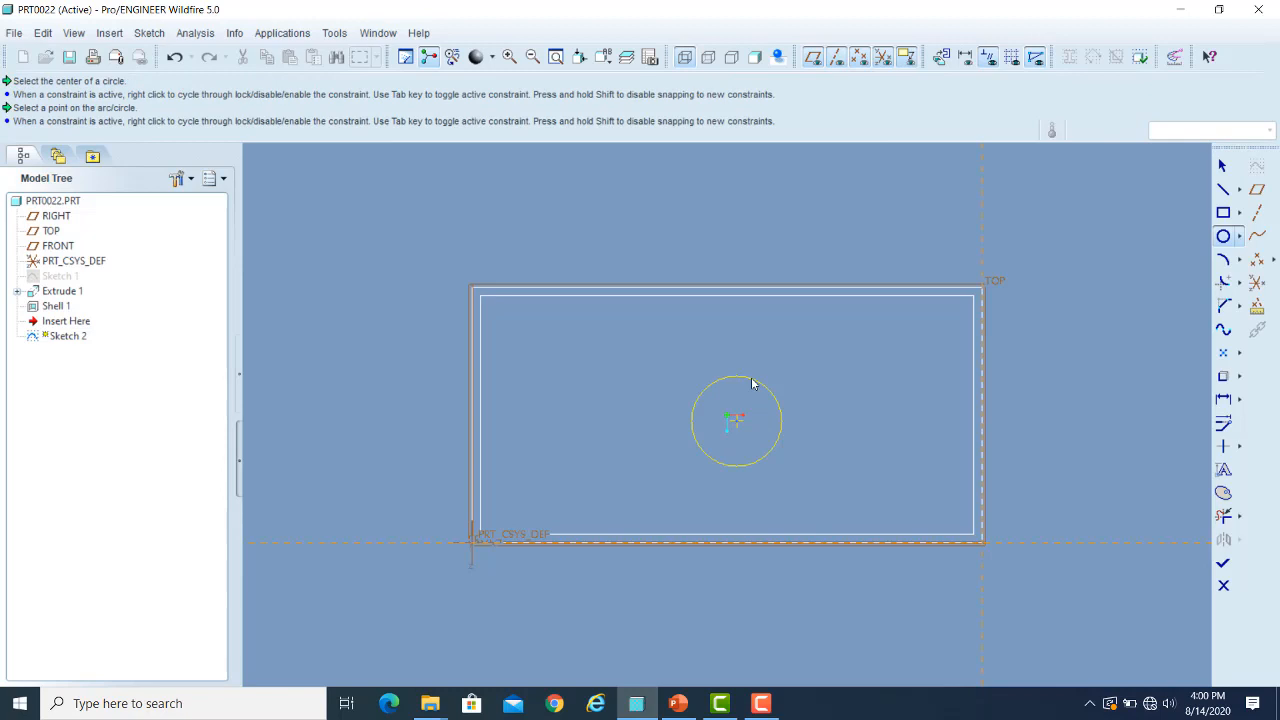
left_click(753, 383)
left_click(1222, 165)
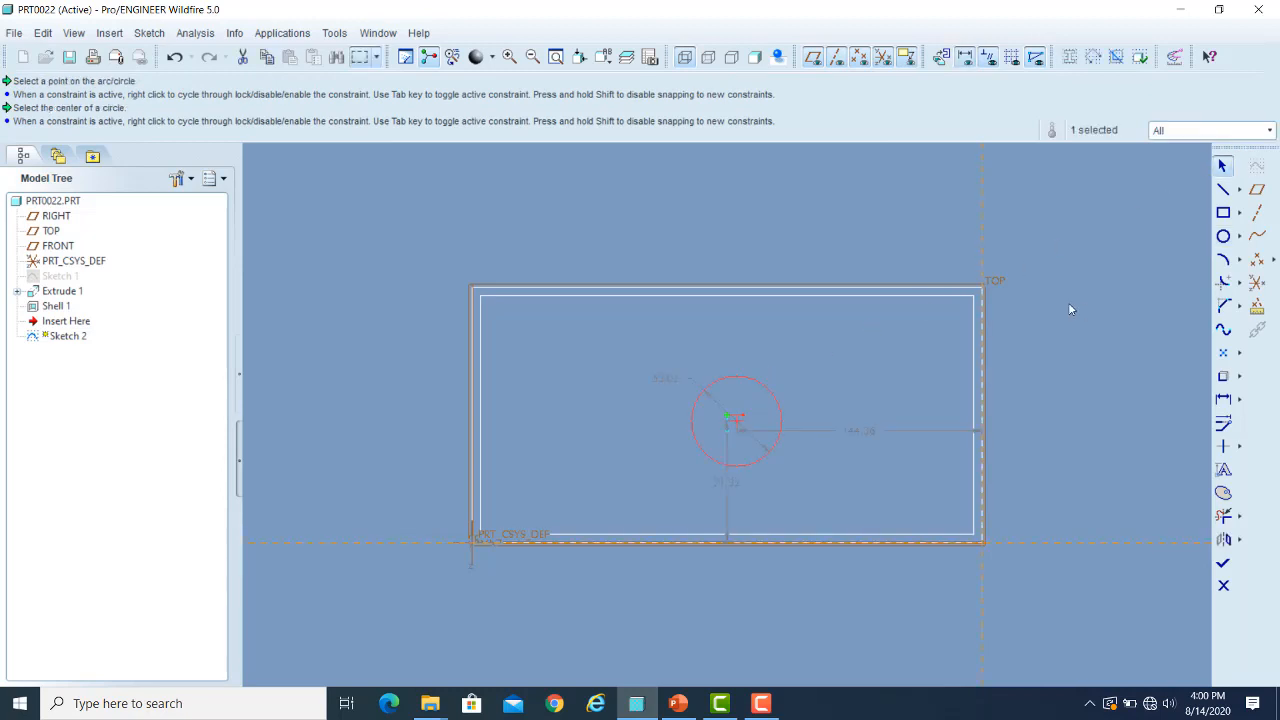
Step: Set the circle centre's distances to 150 from the vertical reference and 75 from the horizontal reference
double_click(852, 430)
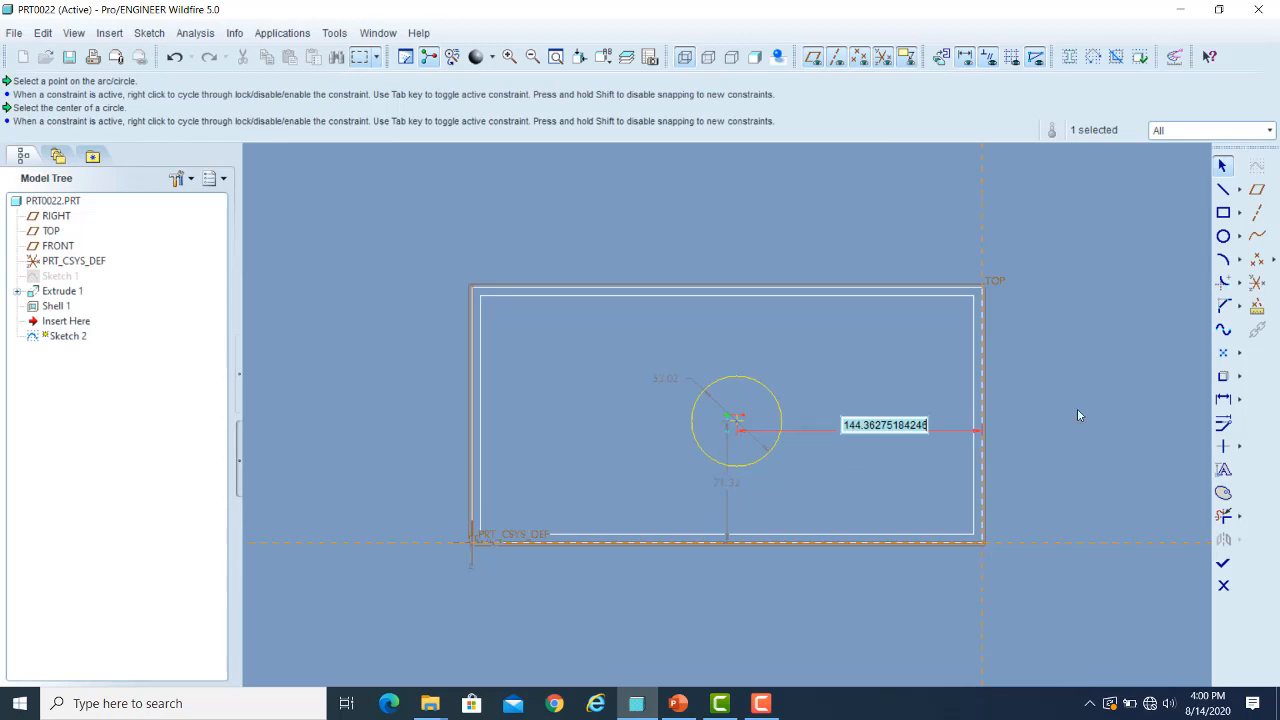
type("15")
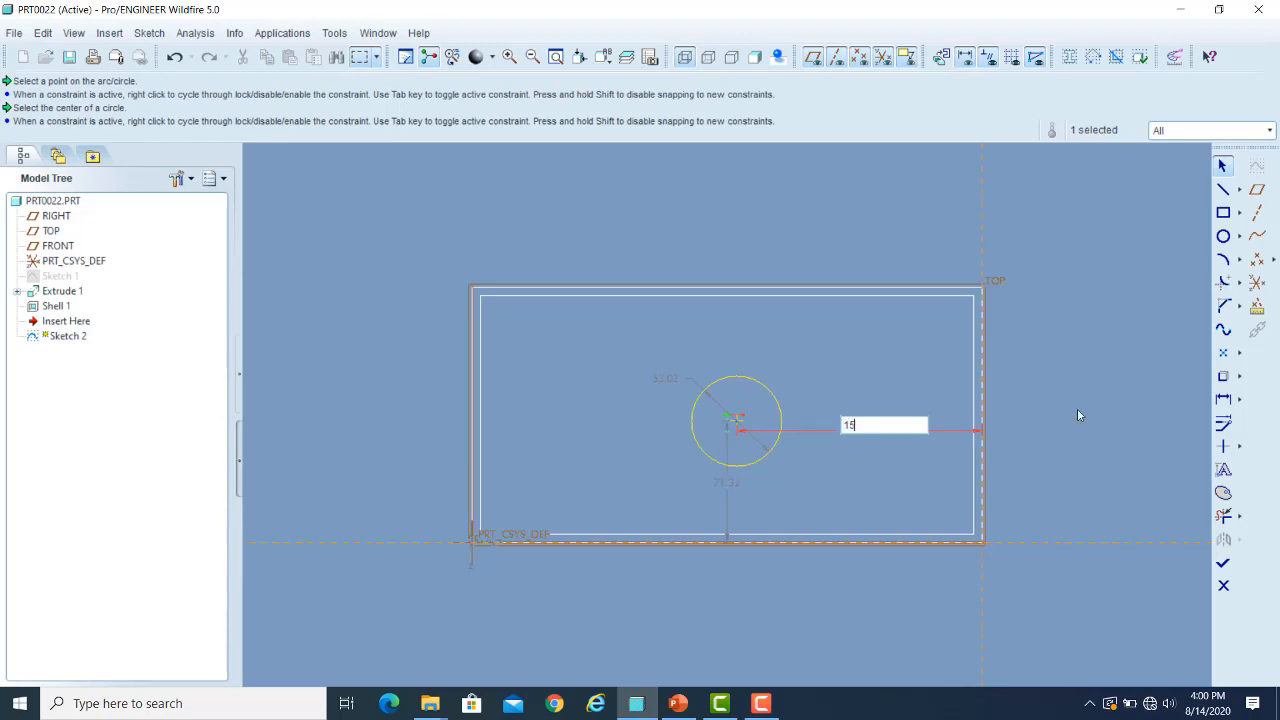
type("0")
key("Return")
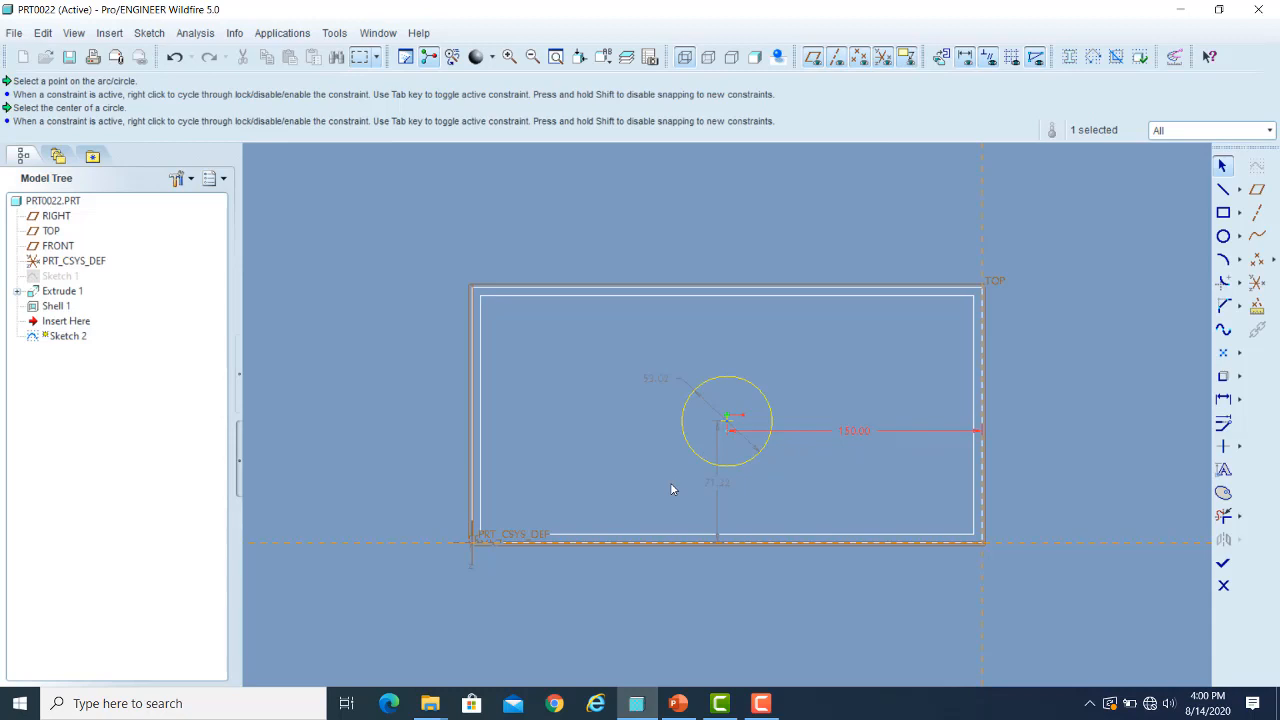
double_click(712, 485)
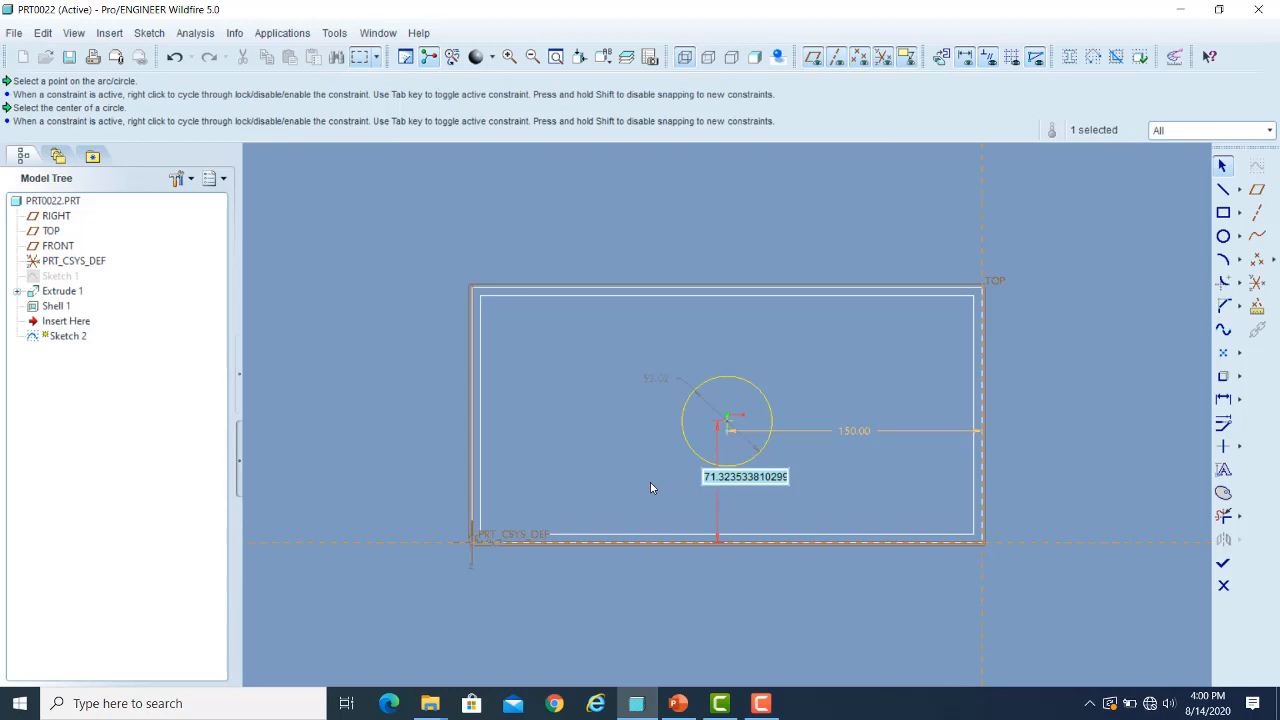
key("BackSpace")
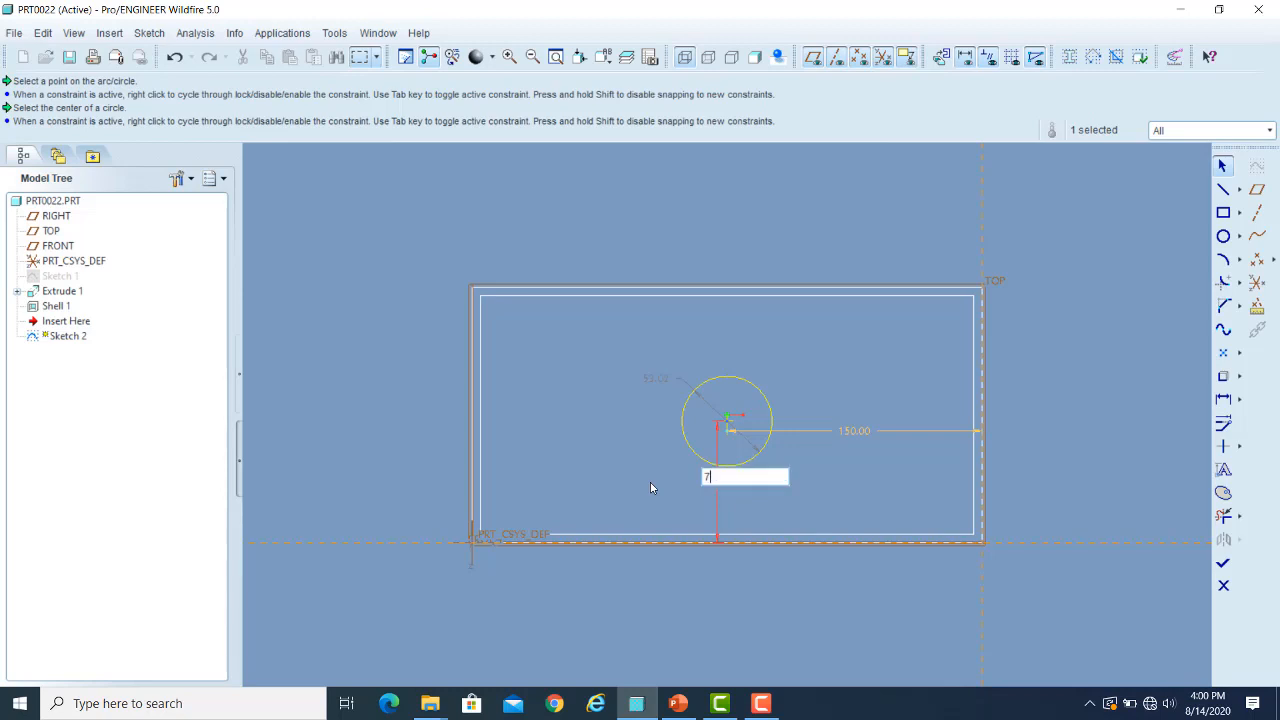
type("25")
key("Return")
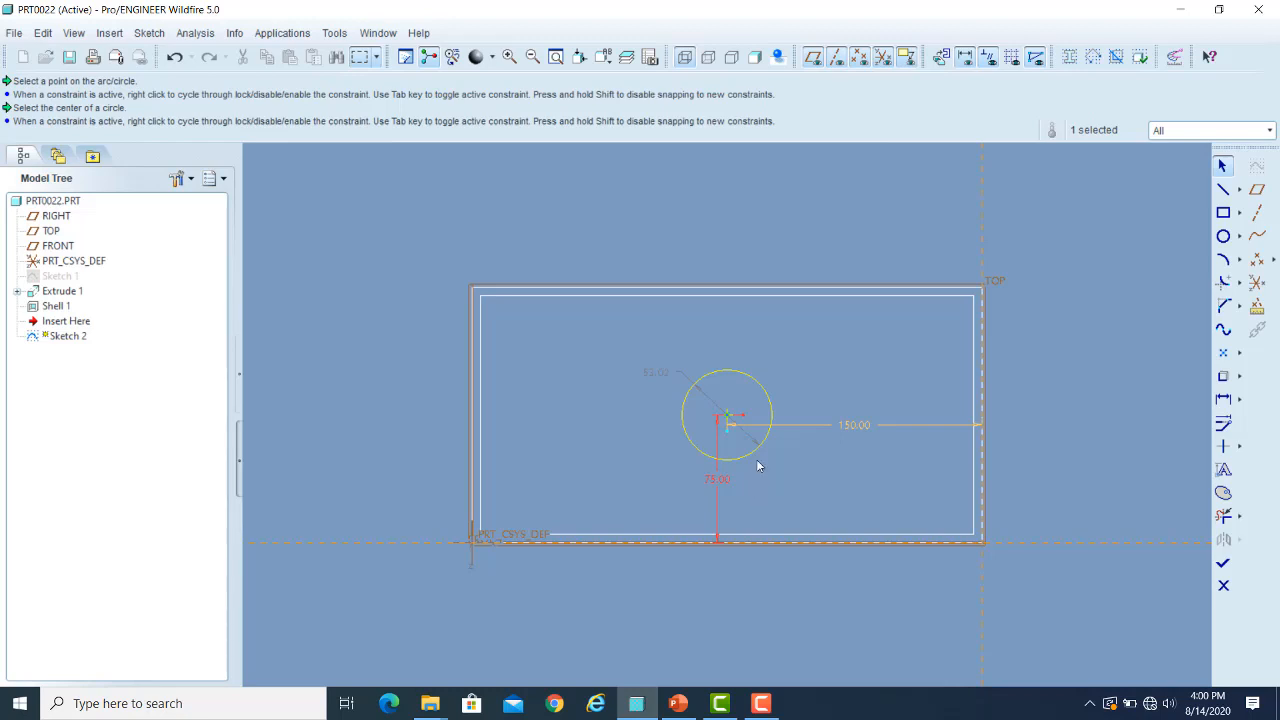
Step: Set the circle's diameter to 50 and finish the sketch
double_click(654, 372)
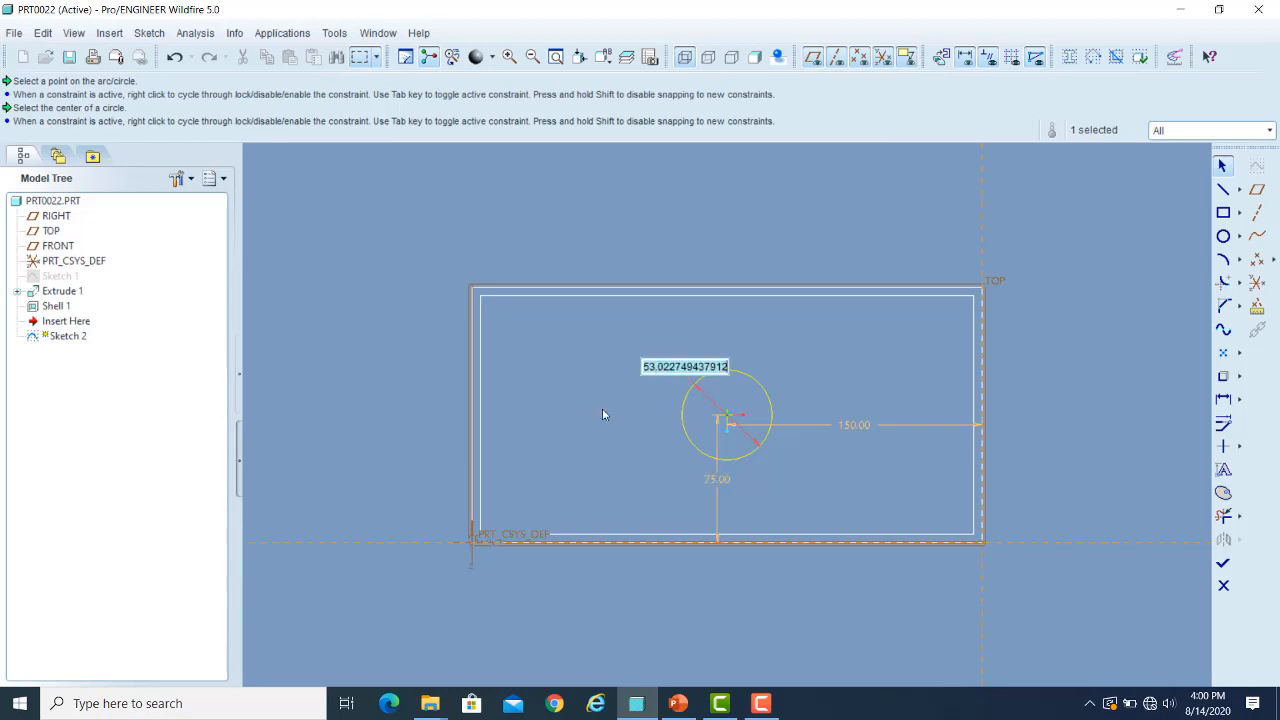
type("60")
key("Return")
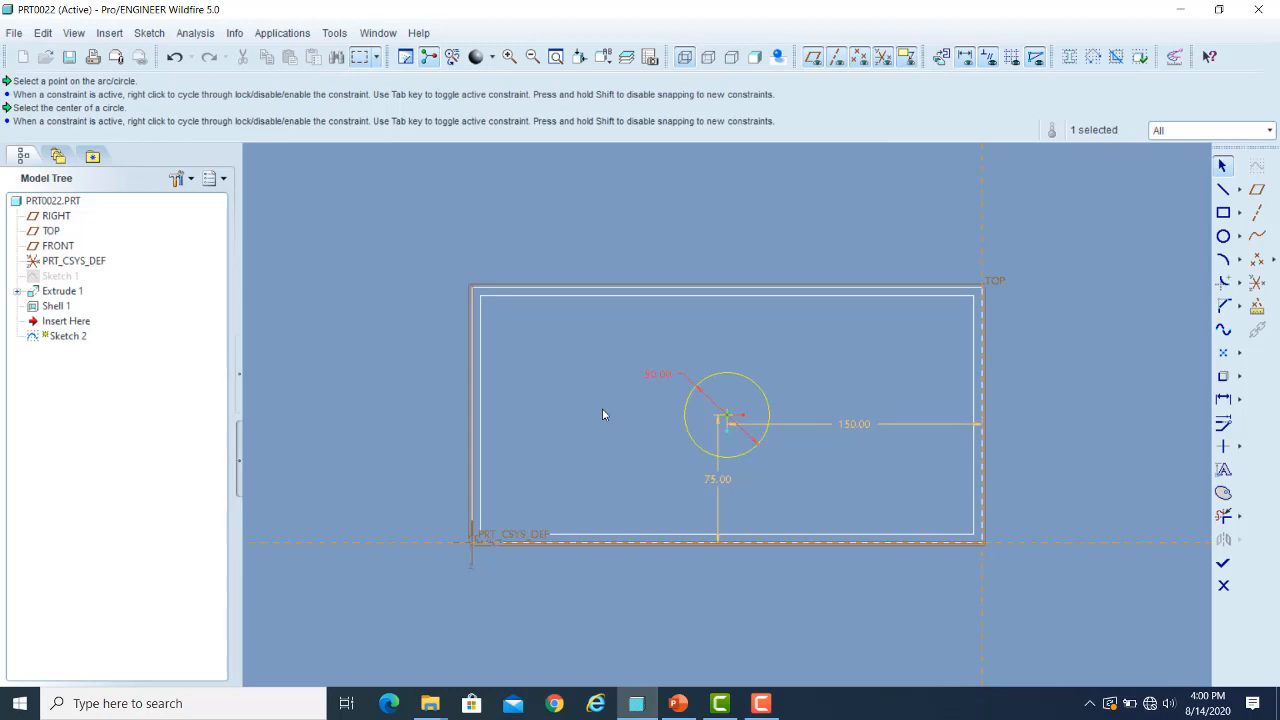
left_click(1223, 566)
Step: Extrude the circle 90 upward from the box floor as a solid cylinder and display the model shaded
mouse_move(1096, 564)
middle_mouse_down()
mouse_move(1074, 526)
mouse_move(1057, 524)
middle_mouse_up()
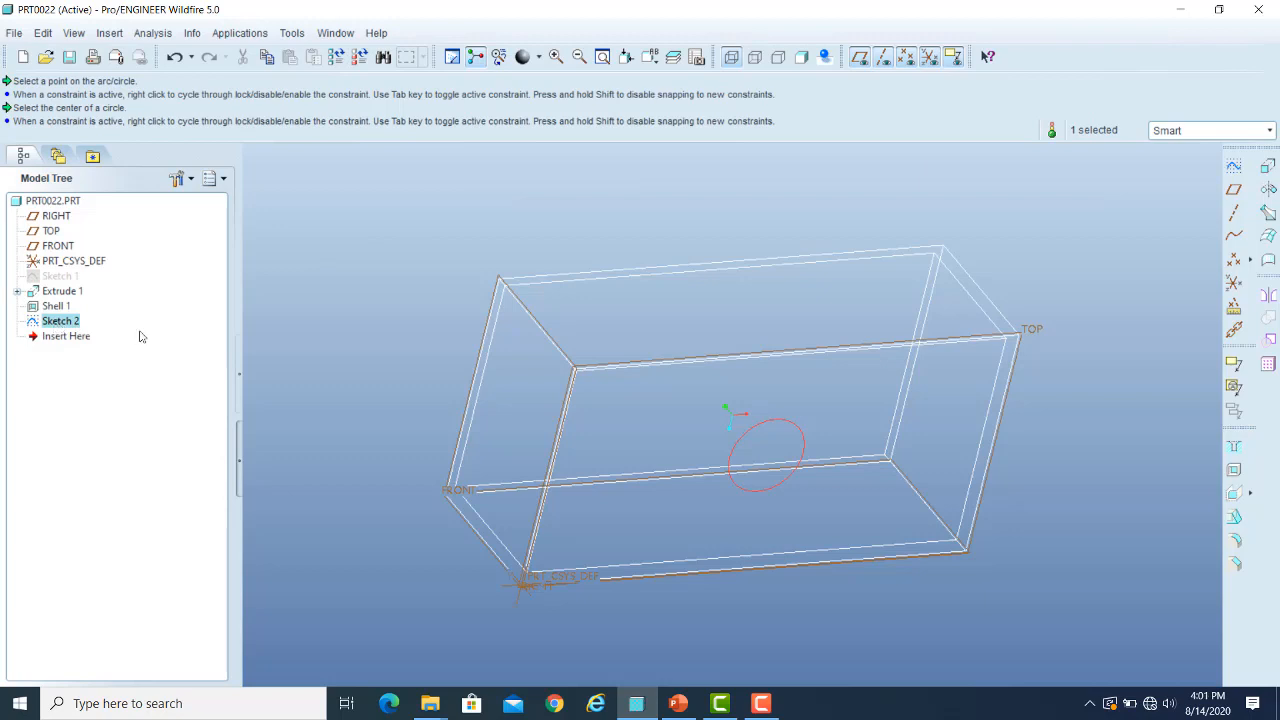
left_click(1266, 166)
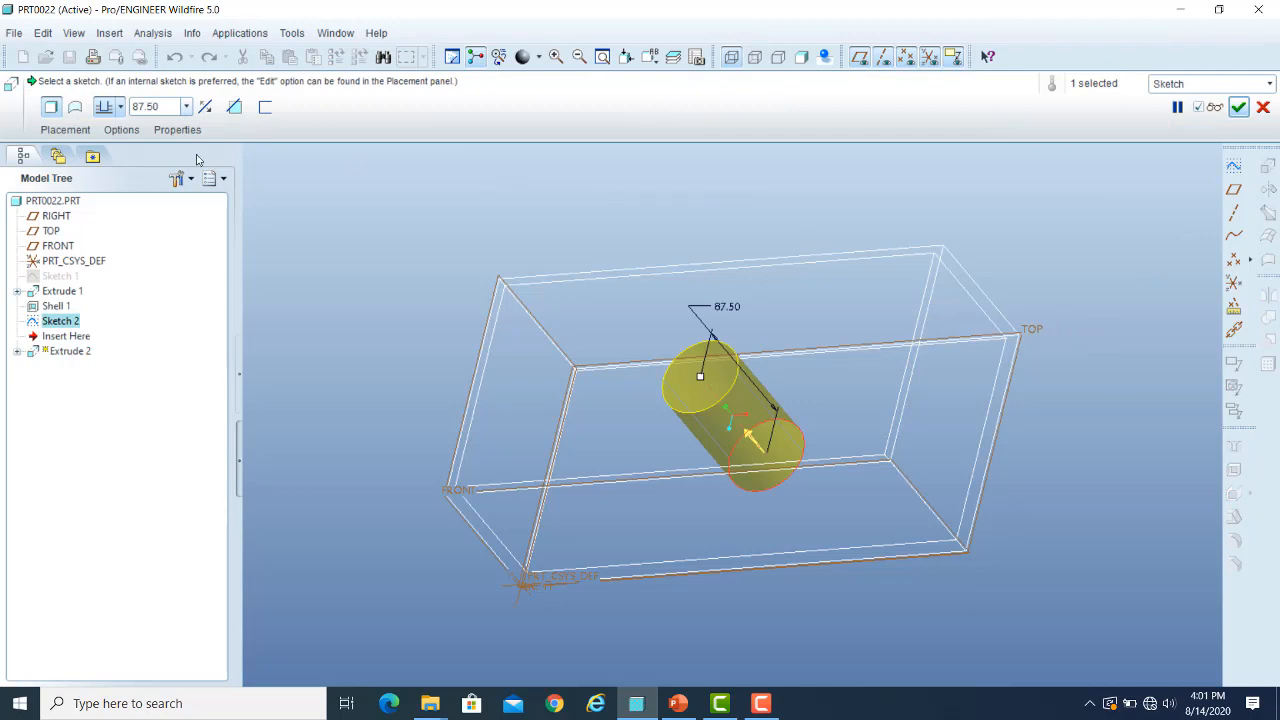
double_click(164, 106)
type("90")
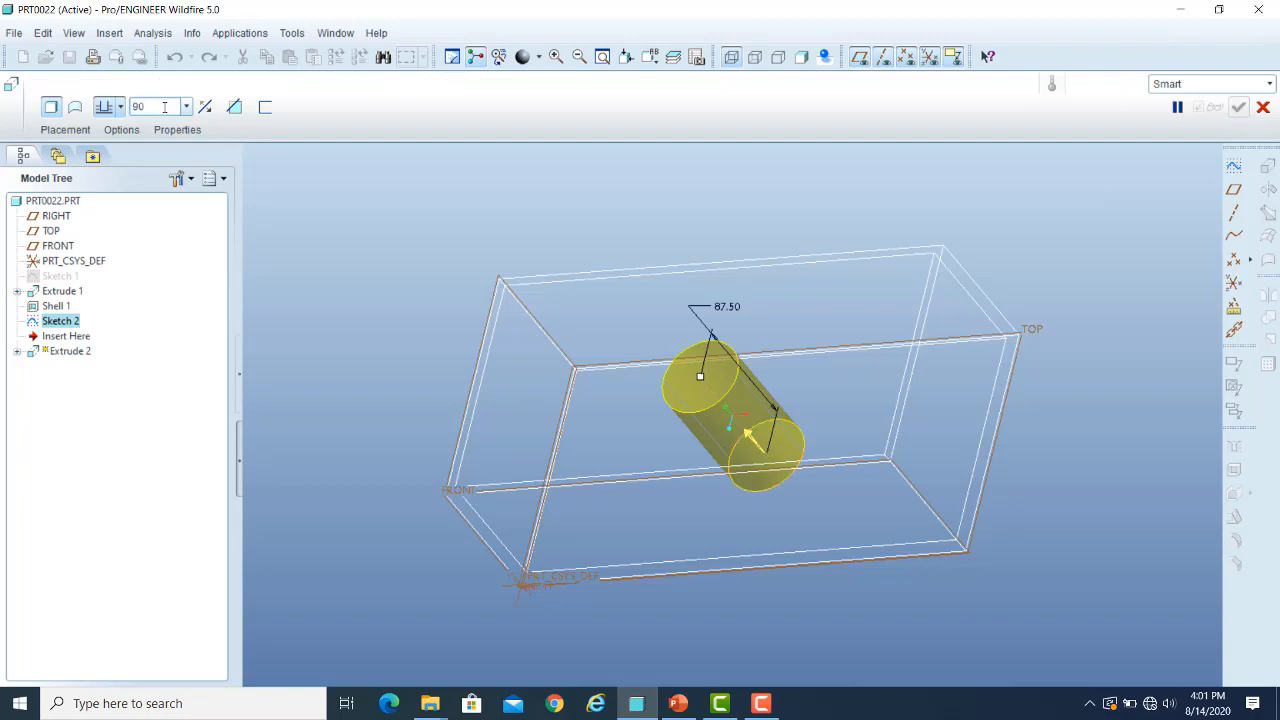
key("Return")
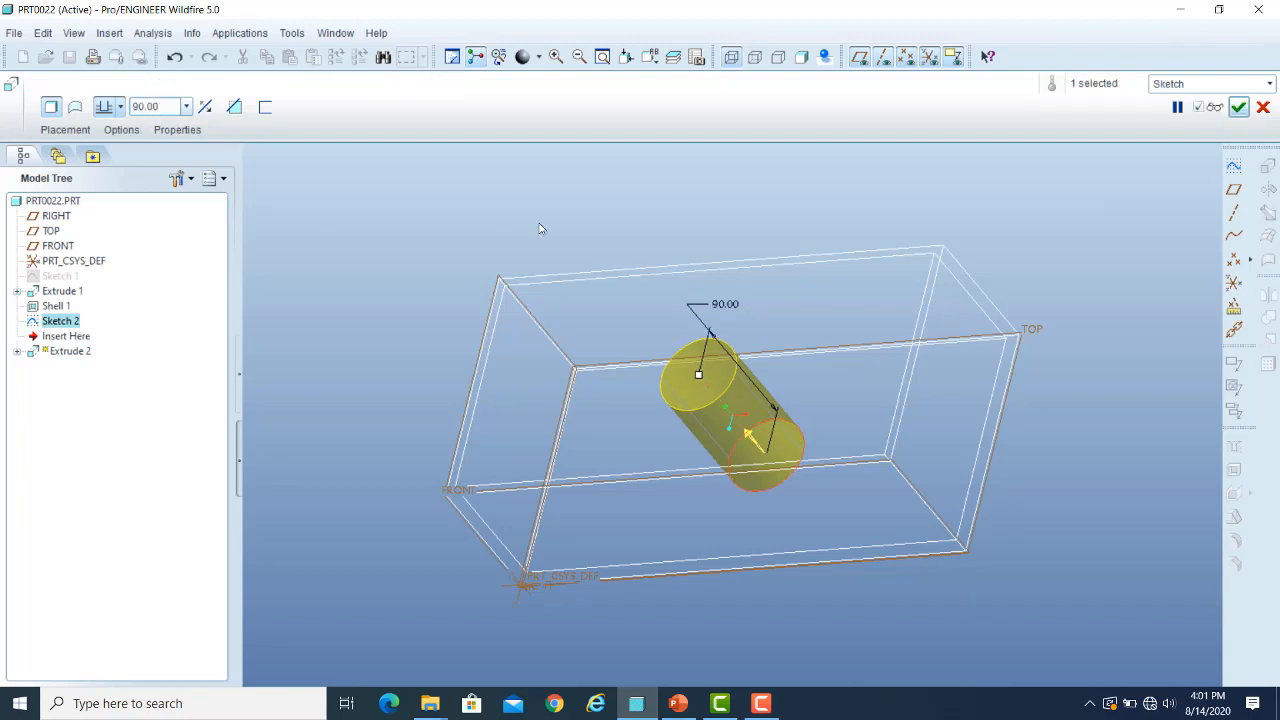
left_click(1240, 108)
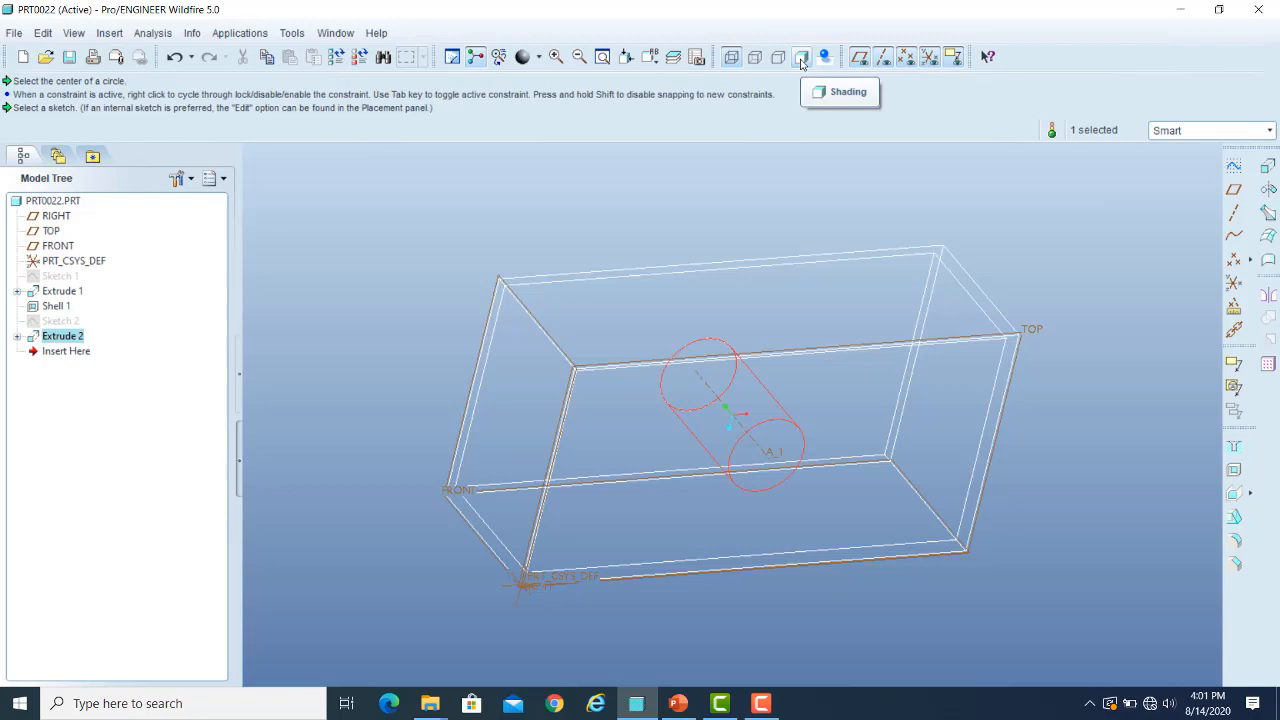
left_click(801, 58)
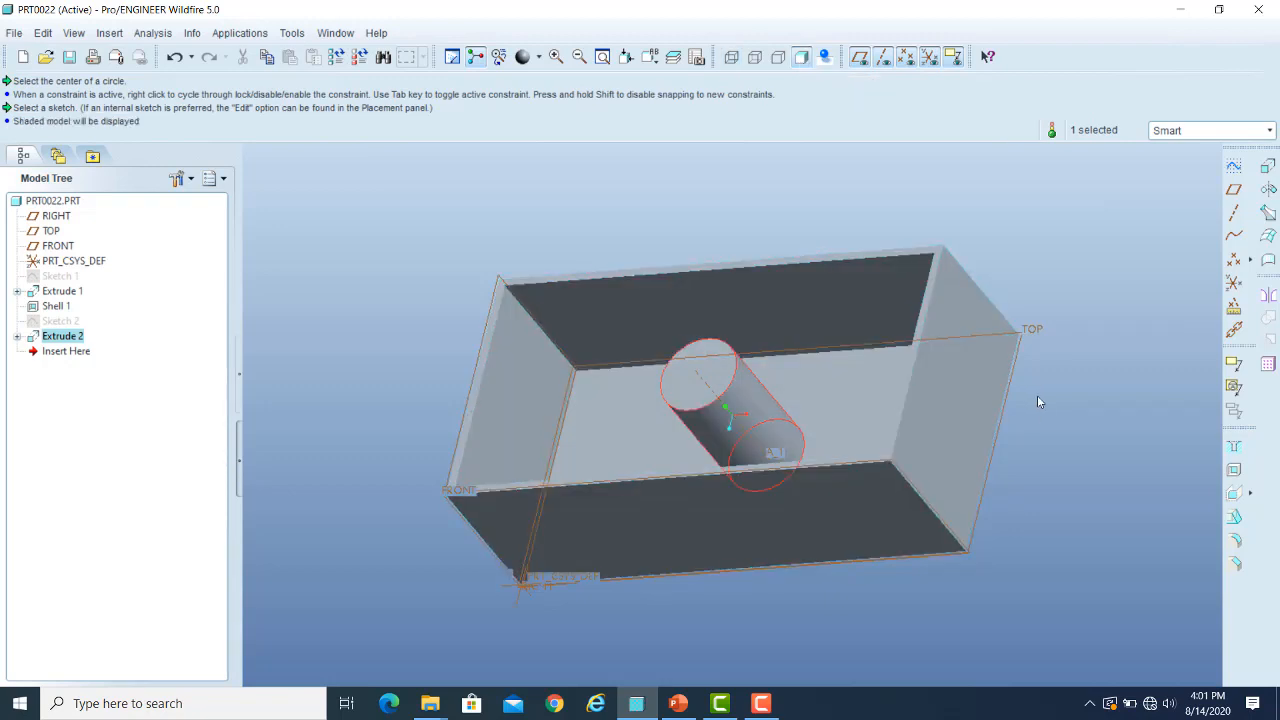
Step: Examine the cylinder inside the box from the FRONT view in wireframe and from a tilted angle in shaded display
mouse_move(1038, 417)
middle_mouse_down()
mouse_move(1057, 429)
mouse_move(1041, 413)
middle_mouse_up()
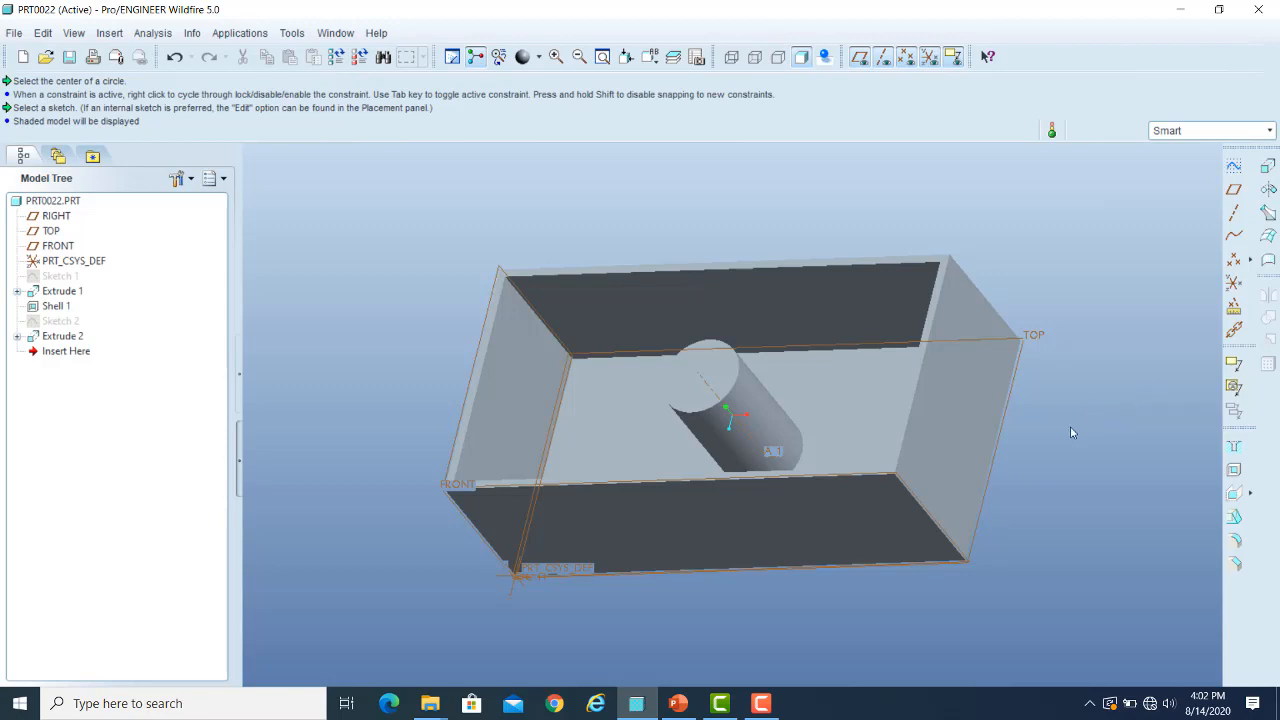
middle_click_drag(1071, 432, 1080, 385)
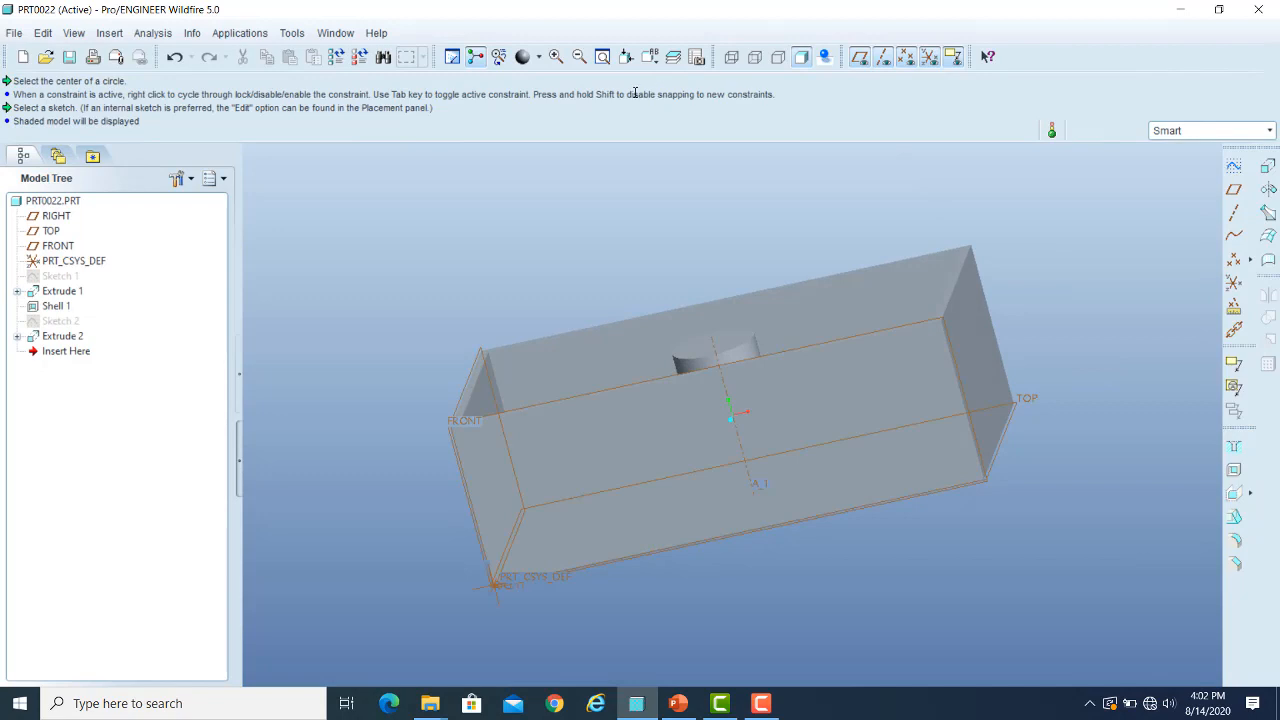
left_click(652, 58)
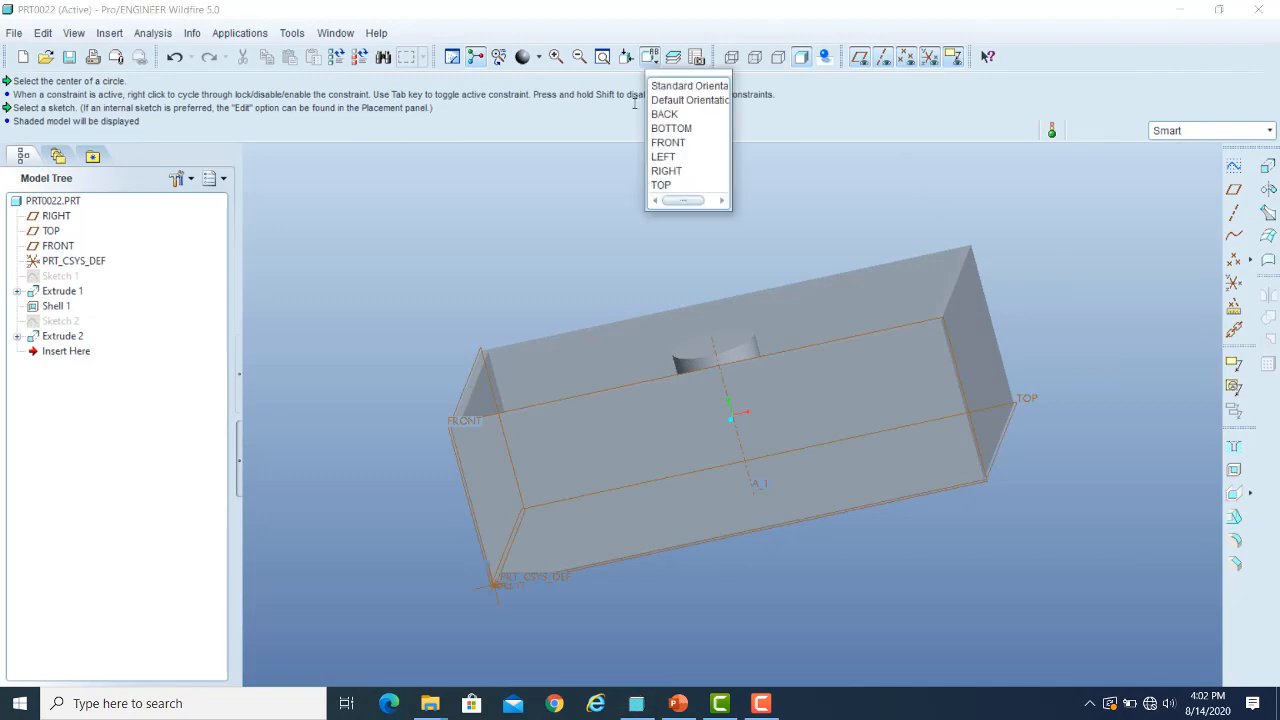
left_click(685, 142)
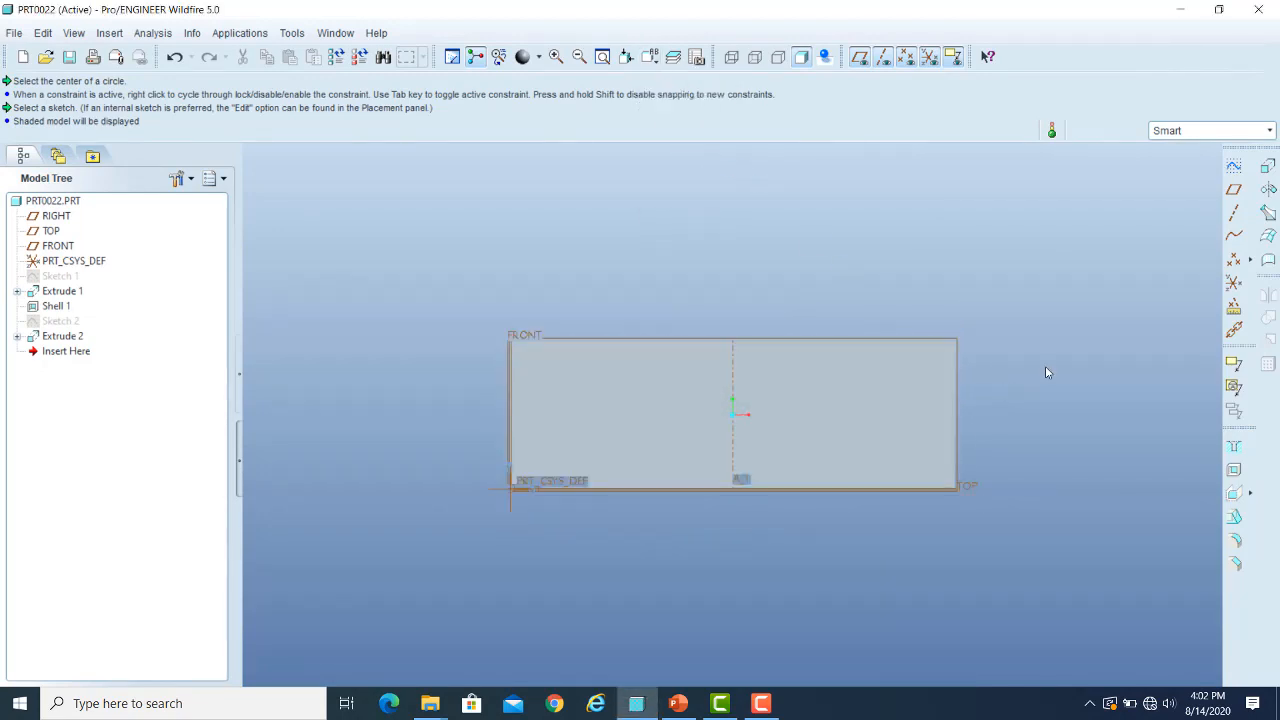
left_click(732, 57)
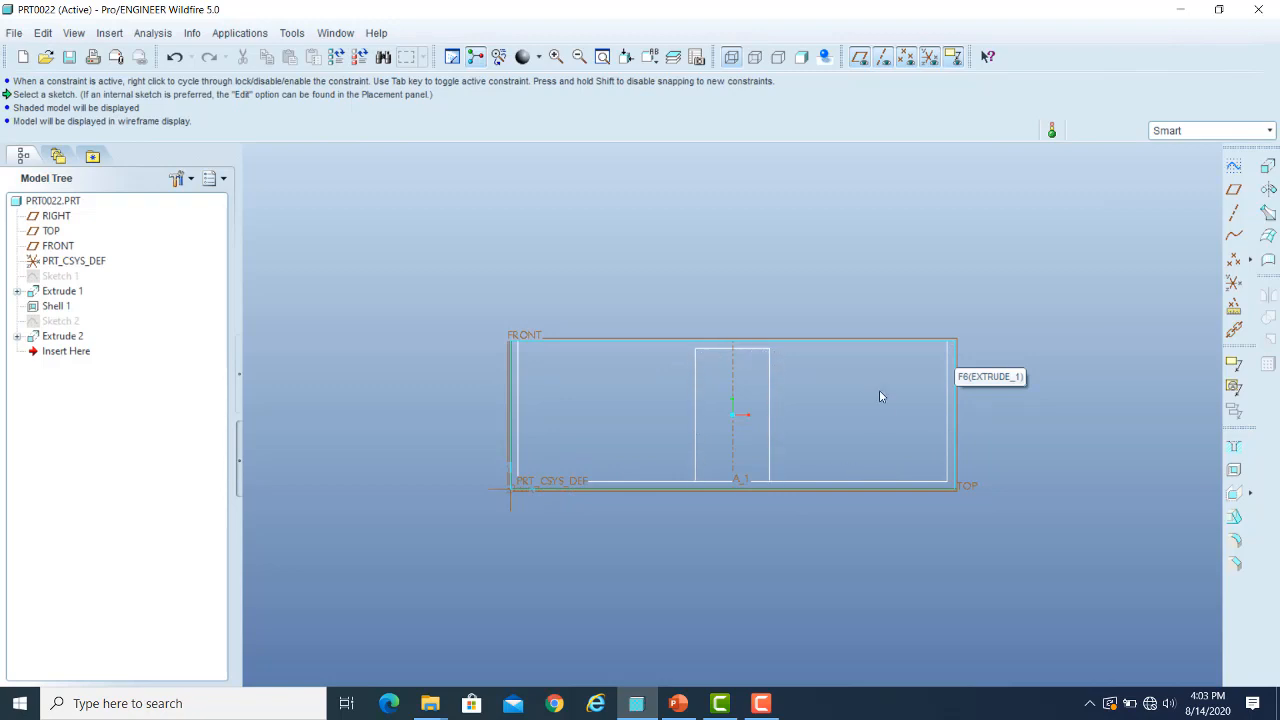
scroll(876, 400, "up", 4)
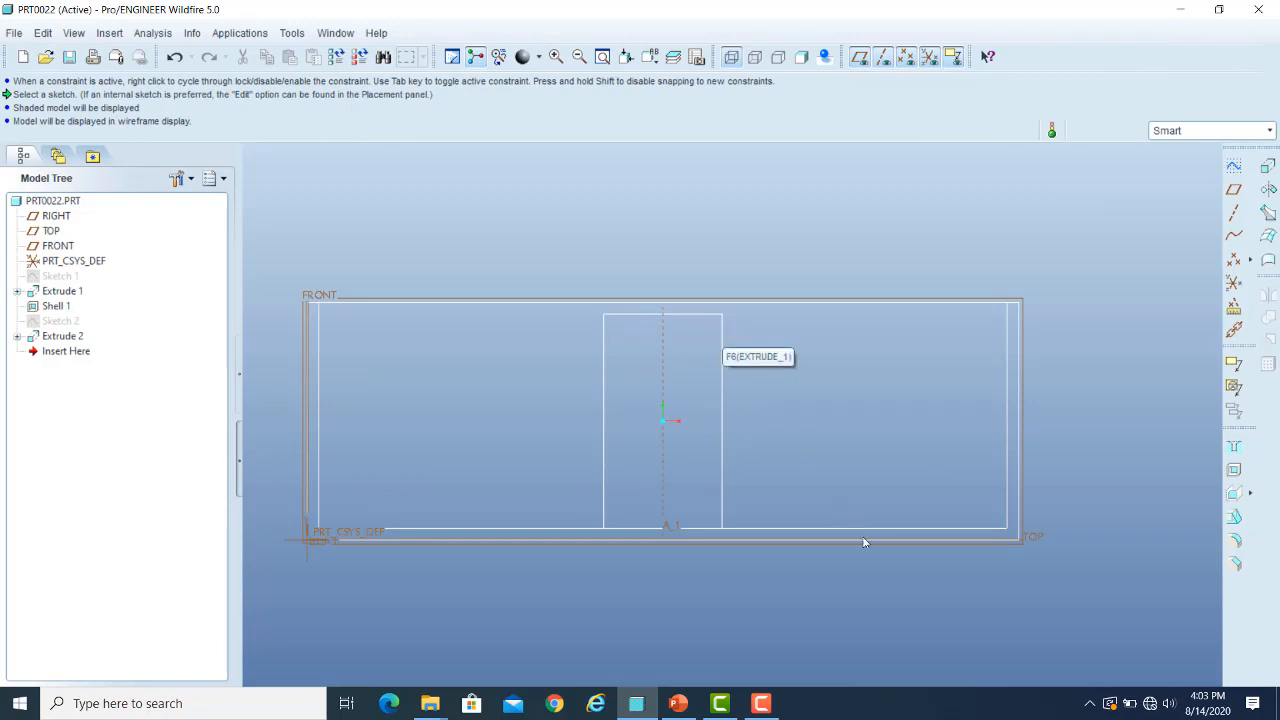
middle_click_drag(1089, 349, 1022, 366)
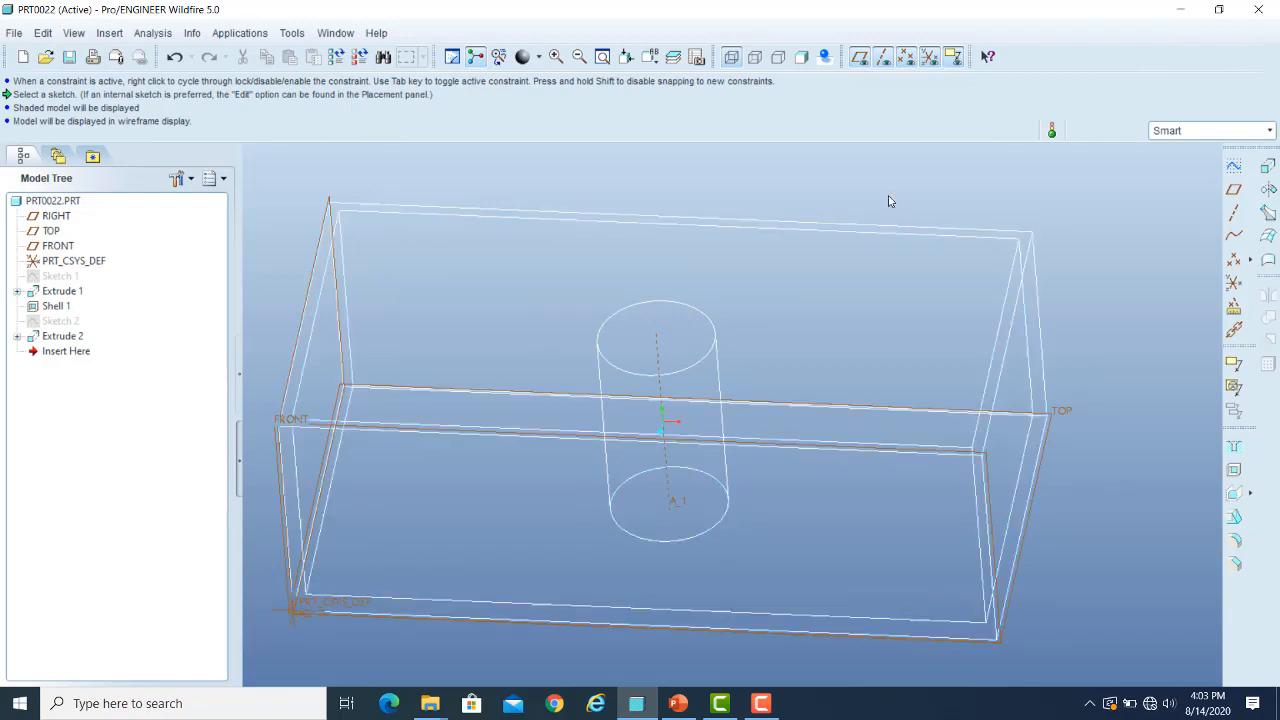
left_click(801, 56)
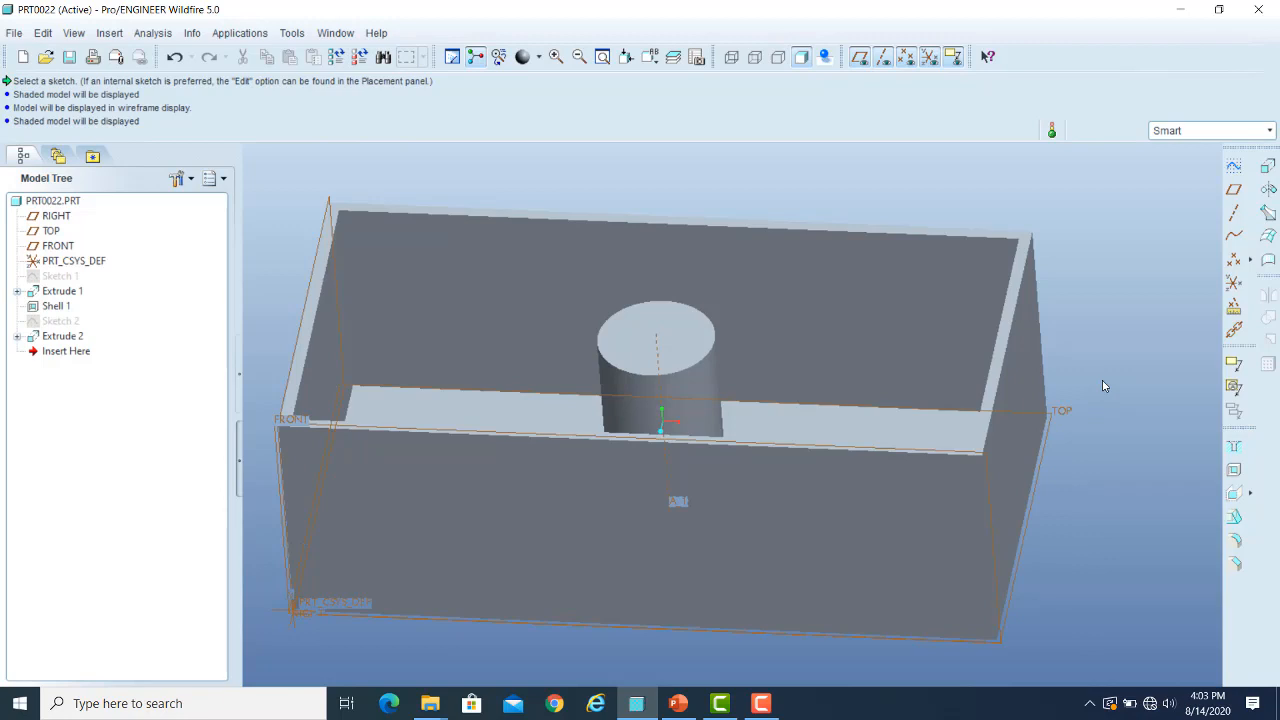
Step: Start a datum plane through the cylinder's axis, trying and removing the box's inner rim edge as a second reference
left_click(1235, 189)
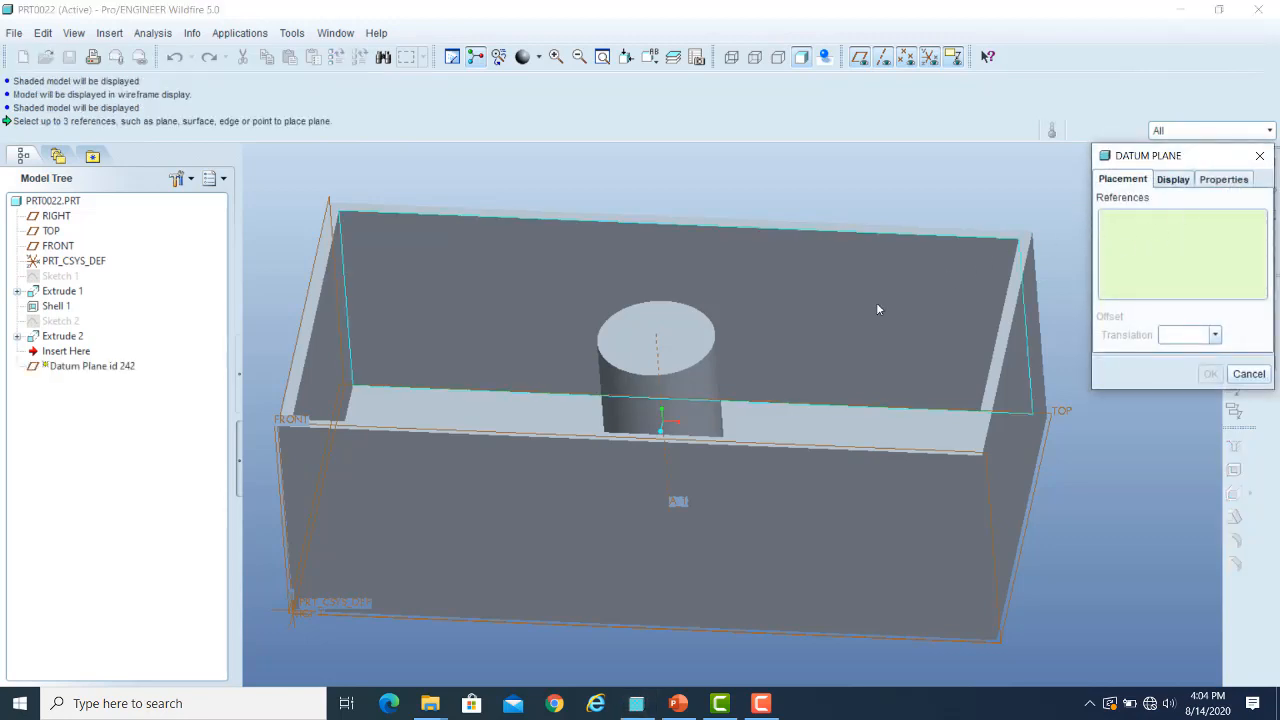
left_click(658, 360)
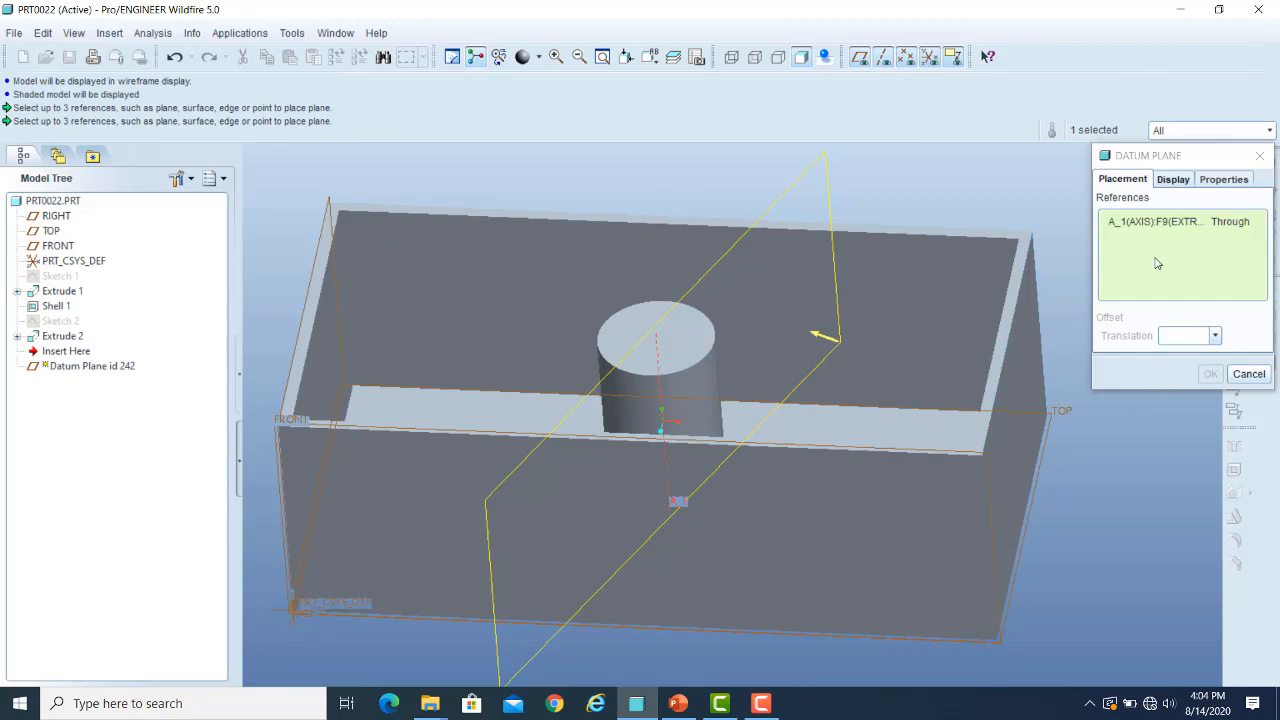
left_click(995, 349, "ctrl")
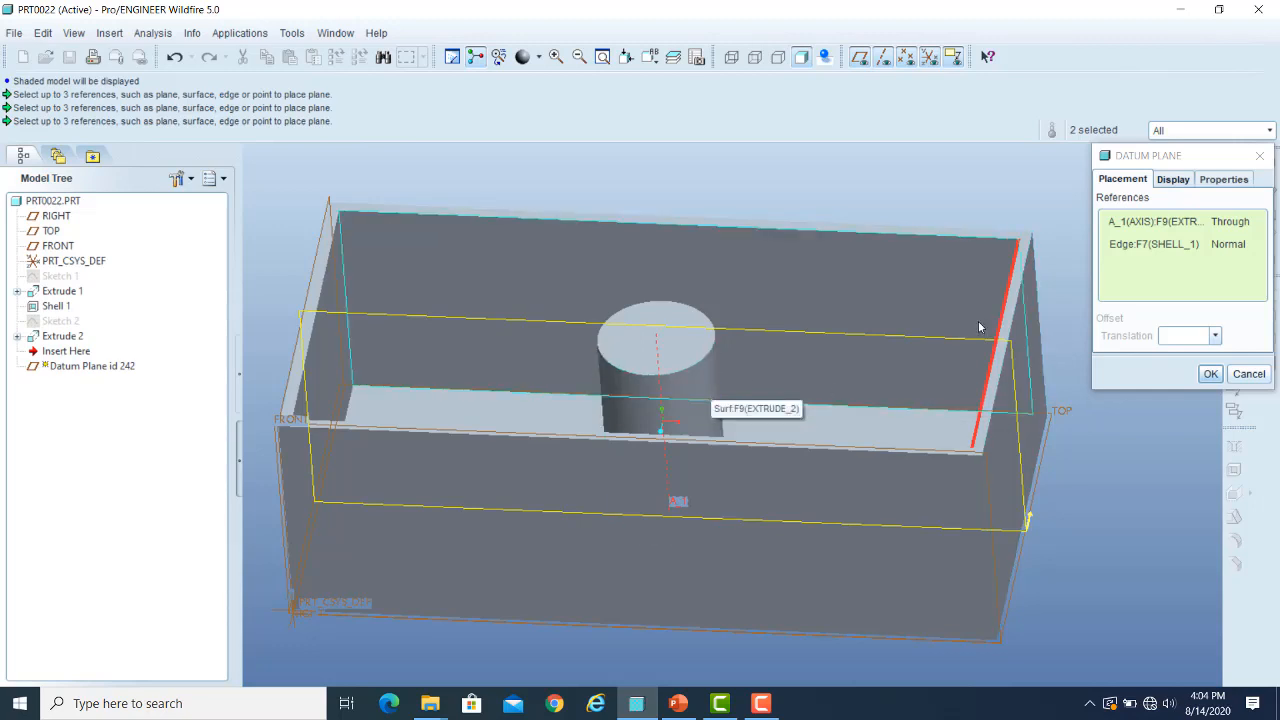
left_click(1155, 244)
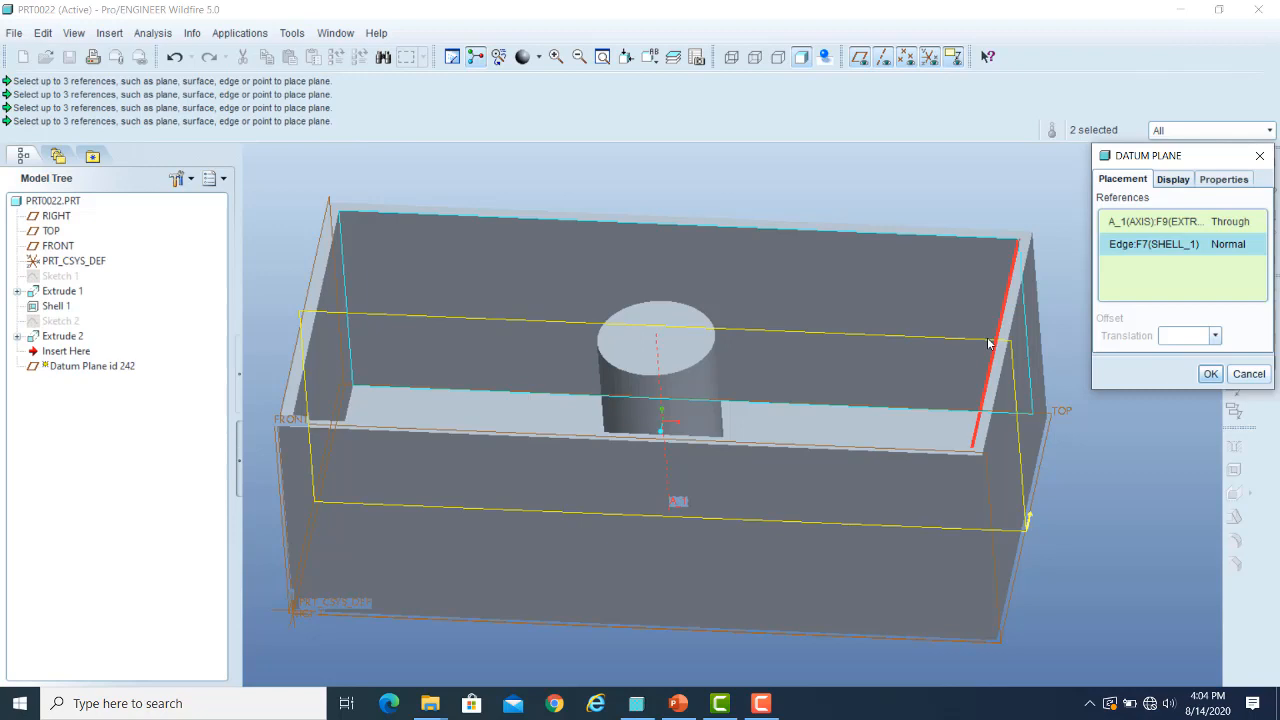
right_click(1137, 249)
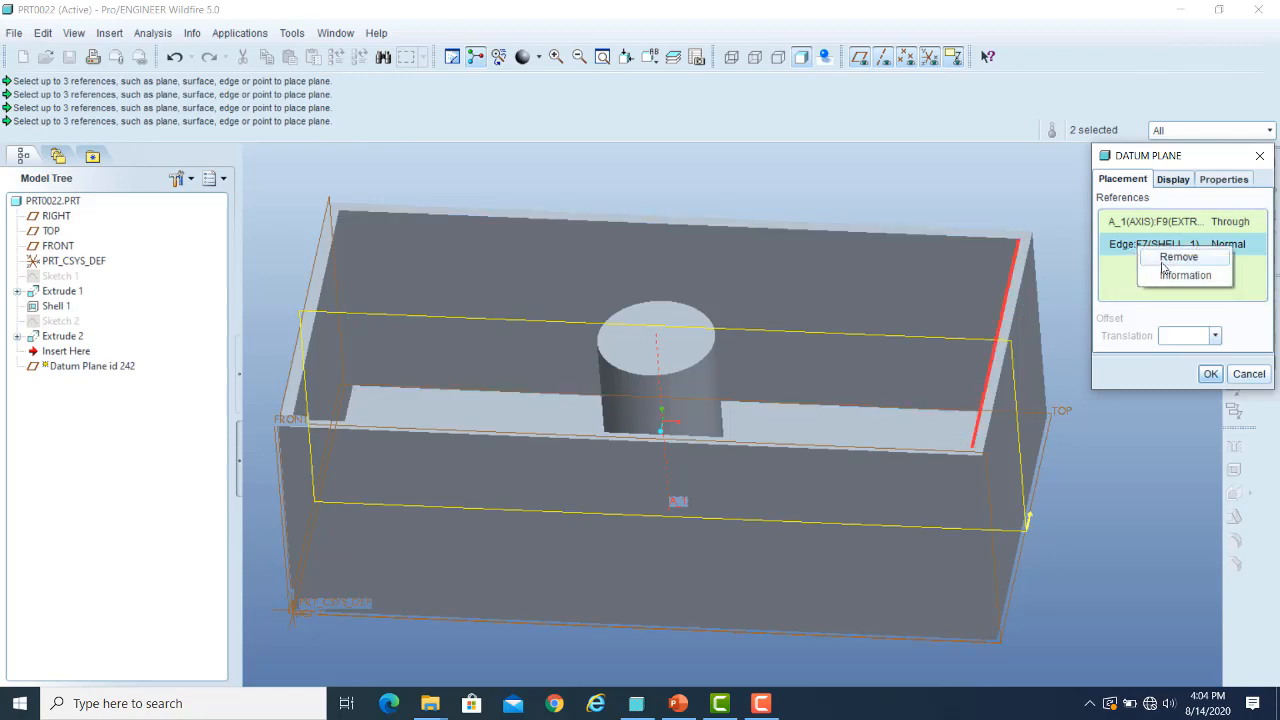
left_click(1178, 257)
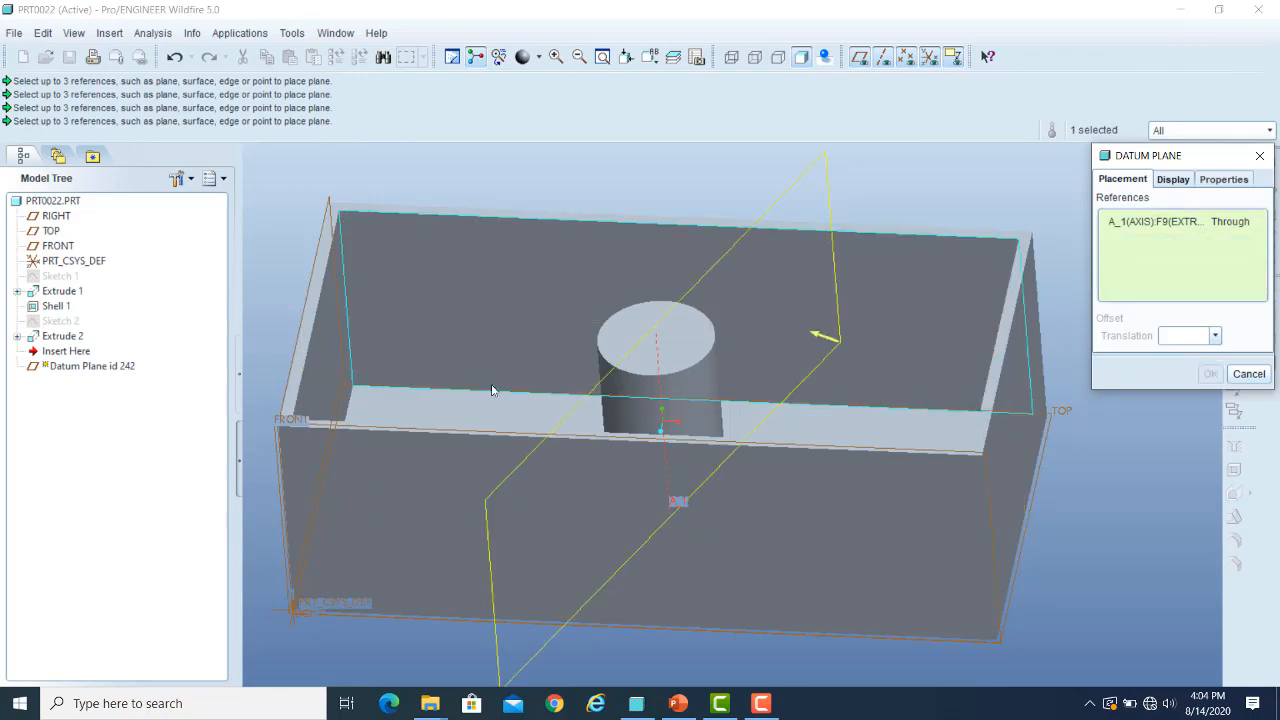
Step: Try placing the datum plane at a 91 degree rotation from the box's inner short wall, and clear the references
left_click(327, 374, "ctrl")
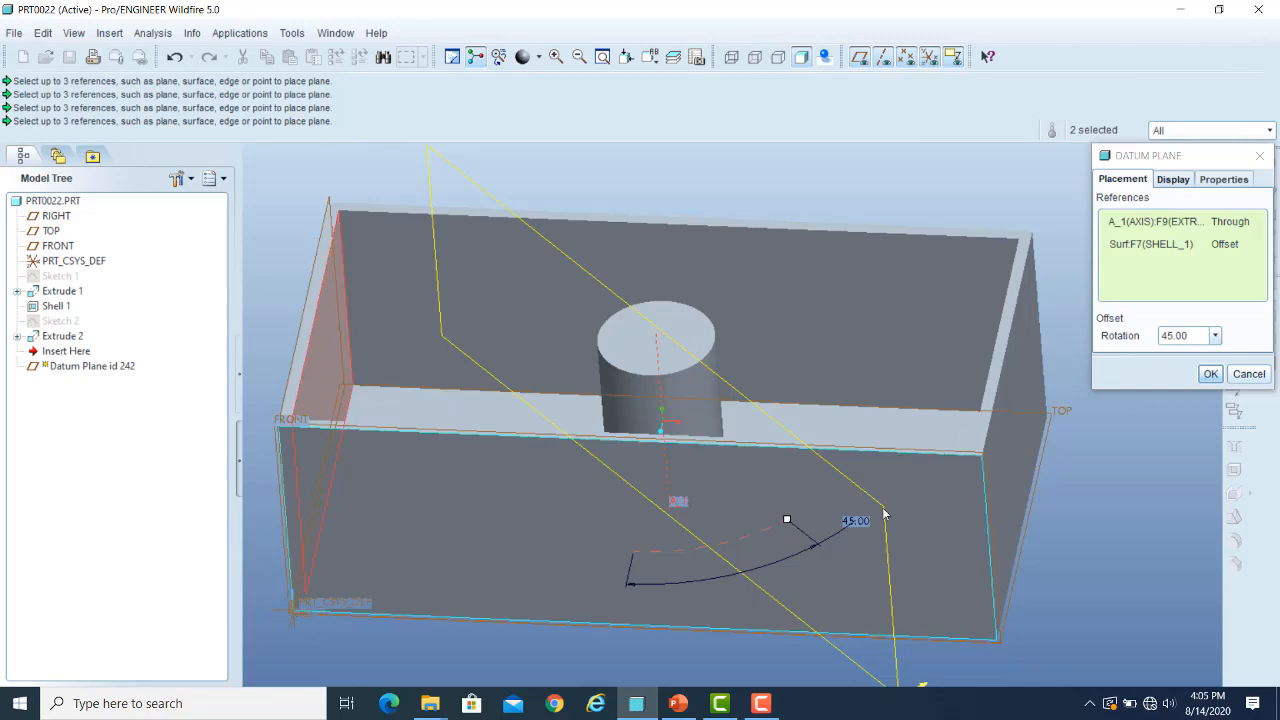
left_click_drag(787, 520, 920, 435)
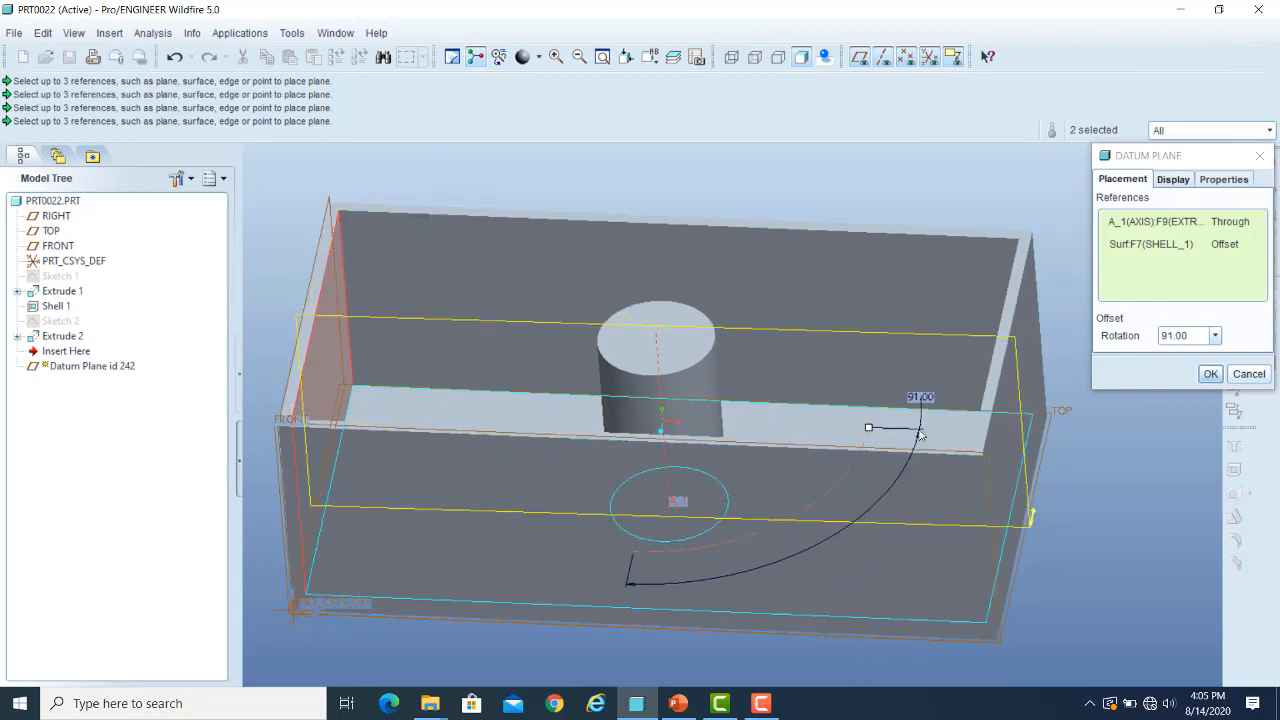
left_click(911, 441)
left_click(909, 443)
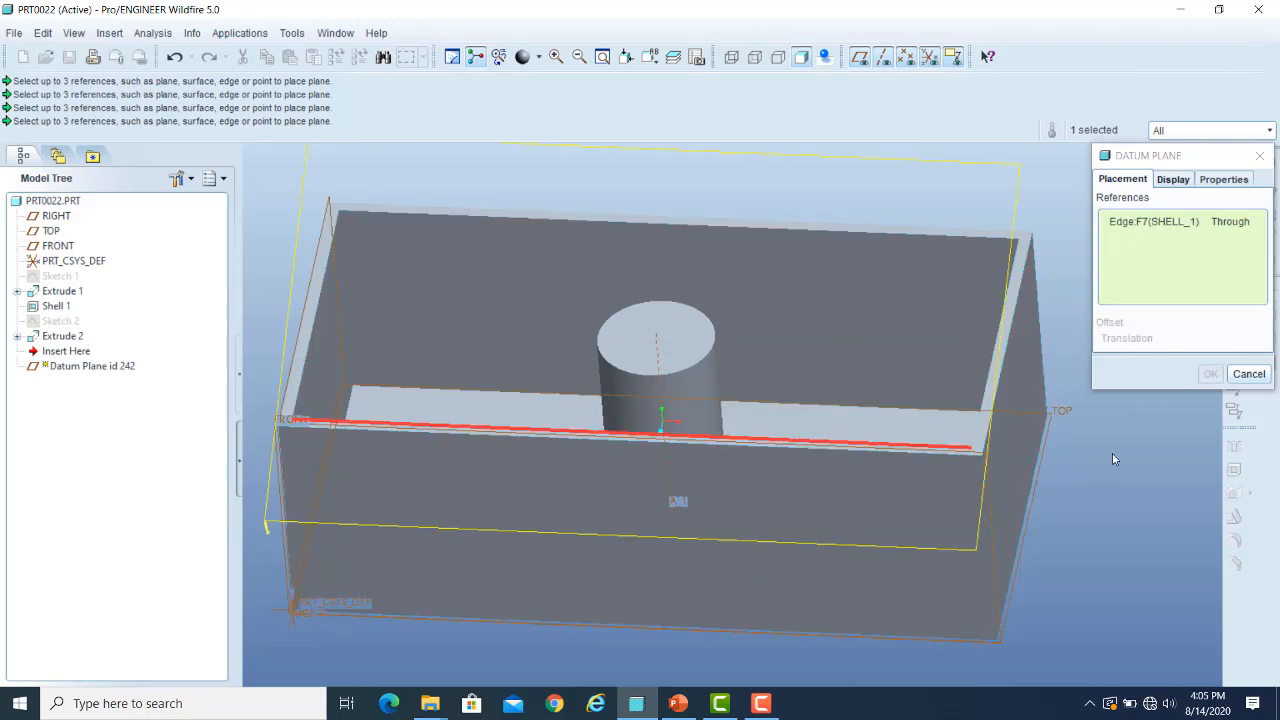
right_click(1143, 221)
left_click(1175, 229)
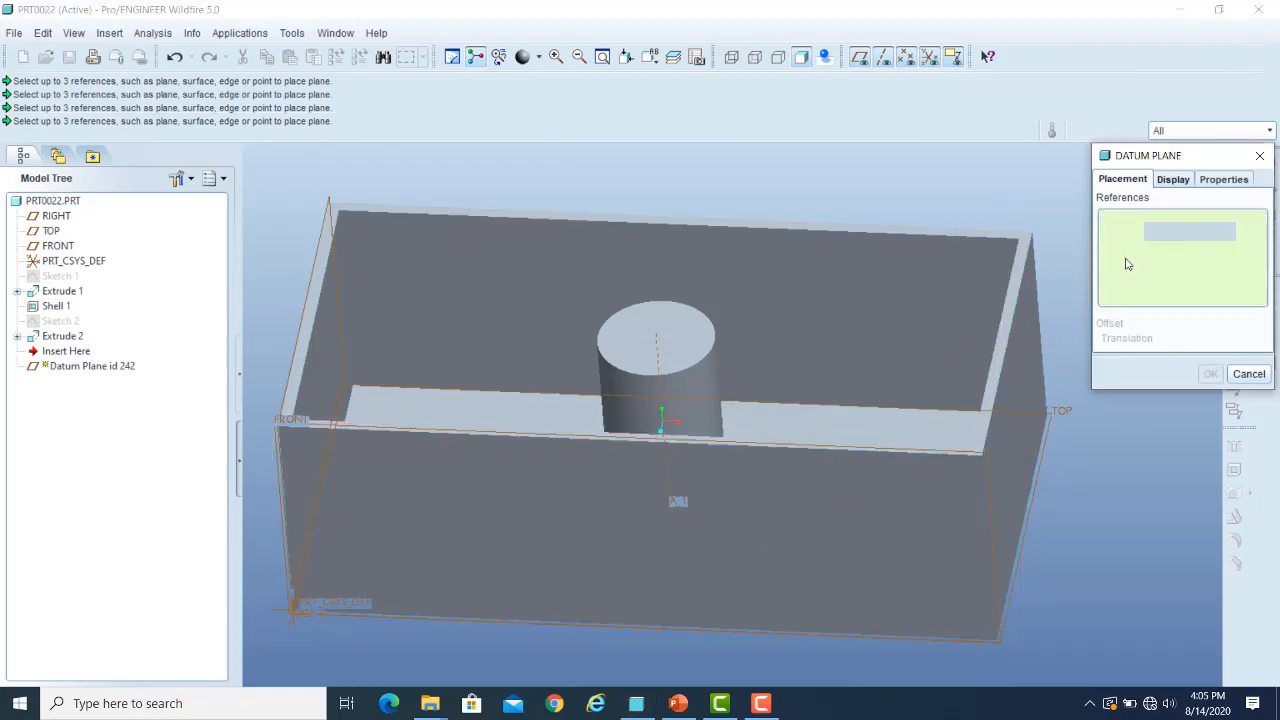
Step: Reference the datum plane to the cylinder's axis and the box's inner short wall, trying a 97 degree rotation and the Parallel option
left_click(659, 354)
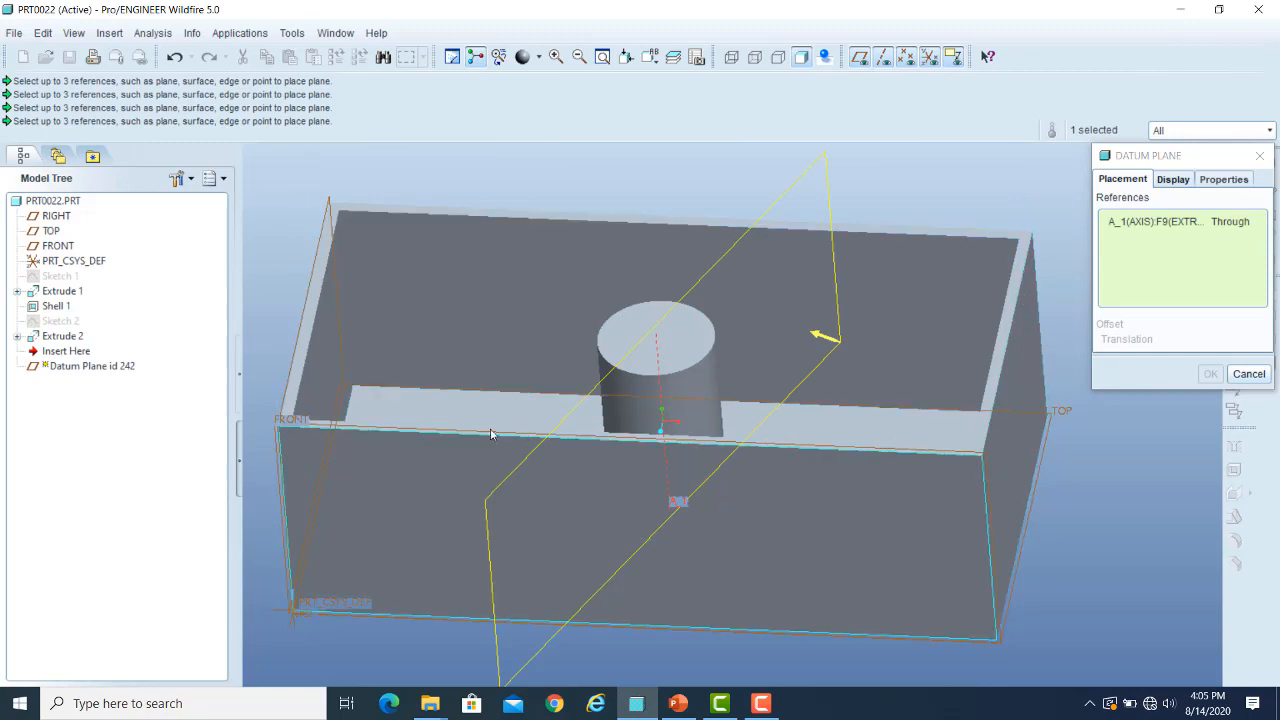
left_click(328, 369, "ctrl")
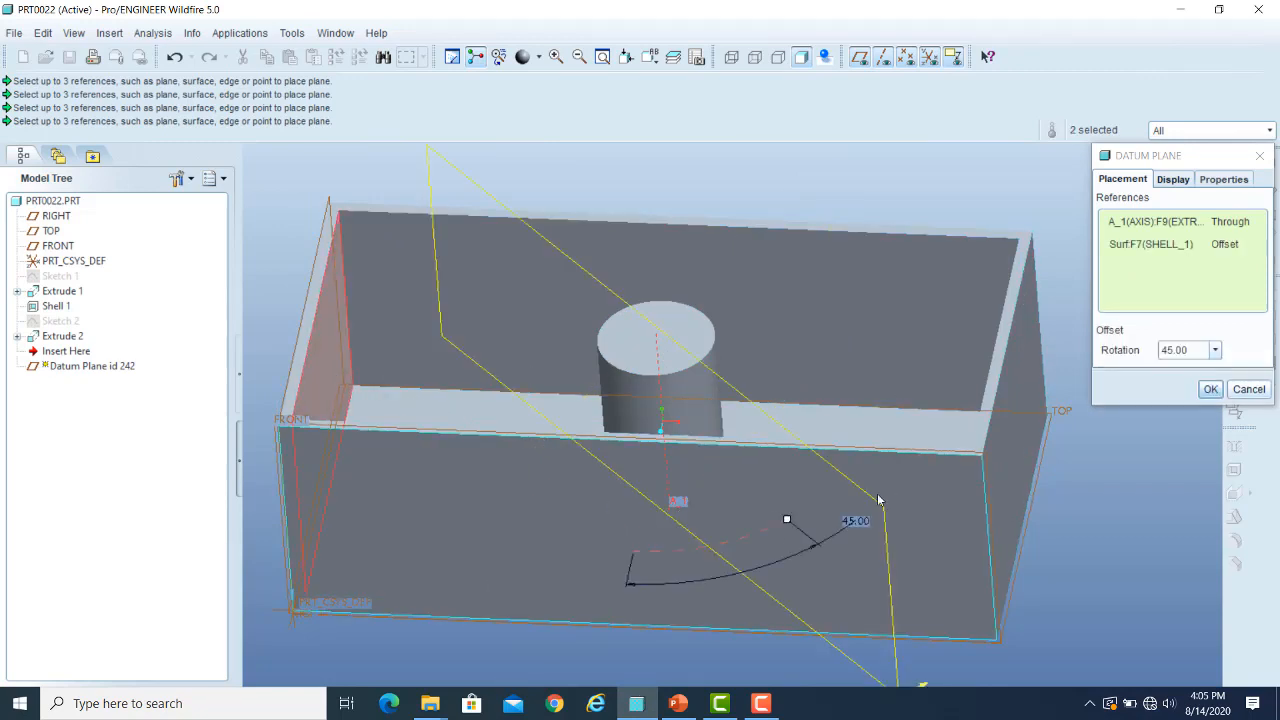
left_click_drag(847, 498, 872, 414)
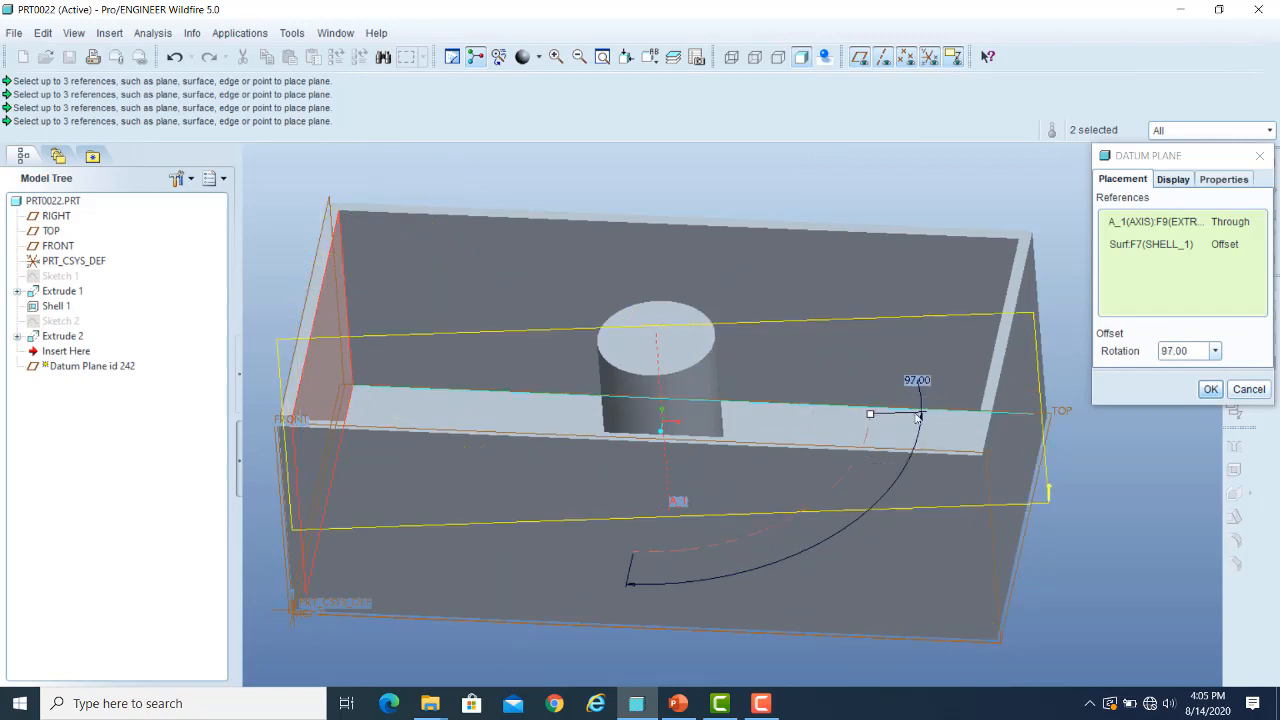
left_click(1225, 246)
left_click(1226, 247)
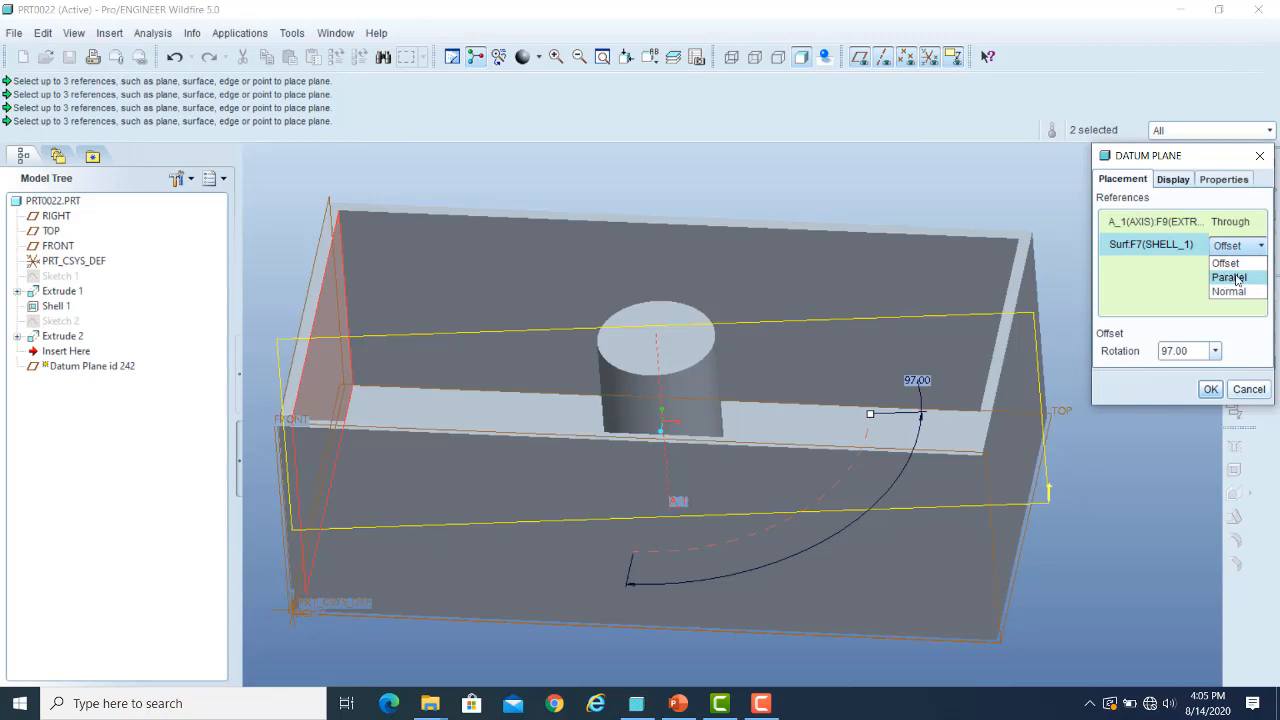
left_click(1229, 278)
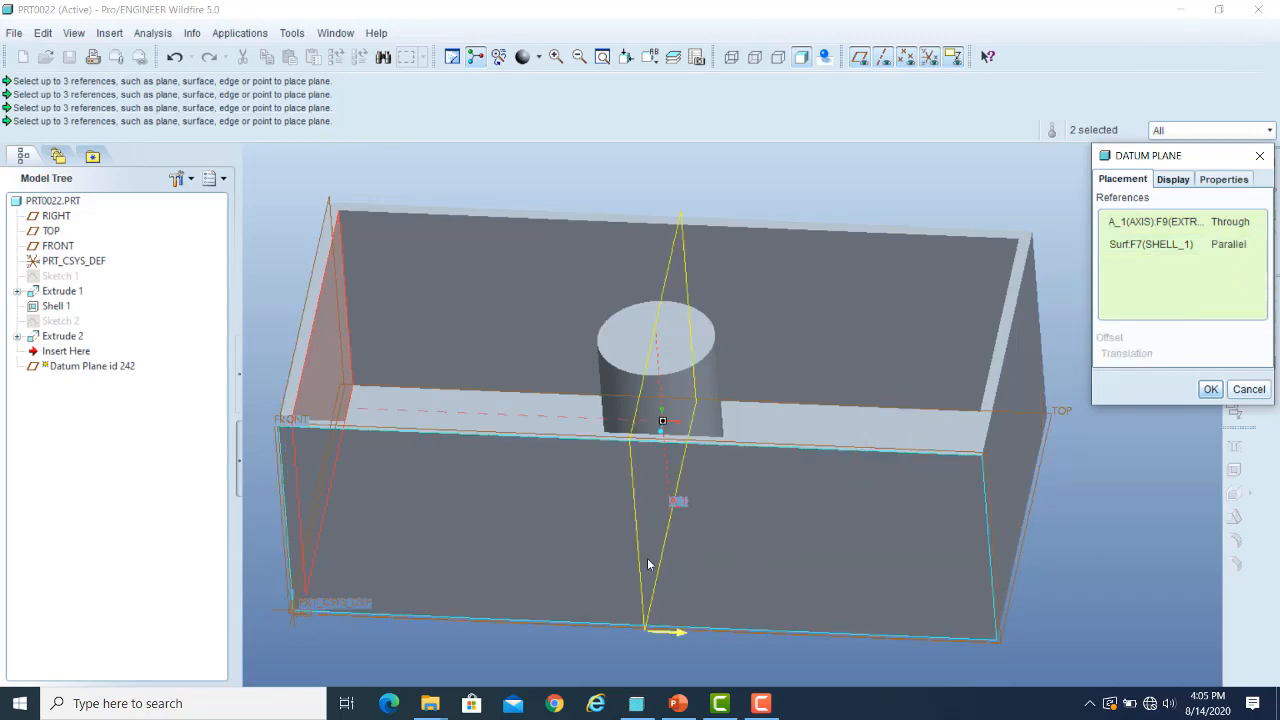
Step: Set the inner short wall reference to Normal and create the datum plane
left_click(1226, 249)
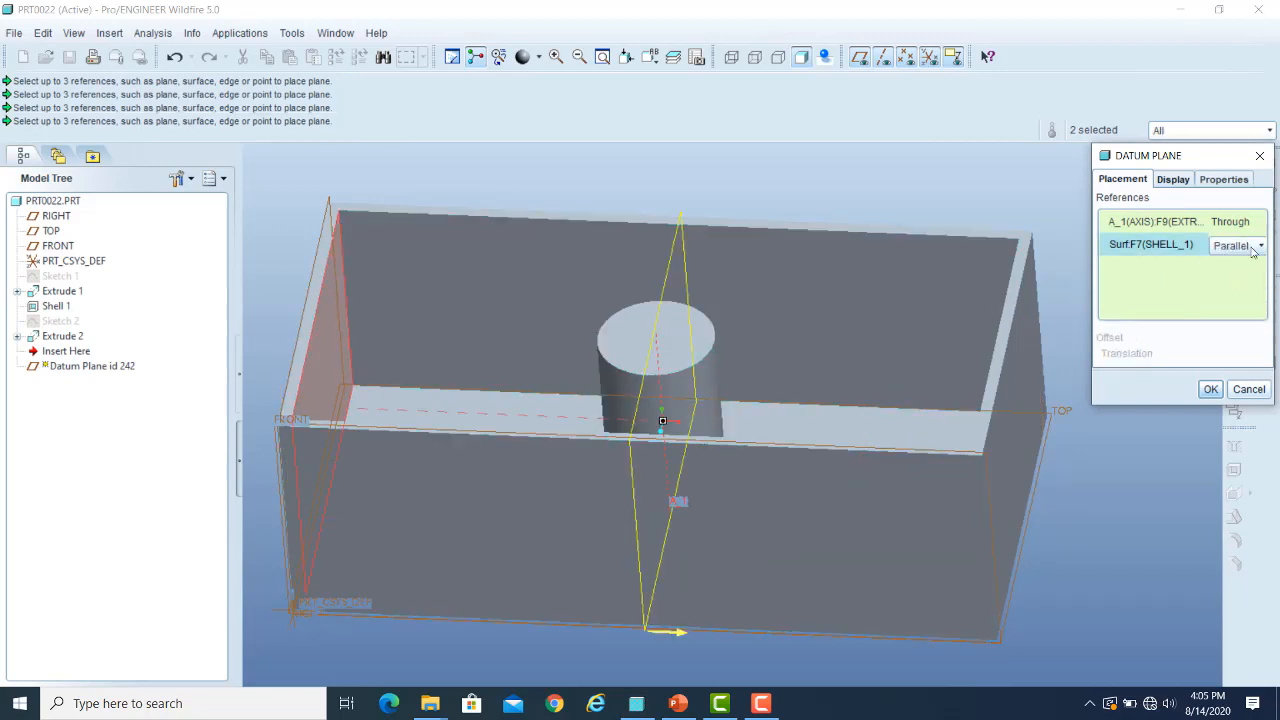
left_click(1252, 250)
left_click(1229, 294)
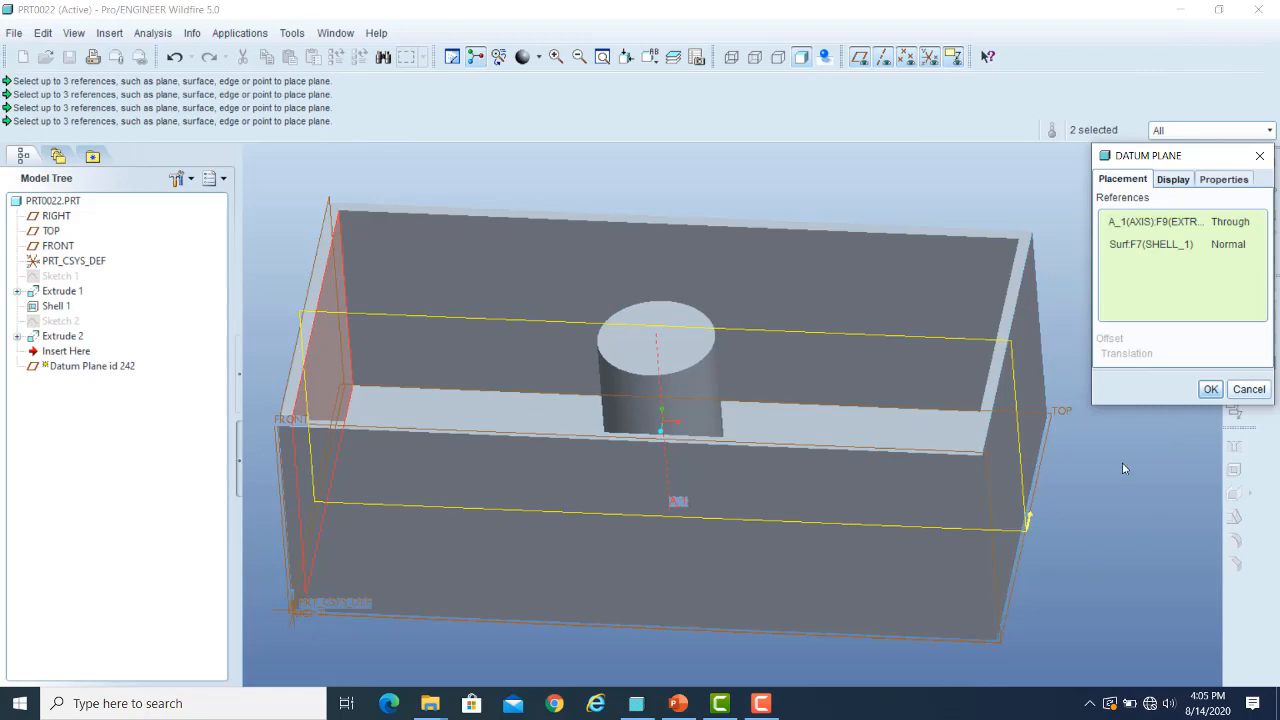
left_click(1210, 390)
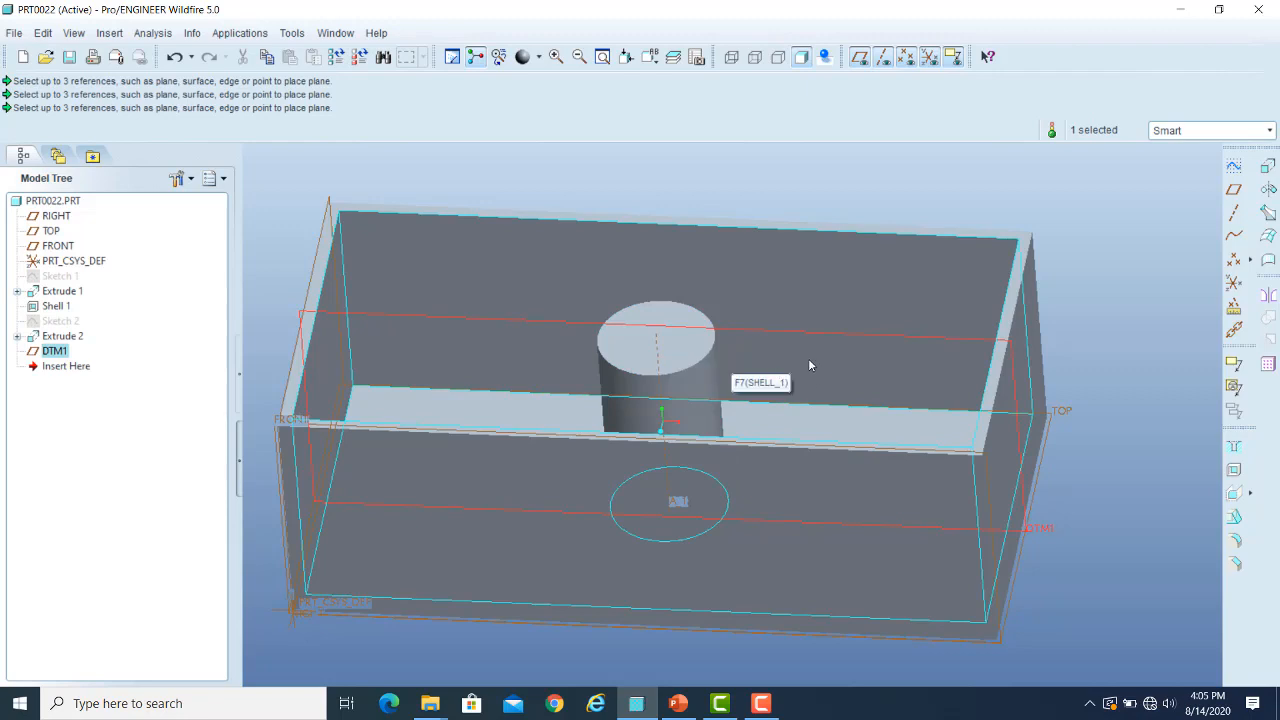
left_click(1091, 313)
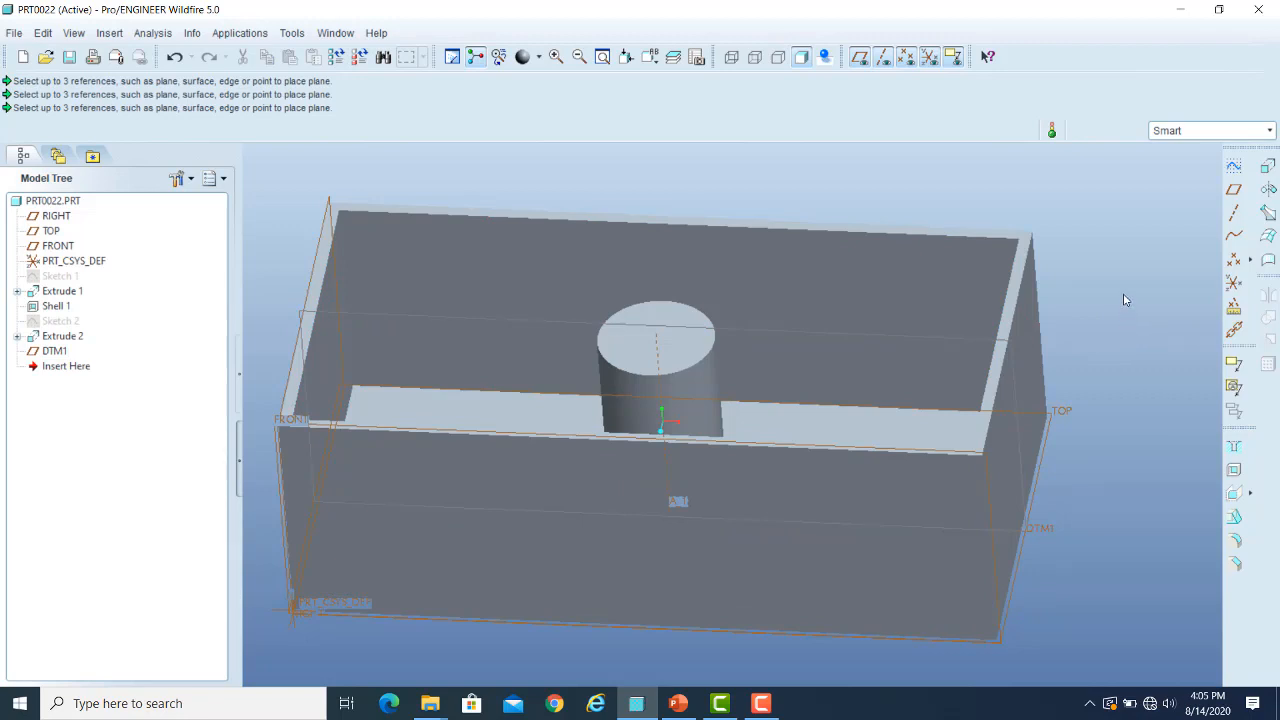
Step: Start a new sketch on datum plane DTM1 and flip its viewing direction
left_click(1233, 165)
left_click(831, 333)
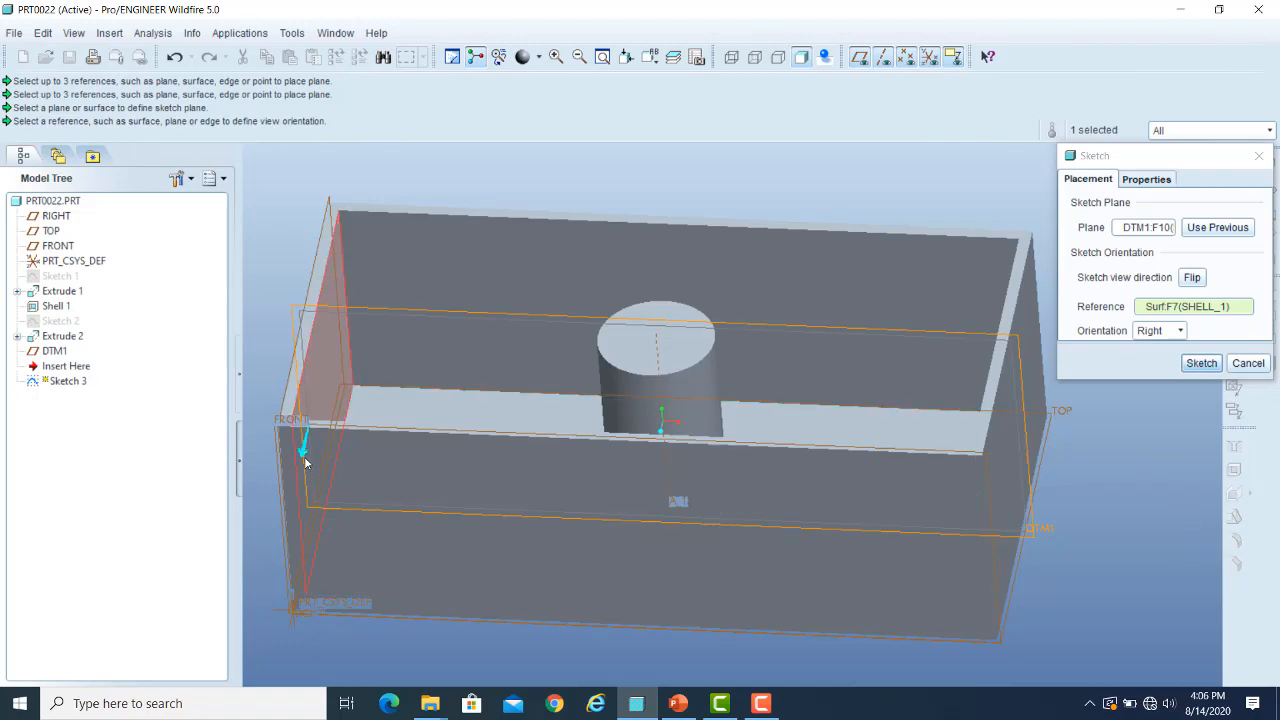
left_click(1194, 283)
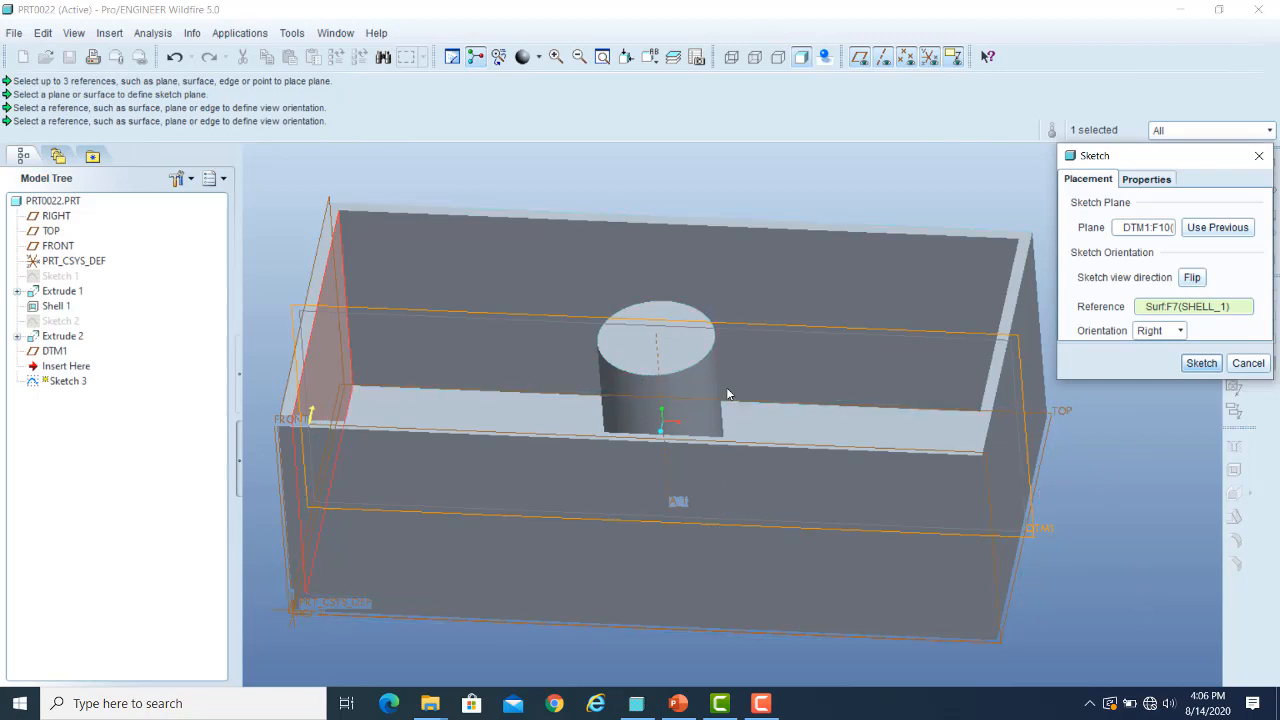
Step: Replace the sketch's orientation reference with the box's outer short end face, set the orientation to Right and enter the sketch
left_click(1183, 308)
right_click(1183, 308)
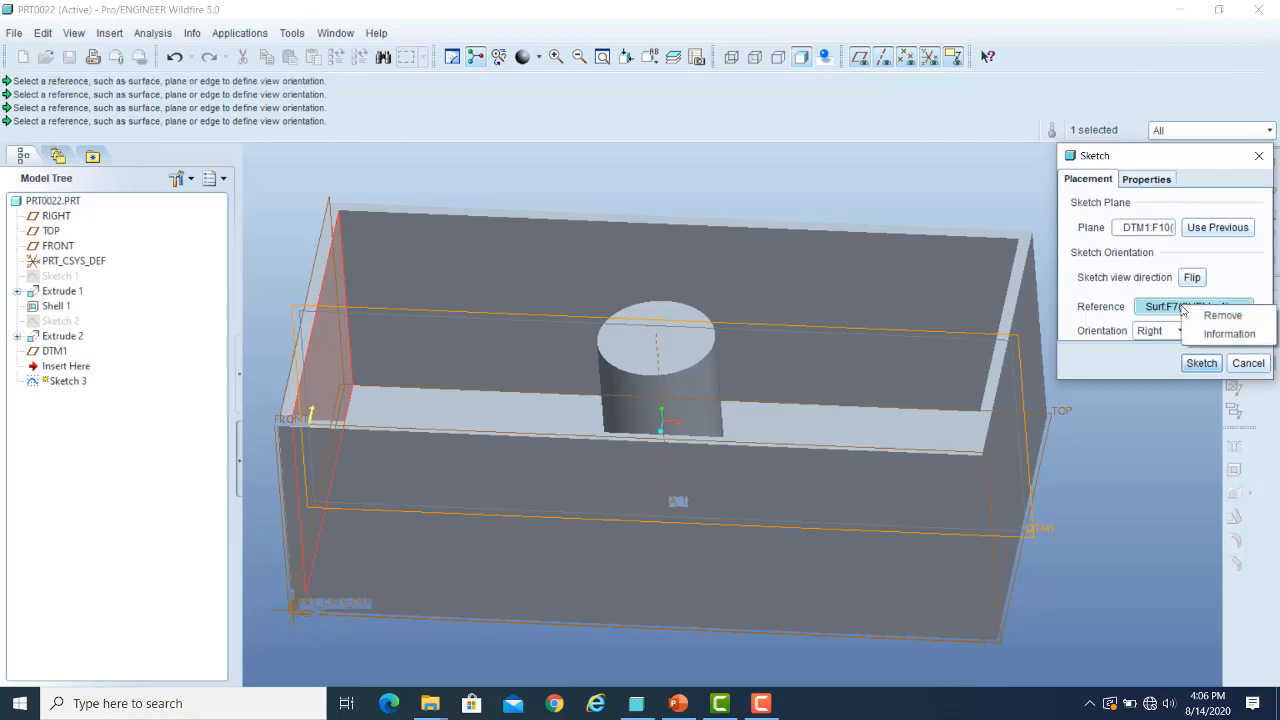
left_click(1208, 316)
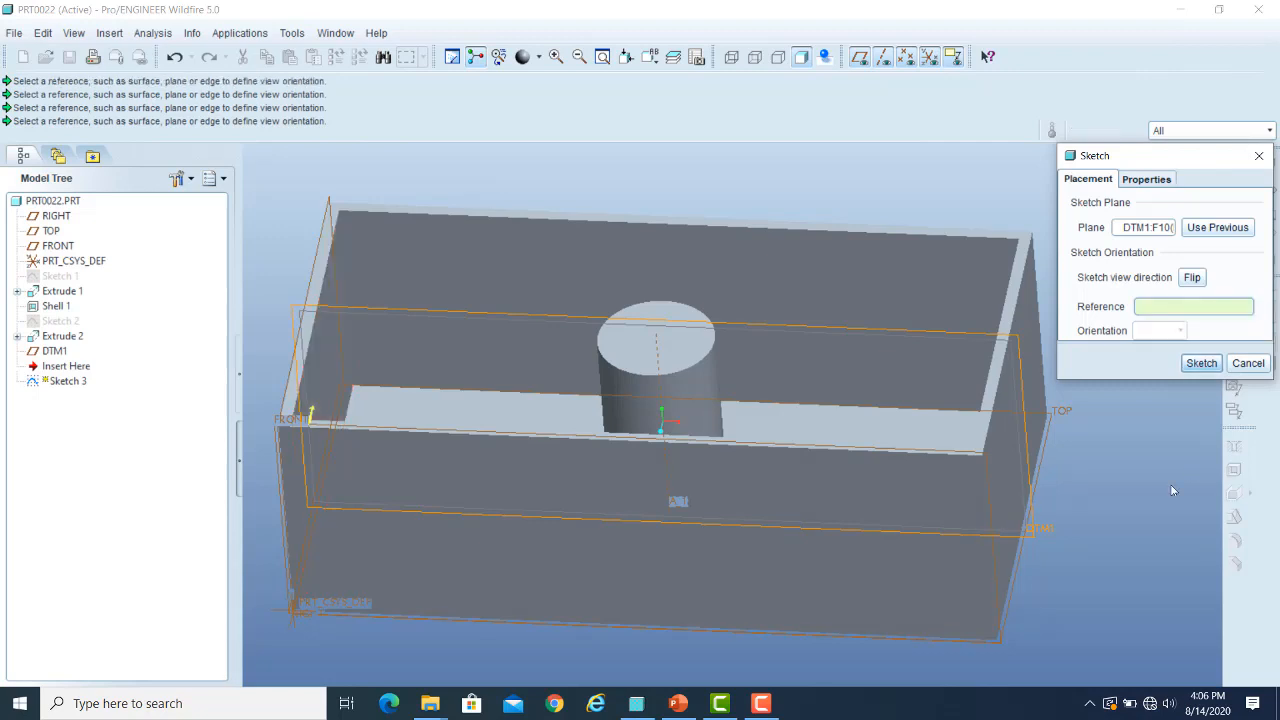
left_click(1000, 482)
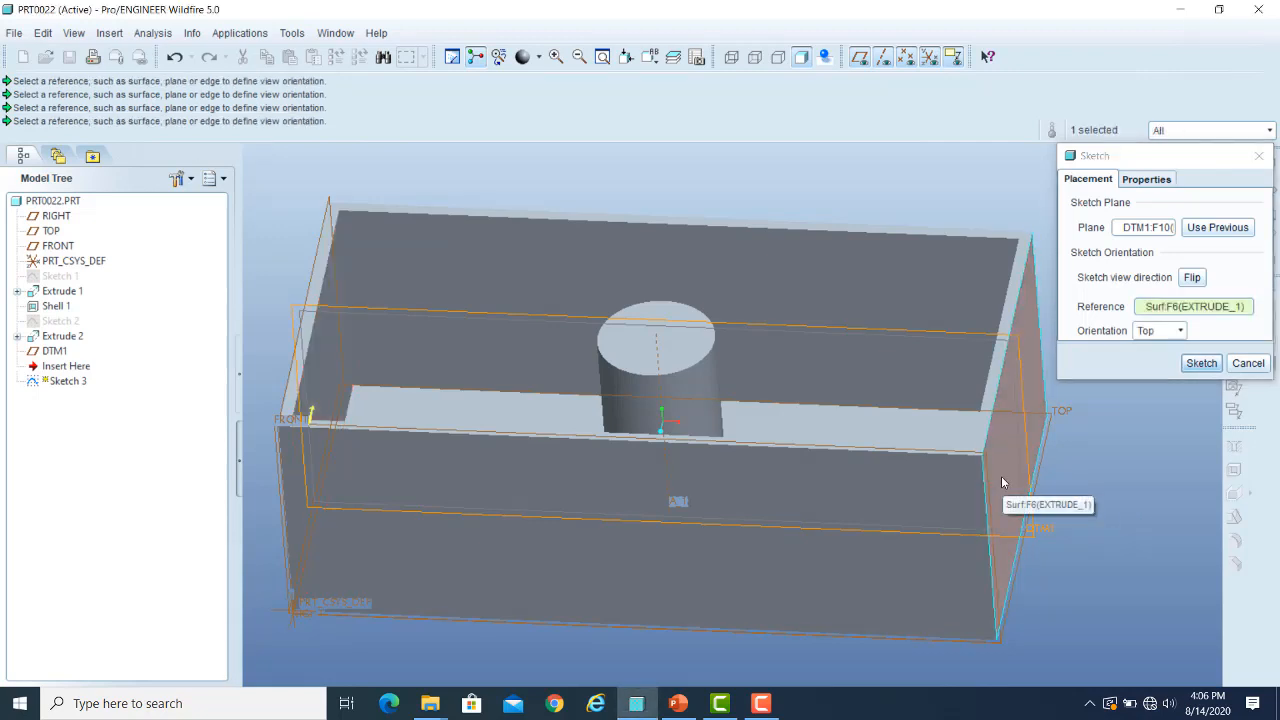
left_click(1181, 331)
left_click(1150, 388)
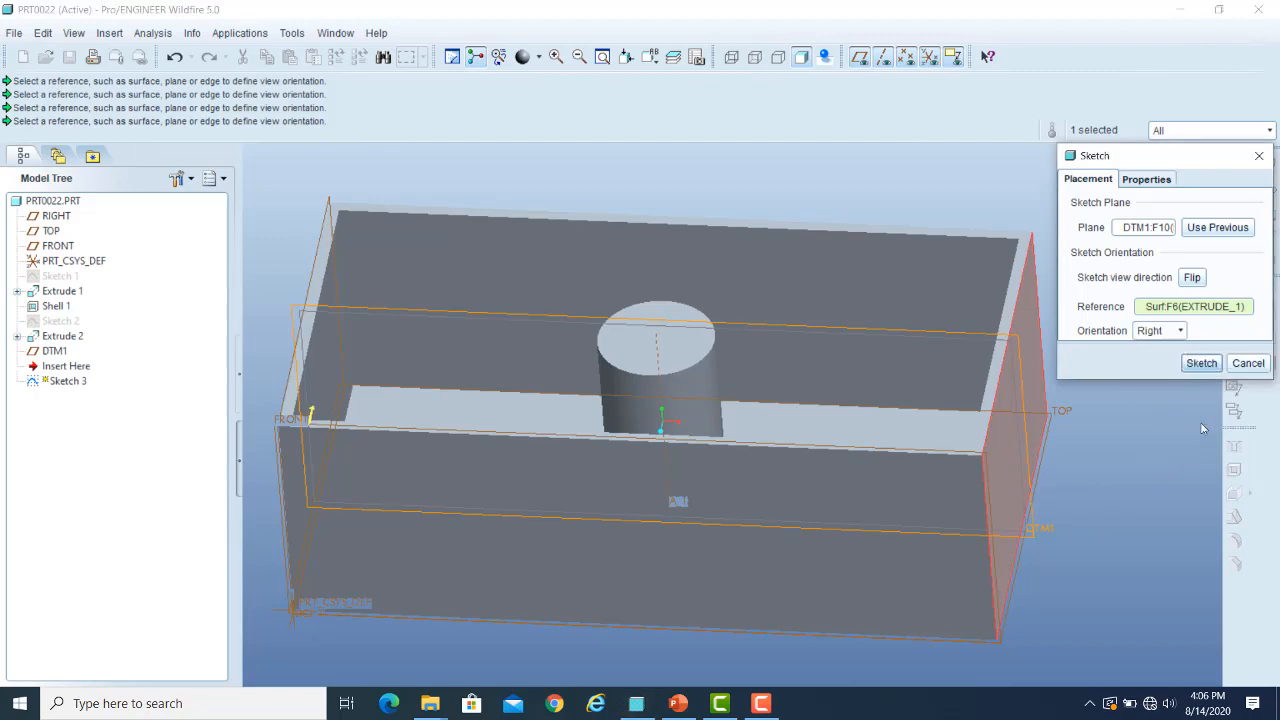
left_click(1202, 364)
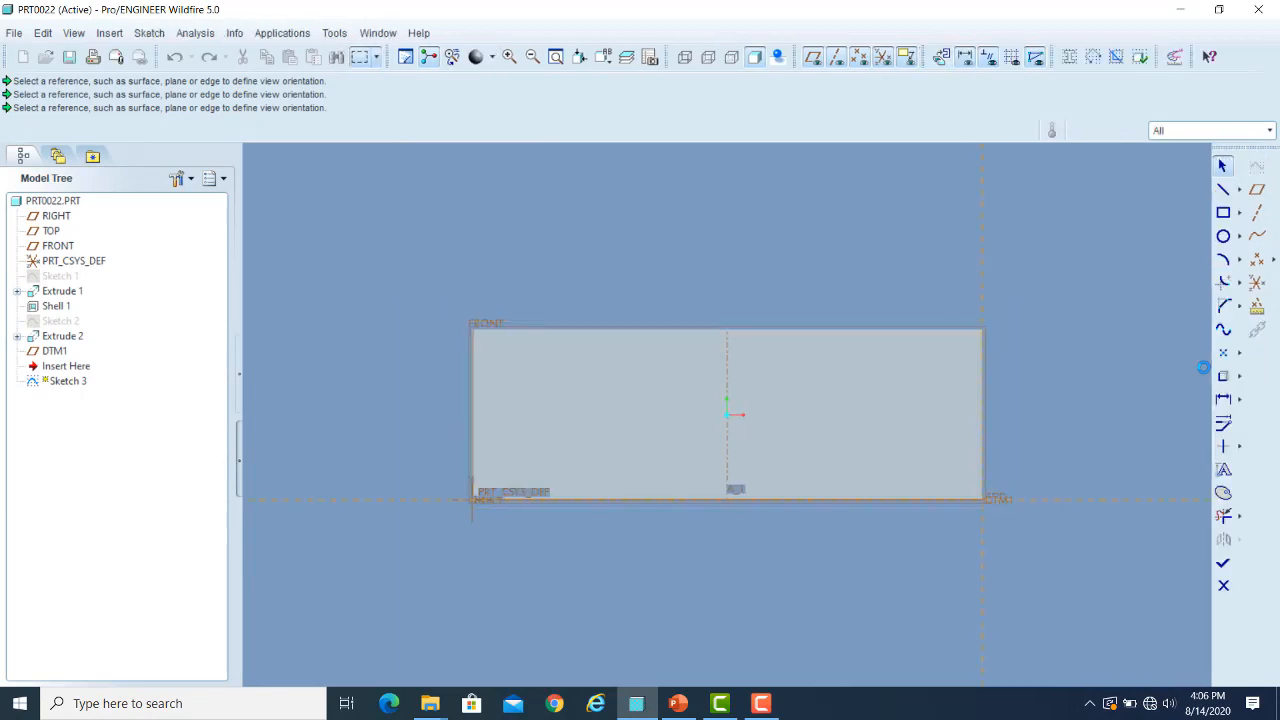
Step: Display the model in wireframe and sketch a sloping line at about 128 degrees from near the cylinder's top corner to the box floor
left_click(685, 57)
scroll(830, 380, "up", 3)
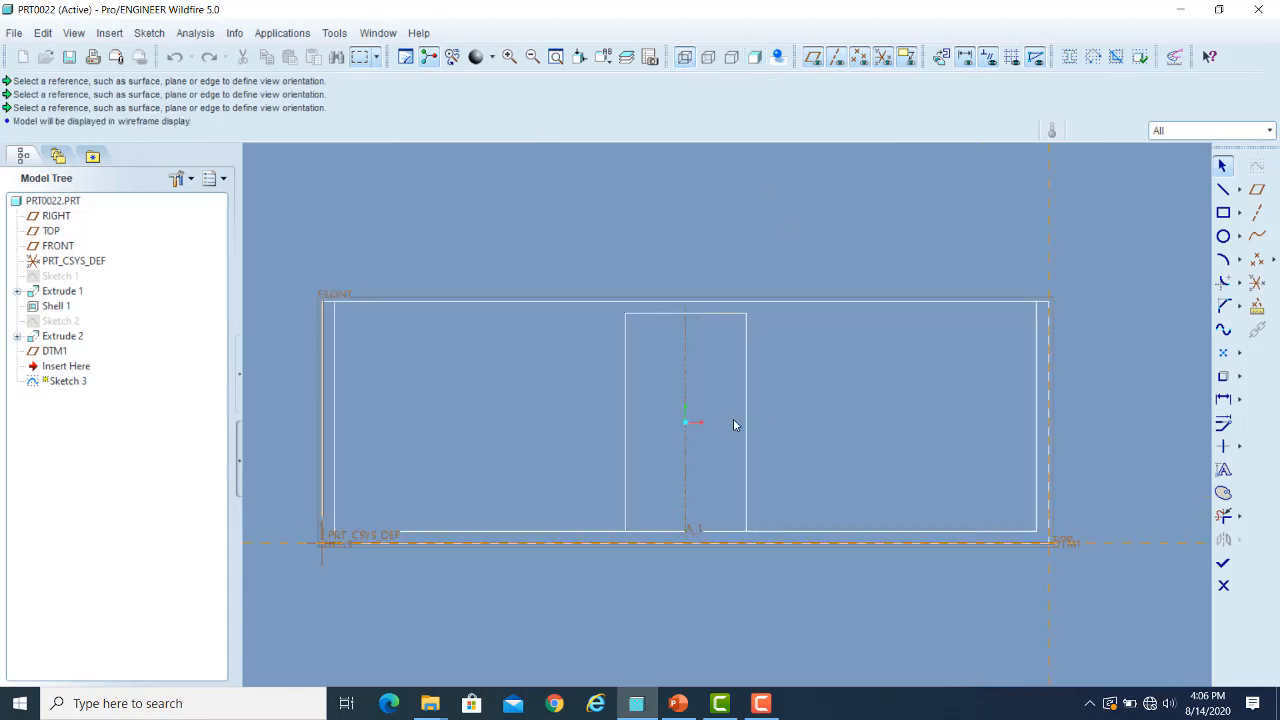
scroll(733, 418, "up", 1)
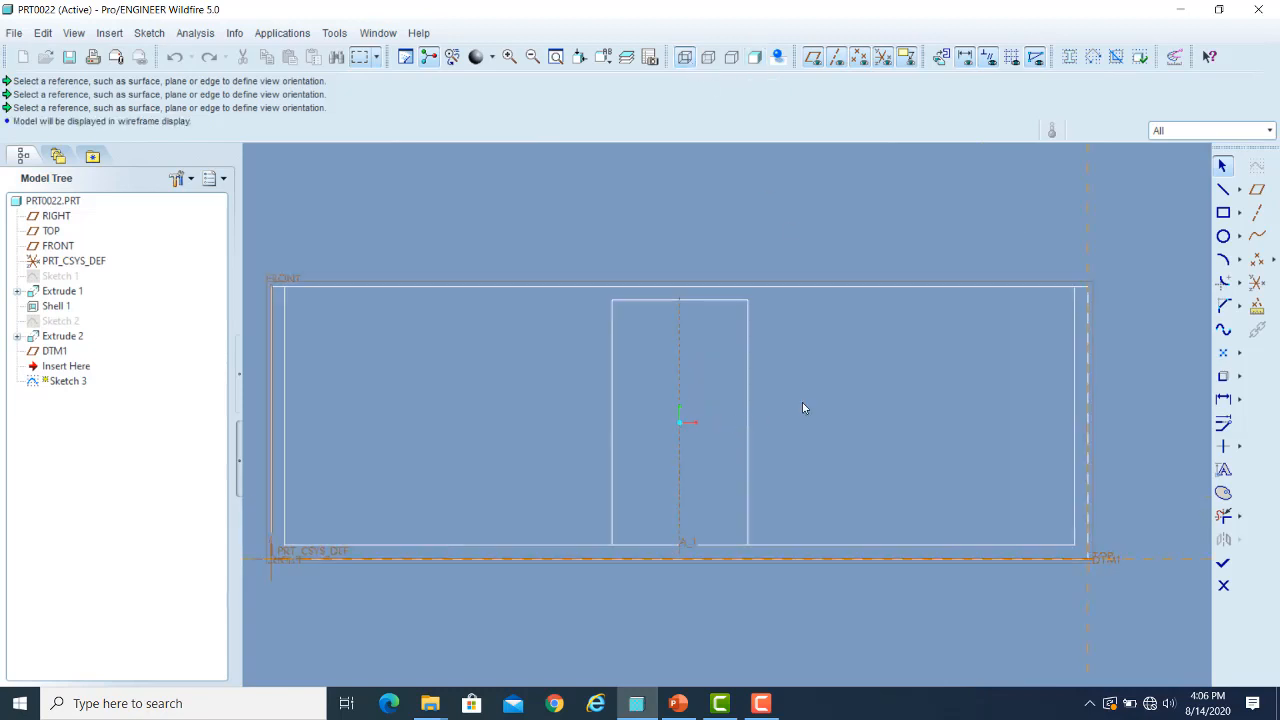
left_click(1222, 189)
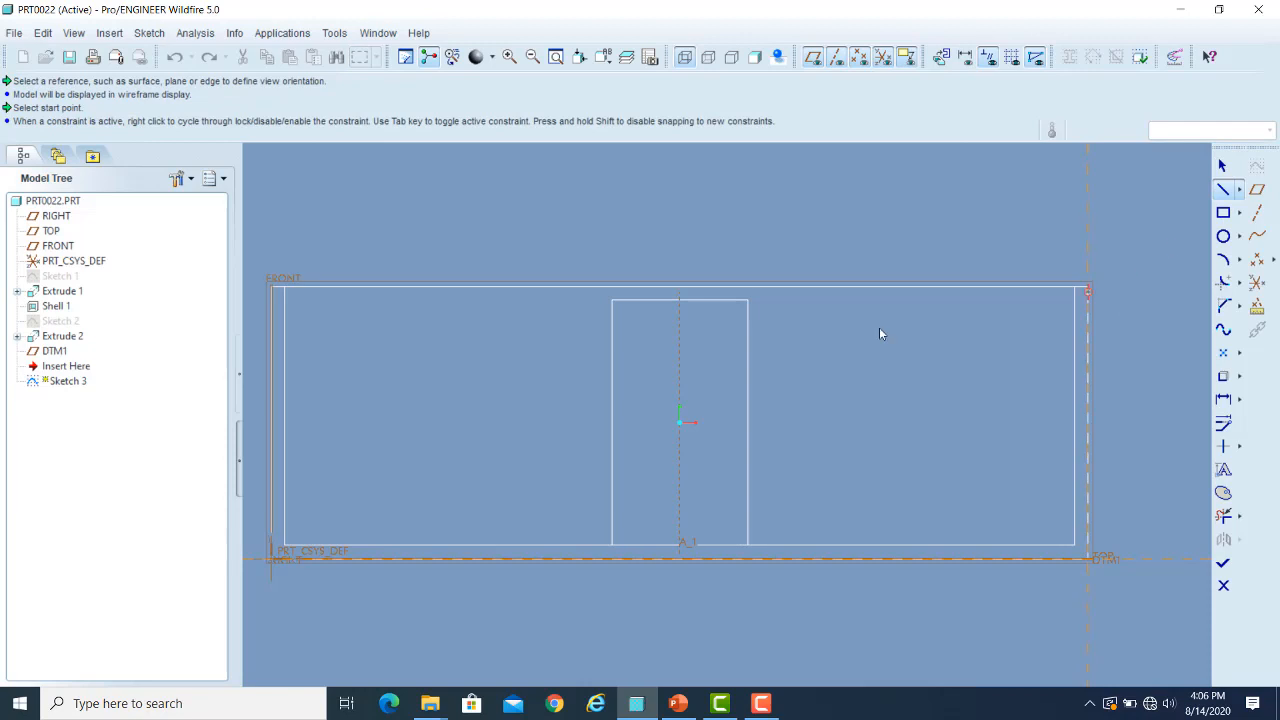
left_click(750, 304)
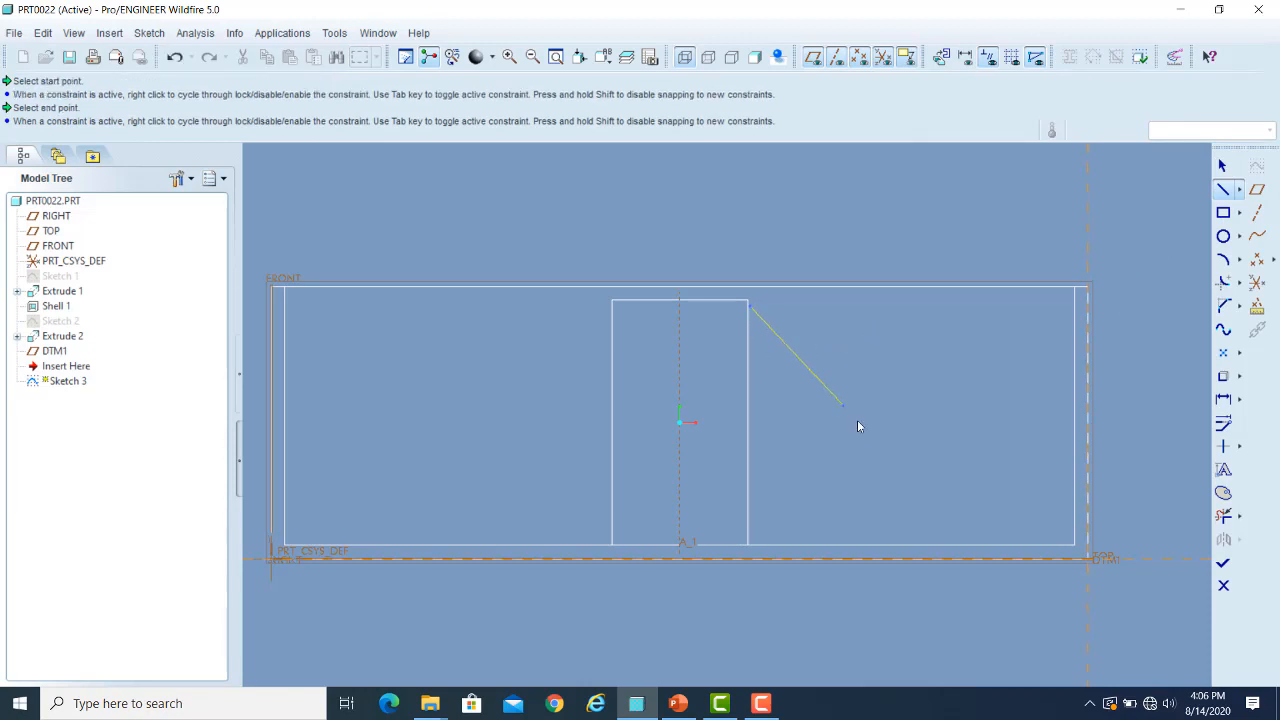
left_click(936, 545)
left_click(1222, 166)
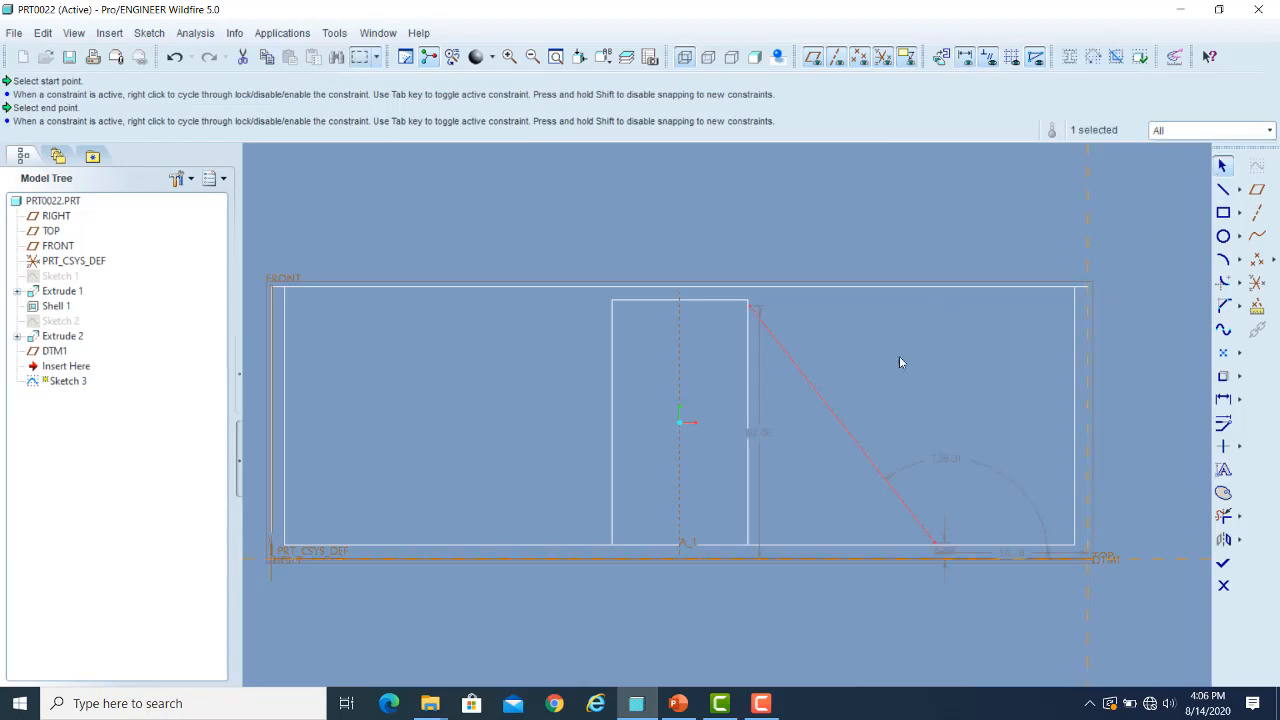
left_click(928, 247)
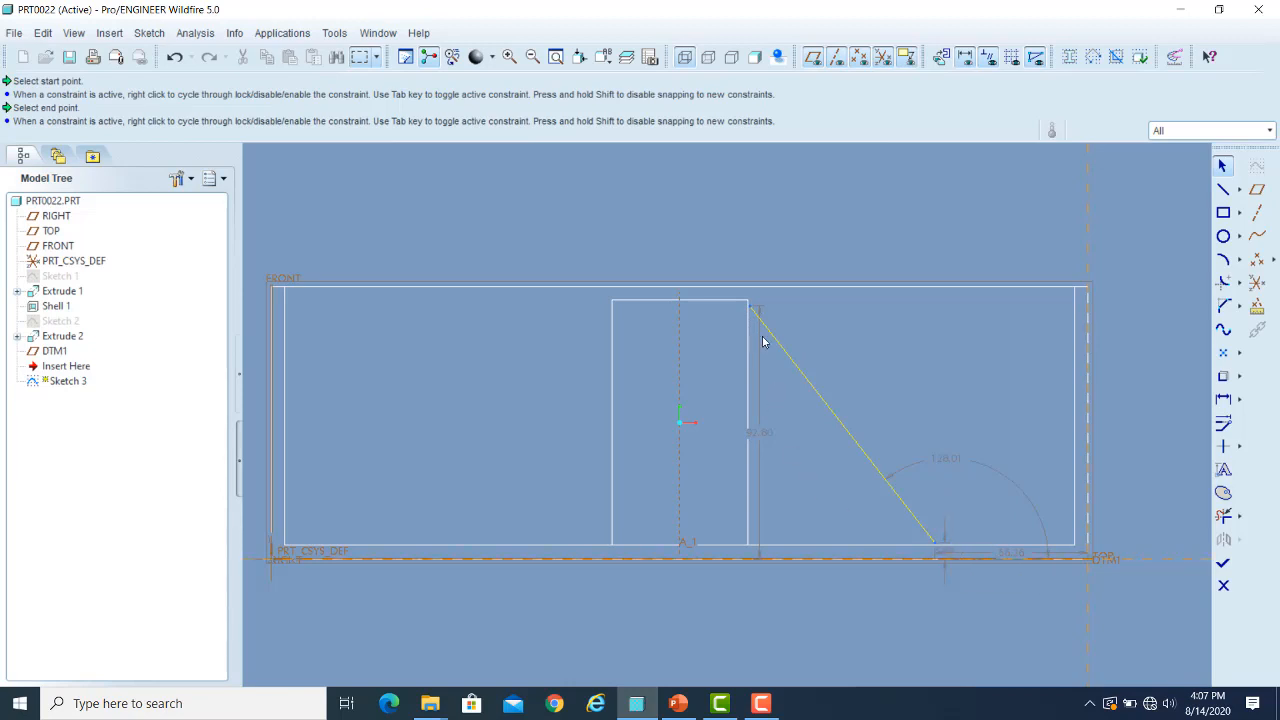
Step: Examine how the sloping line's endpoints sit relative to the cylinder's top corner and the box floor
scroll(755, 330, "down", 5)
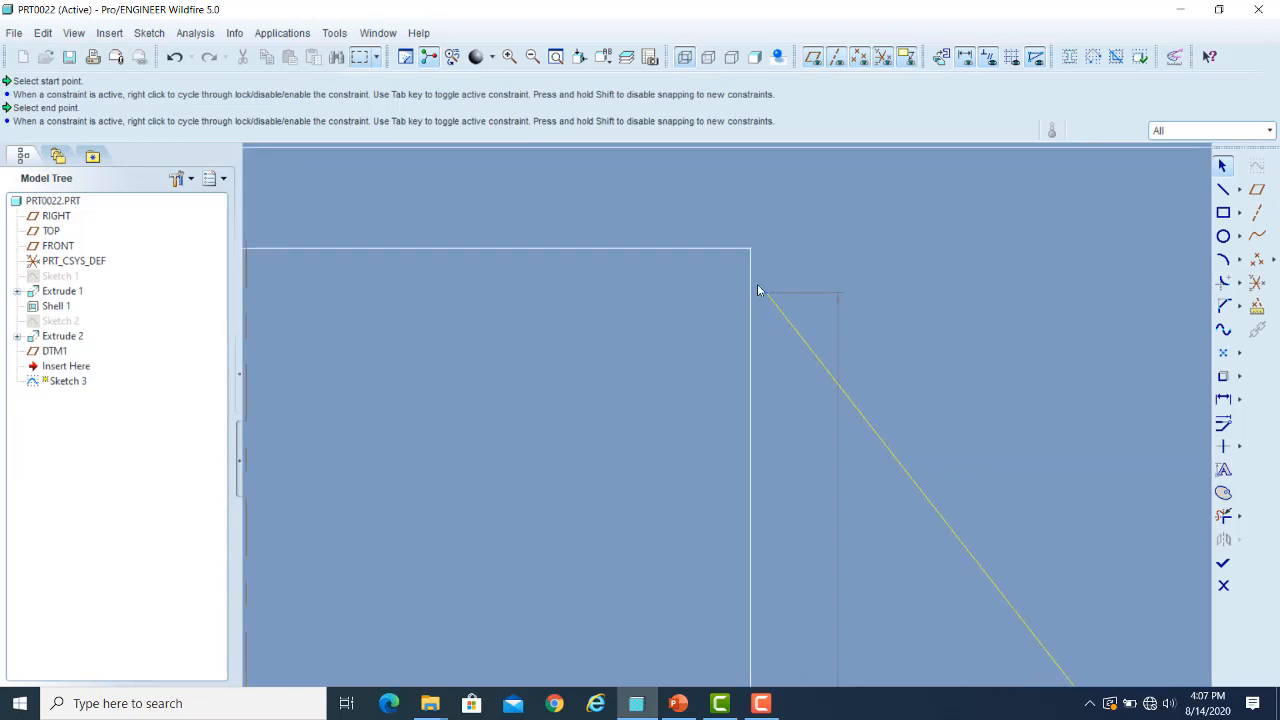
scroll(758, 288, "down", 4)
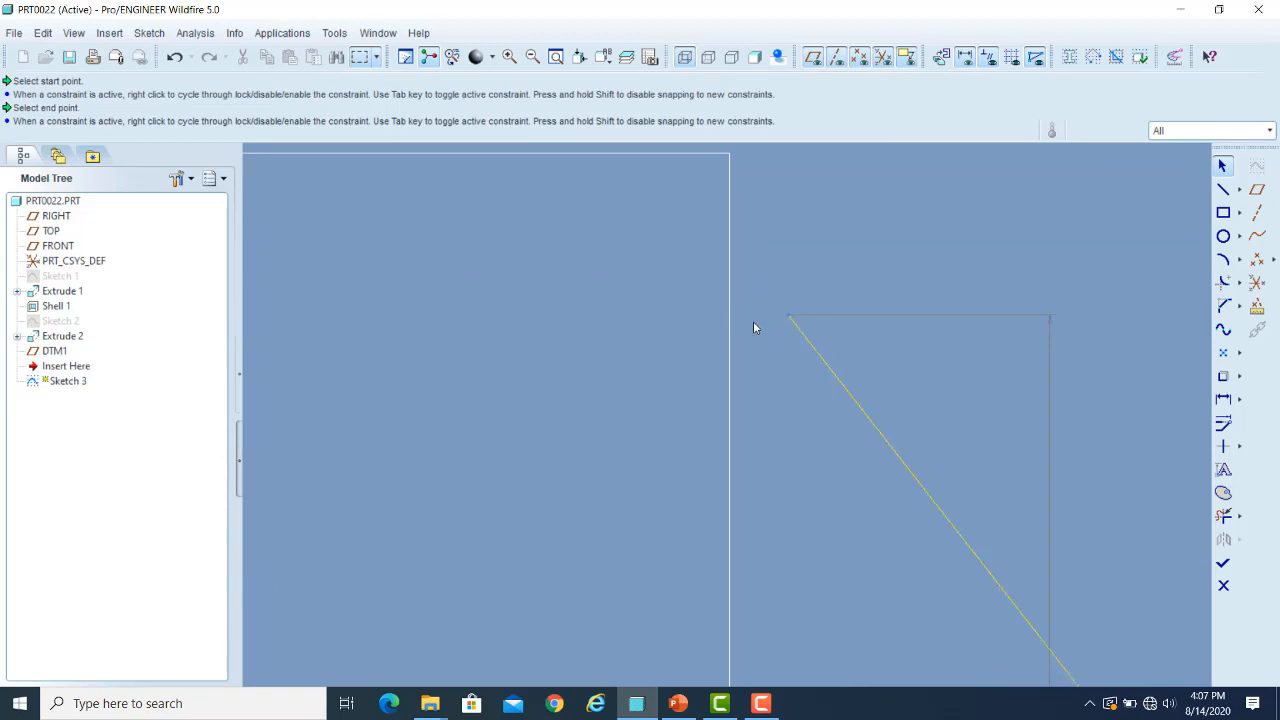
scroll(737, 316, "up", 3)
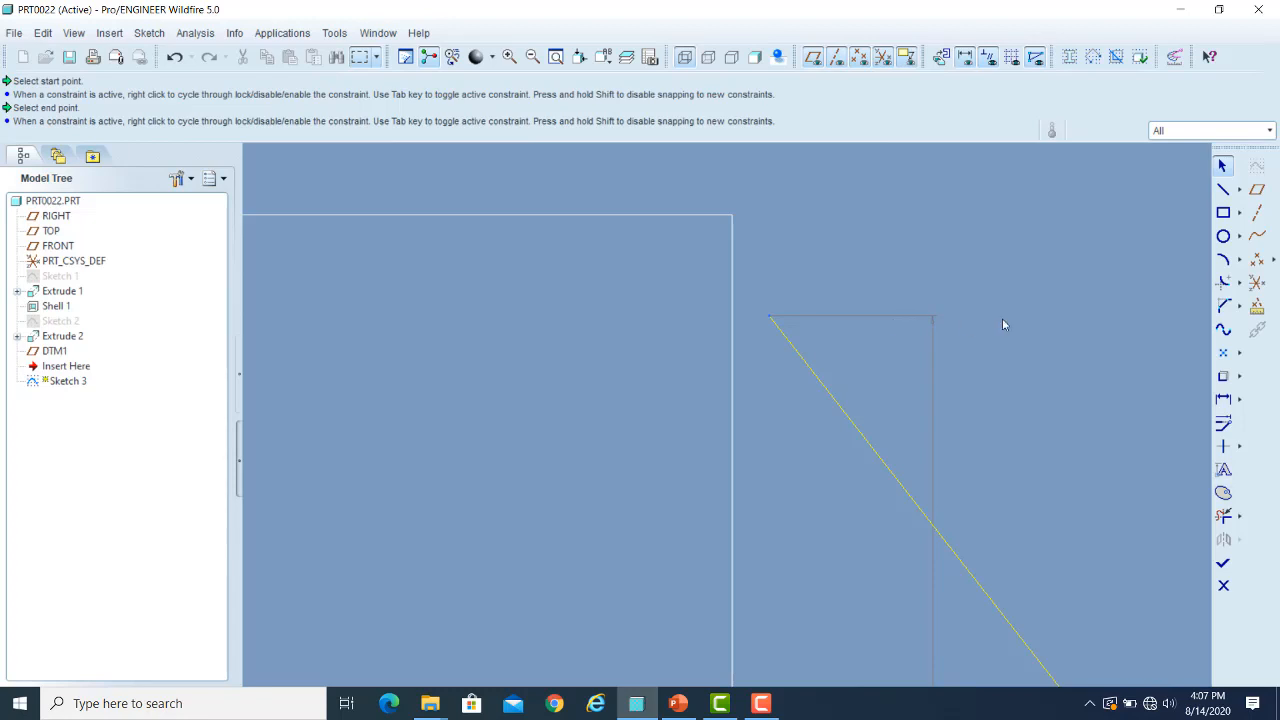
scroll(1003, 318, "up", 3)
scroll(930, 315, "up", 5)
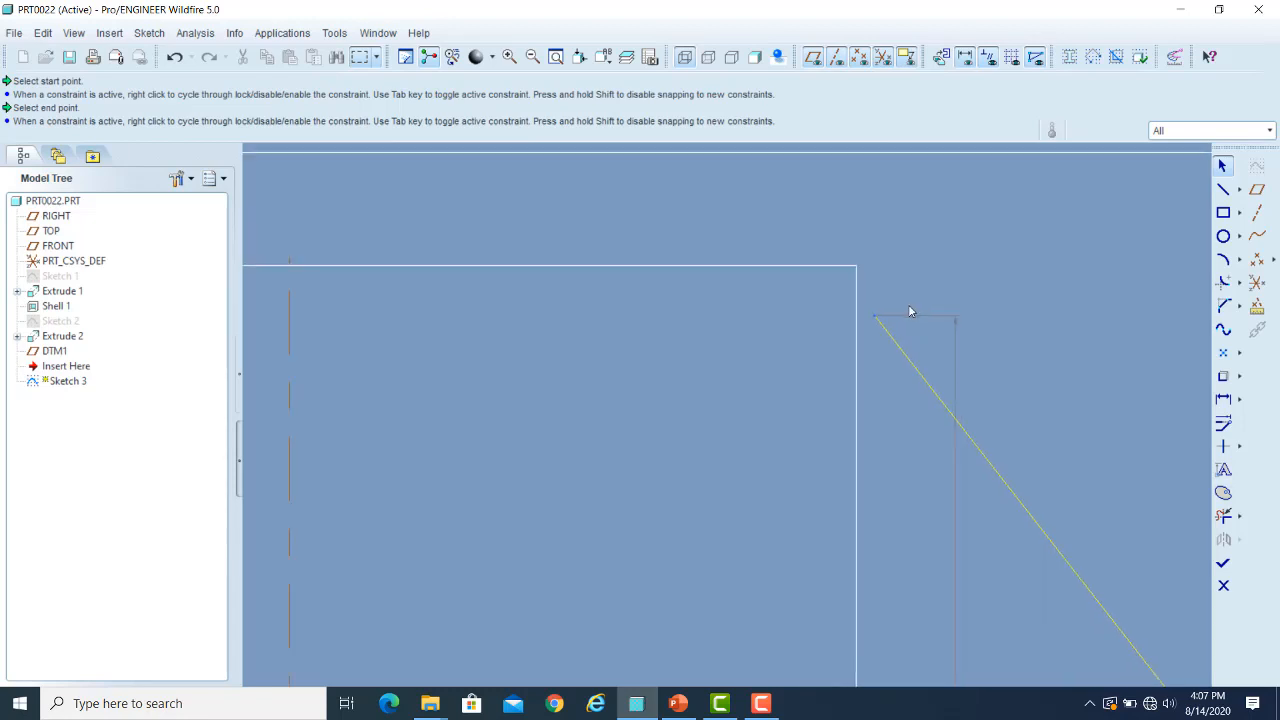
scroll(895, 335, "up", 2)
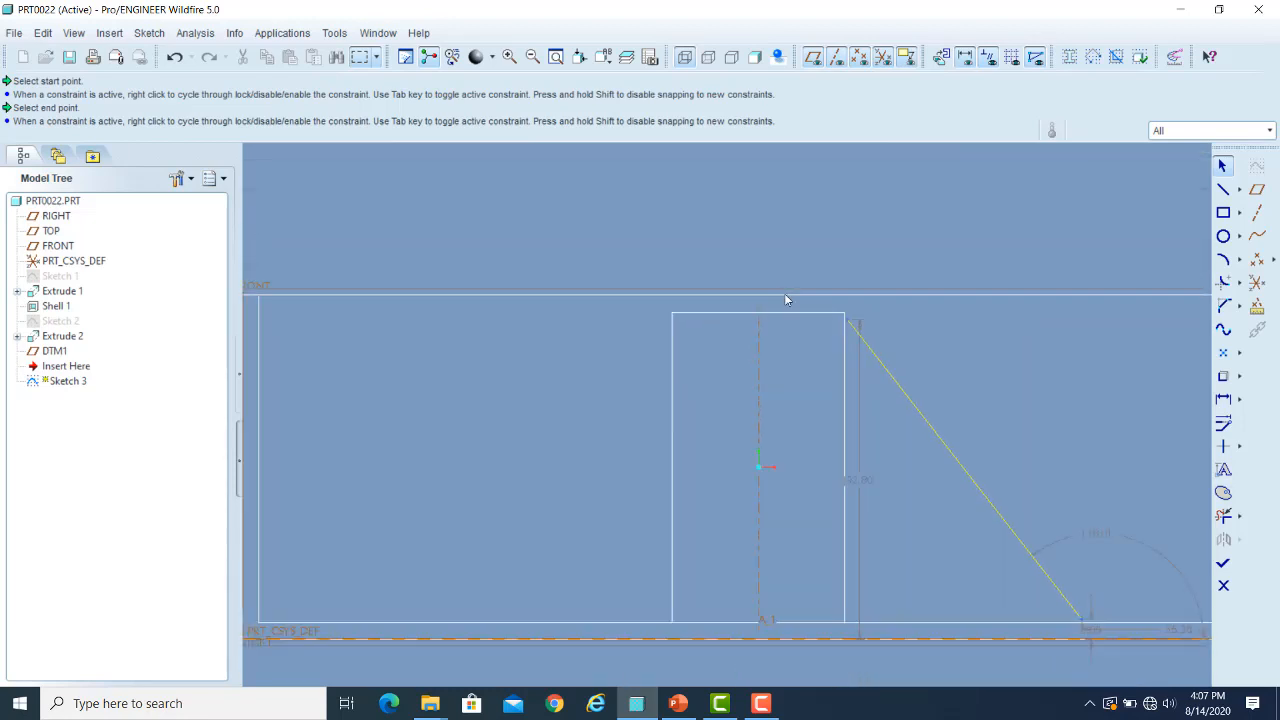
scroll(1086, 520, "down", 1)
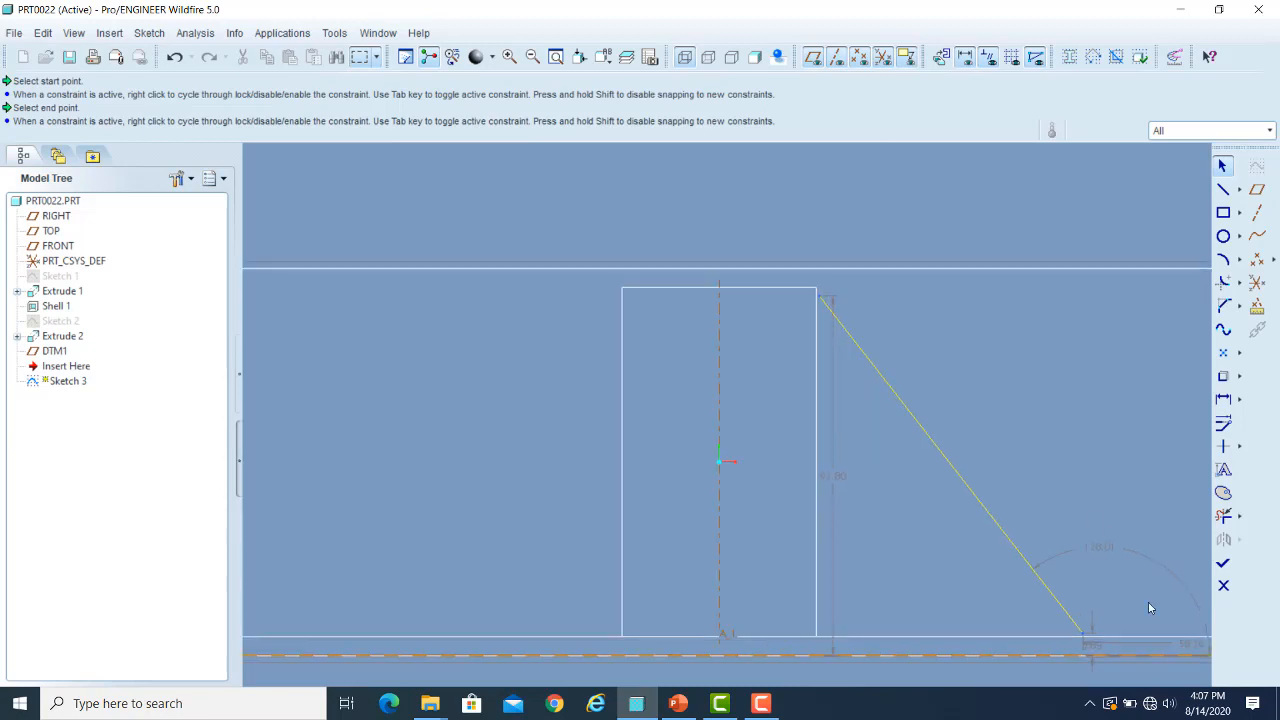
left_click(1075, 631)
scroll(925, 564, "down", 2)
scroll(863, 498, "up", 4)
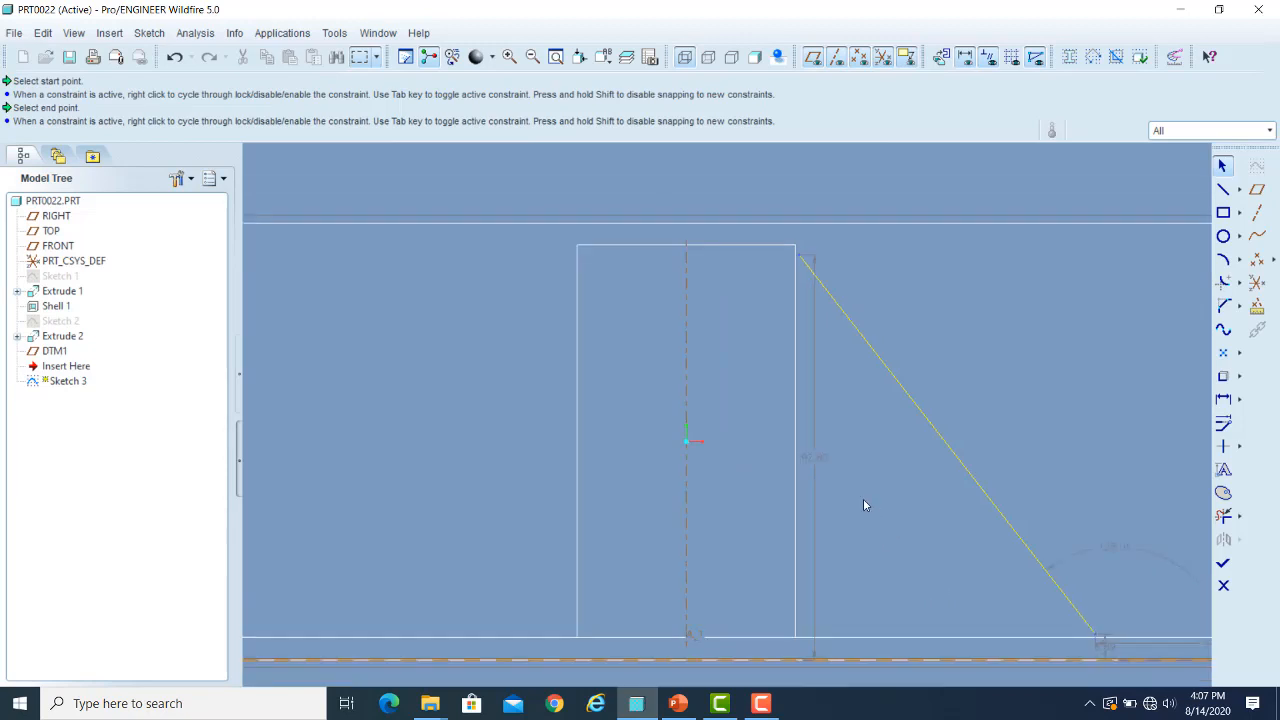
scroll(1014, 589, "down", 3)
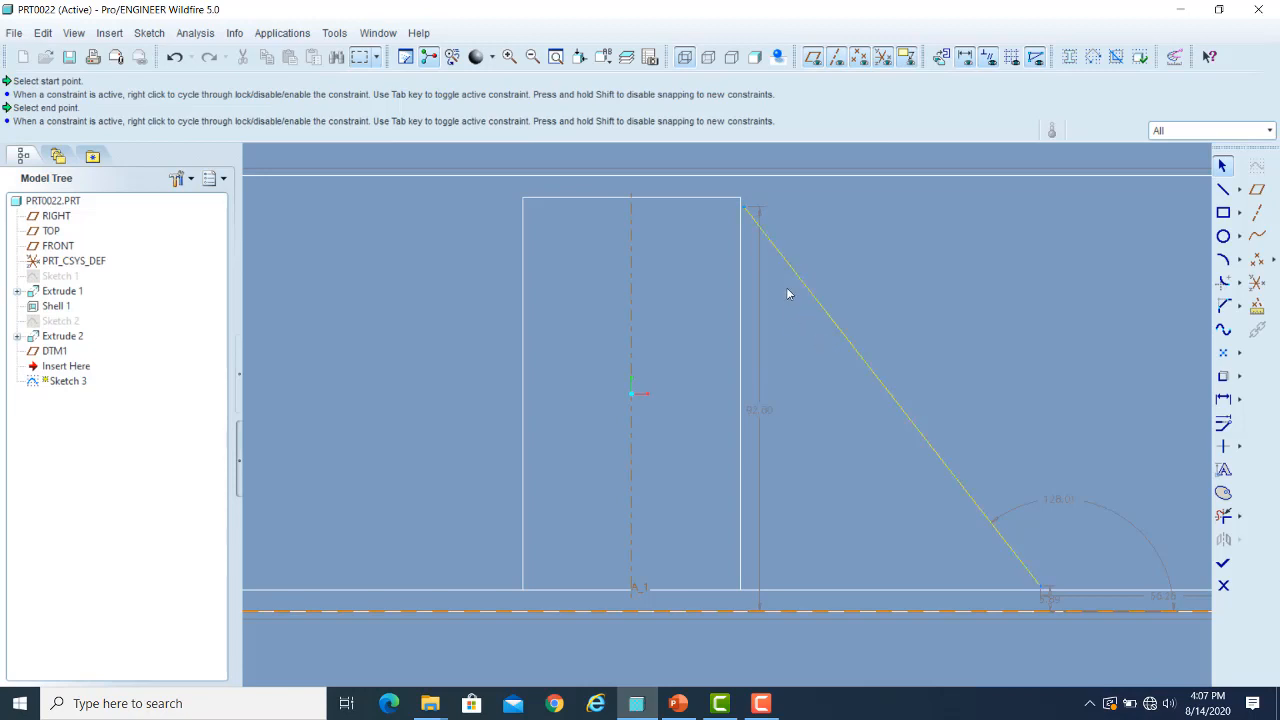
scroll(762, 244, "down", 3)
scroll(745, 240, "down", 2)
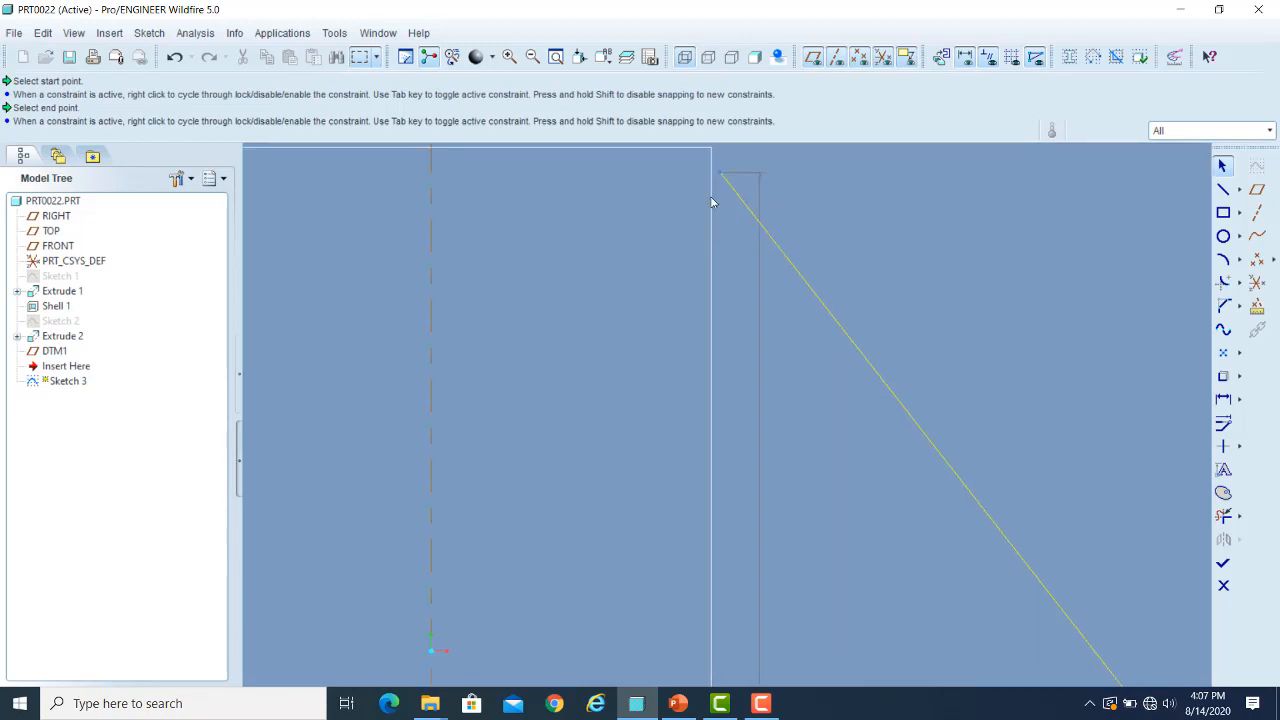
scroll(780, 298, "up", 3)
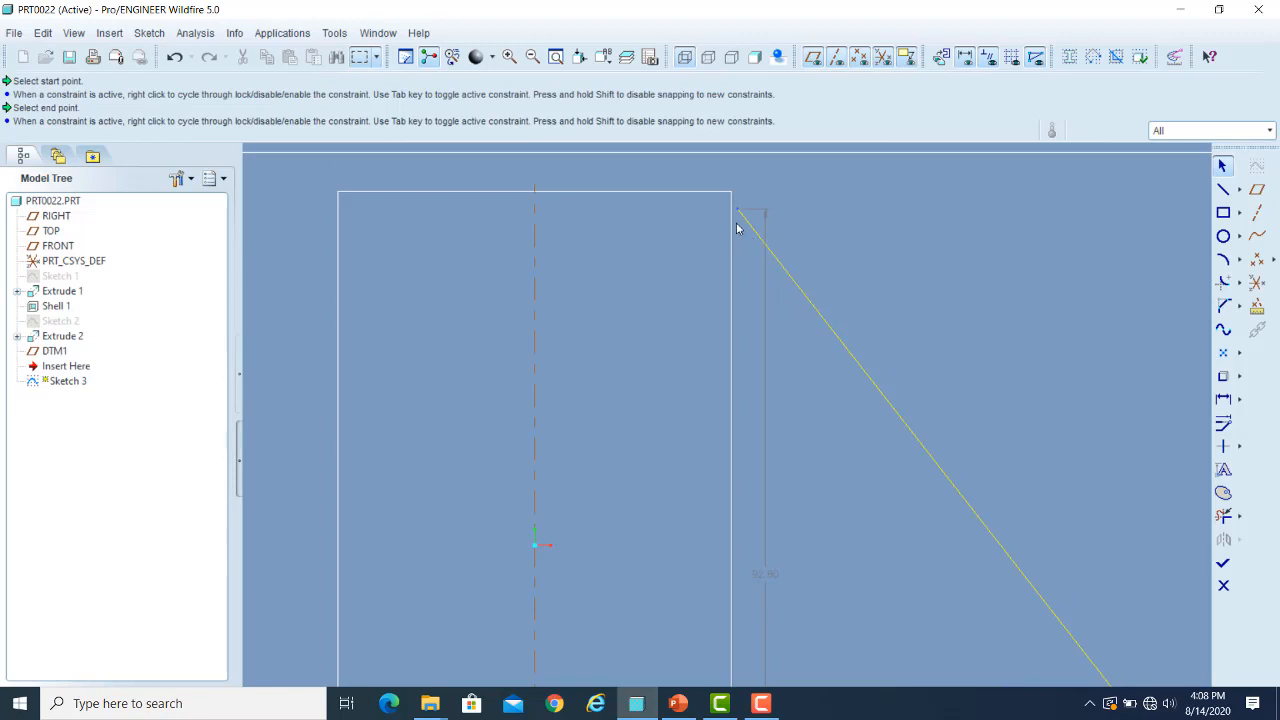
scroll(727, 196, "down", 2)
scroll(727, 196, "down", 2)
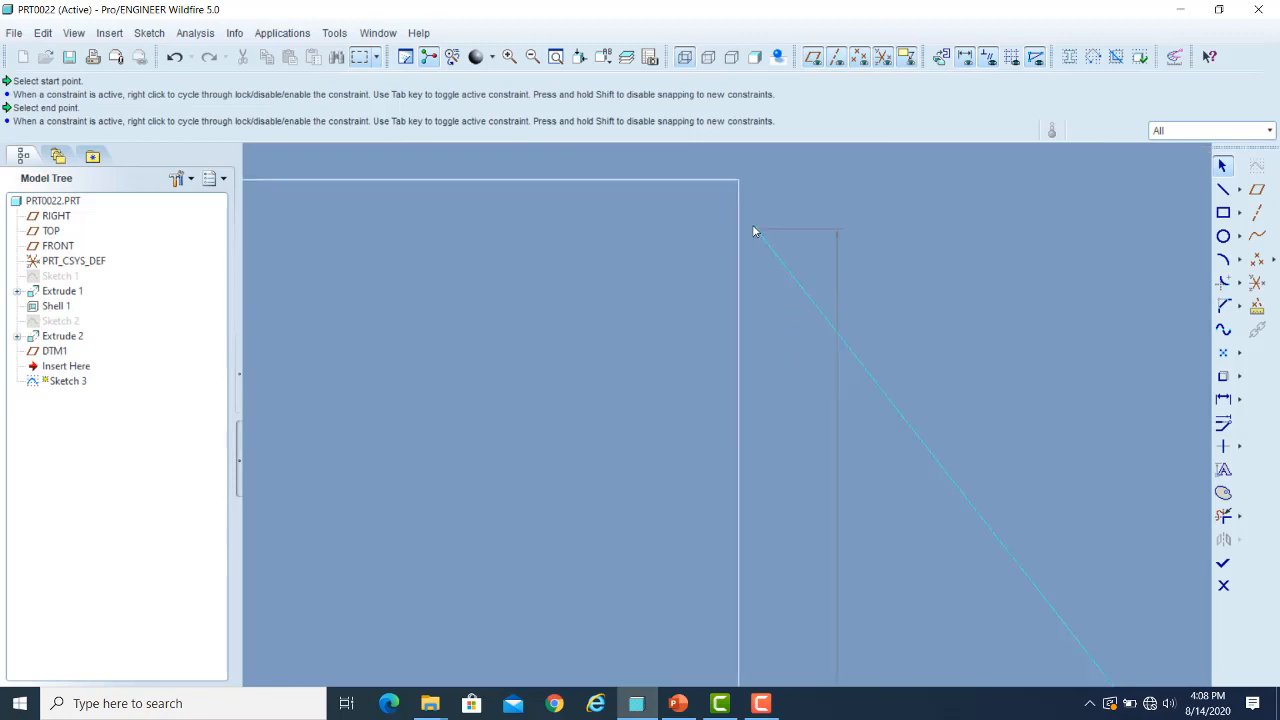
scroll(928, 362, "up", 3)
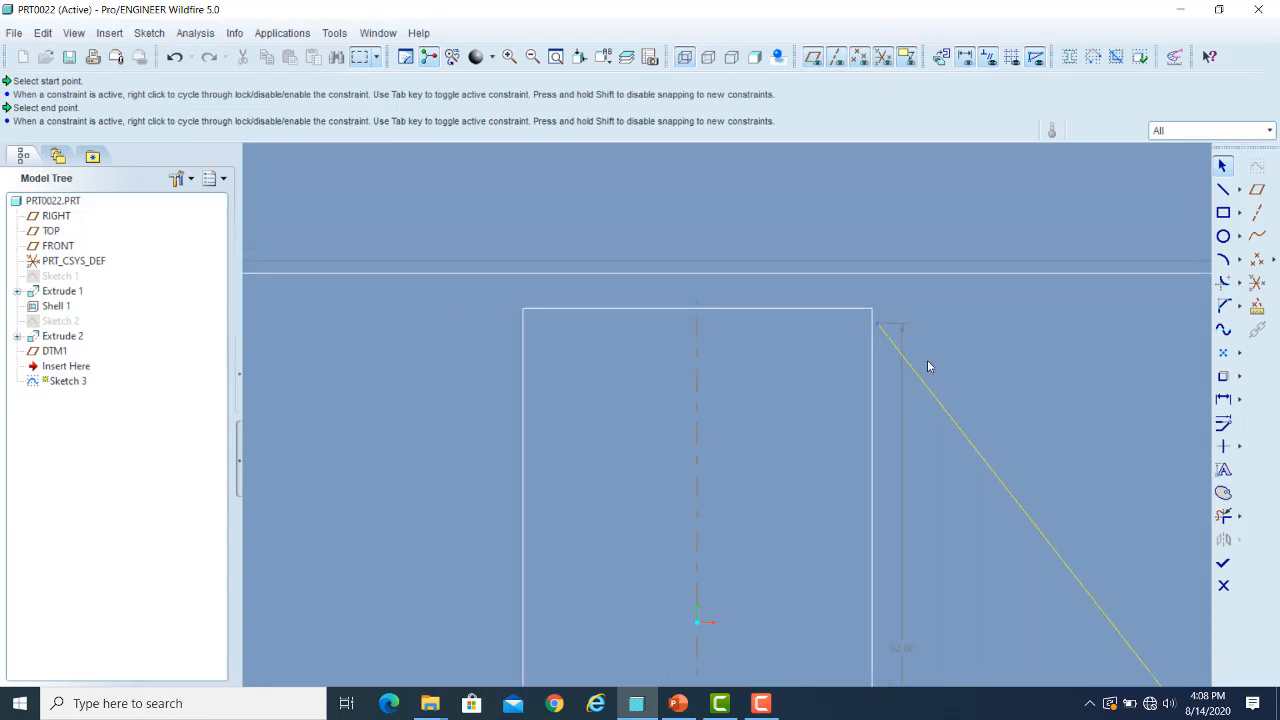
scroll(1085, 618, "up", 1)
scroll(826, 478, "down", 2)
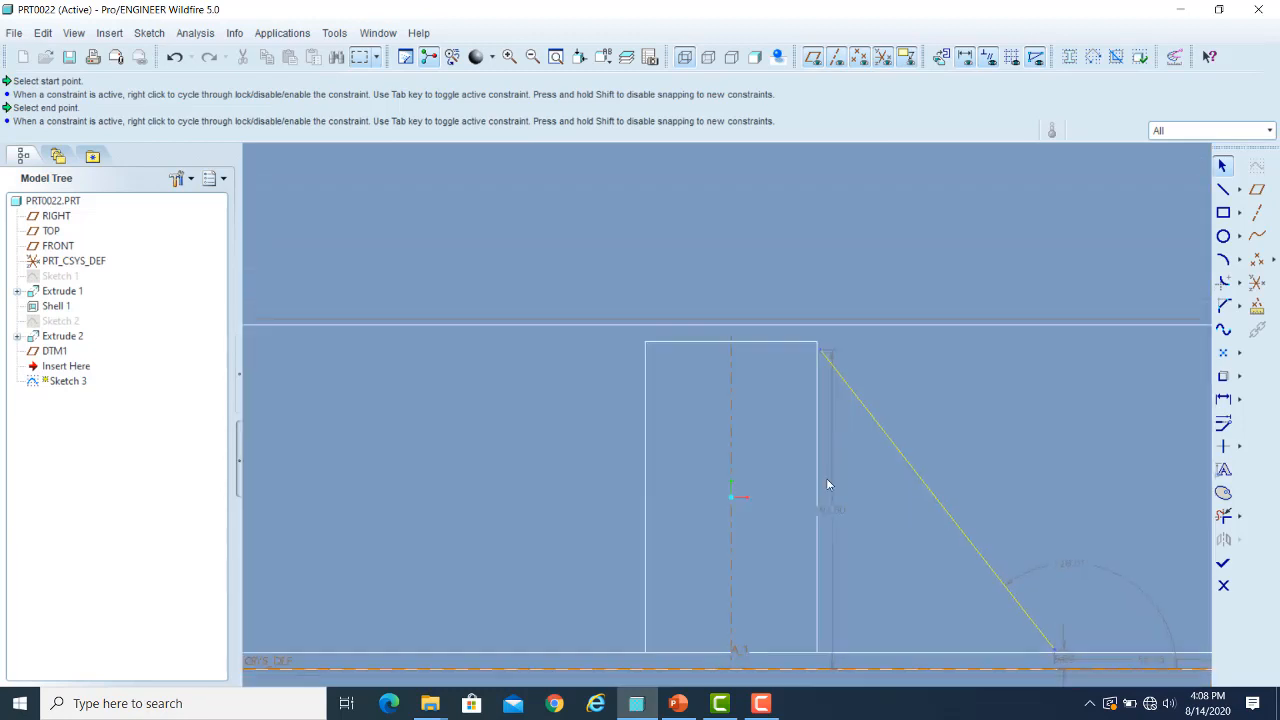
Step: Apply a Coincident constraint between the sloping line's upper endpoint and the cylinder's top corner
scroll(848, 390, "down", 3)
scroll(822, 338, "down", 3)
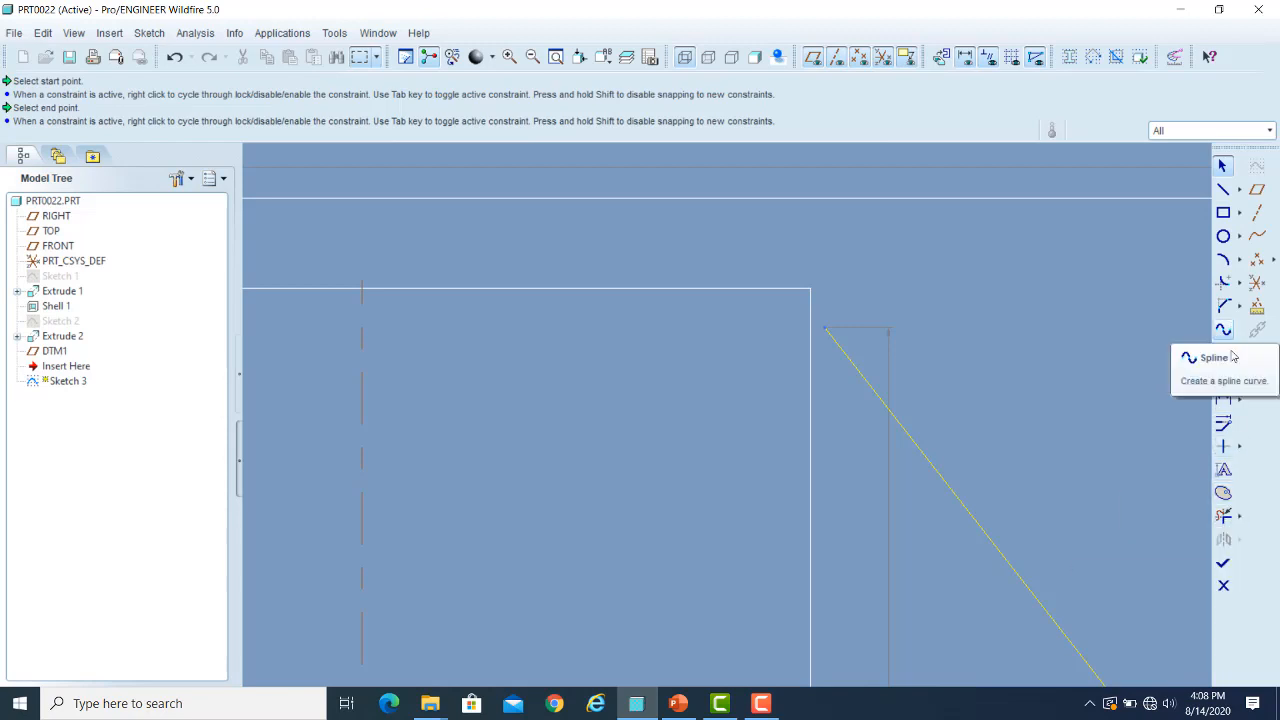
left_click(1240, 449)
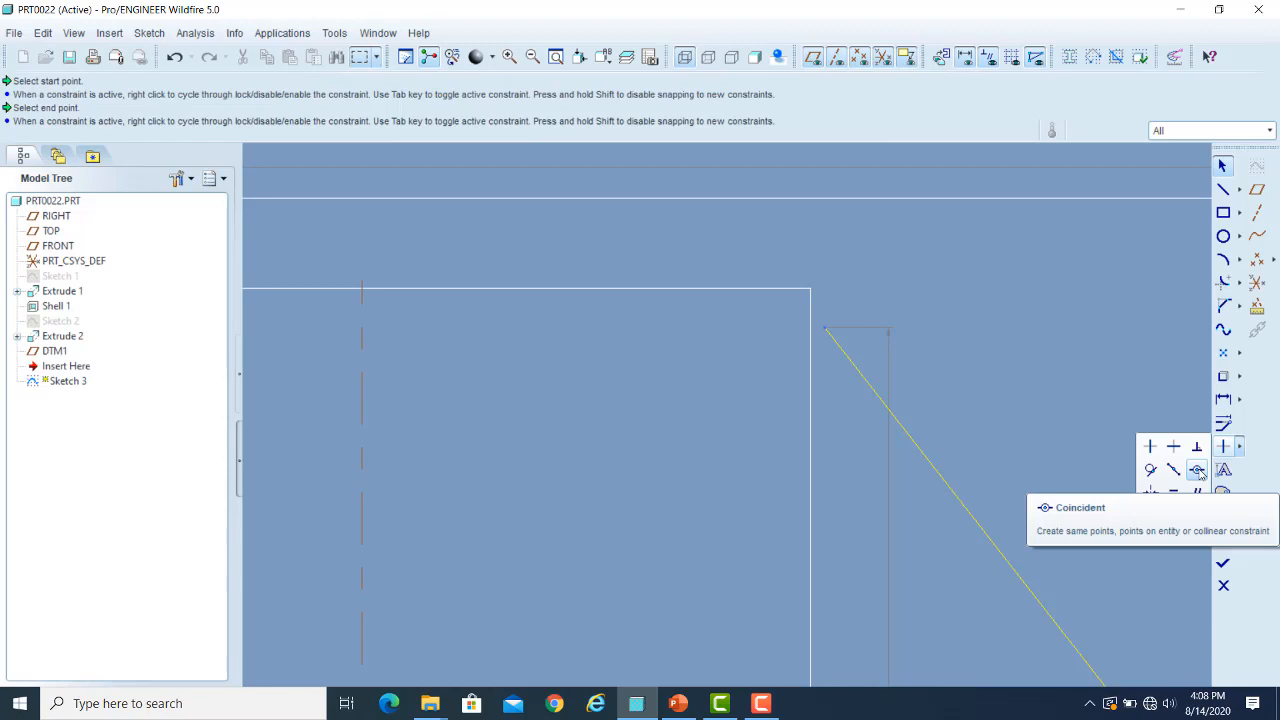
left_click(1197, 470)
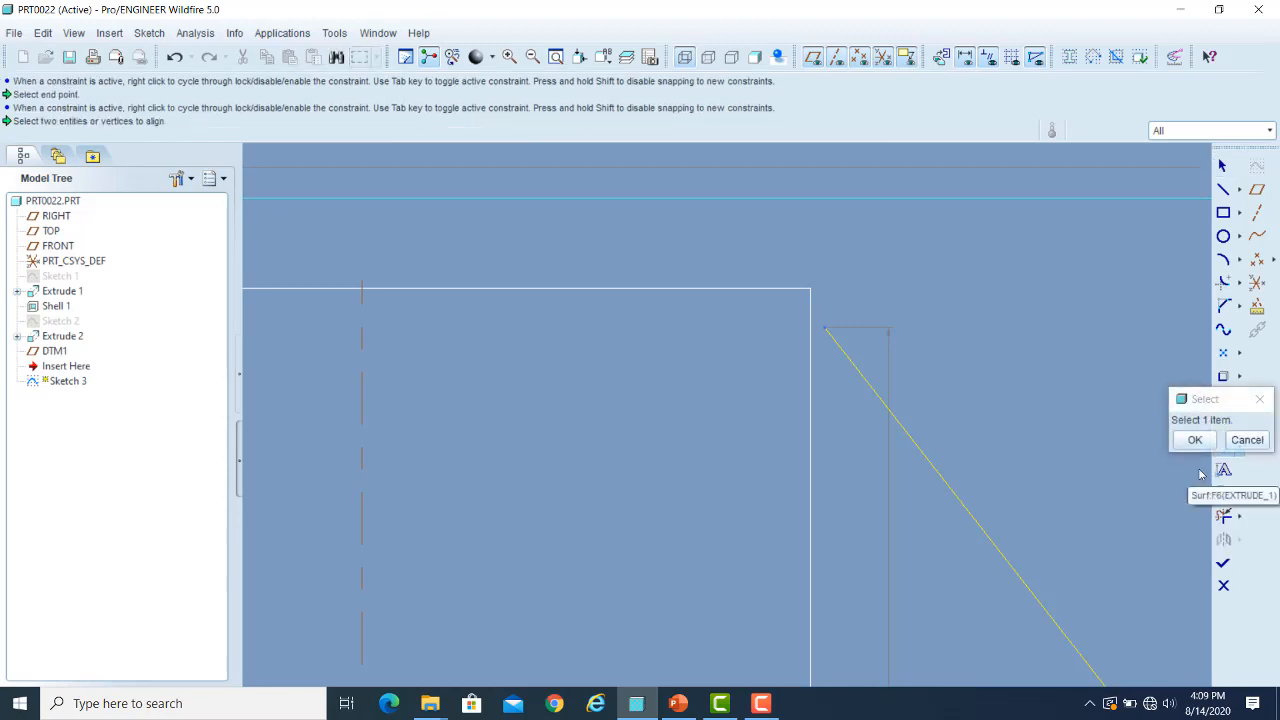
left_click_drag(1202, 403, 1115, 323)
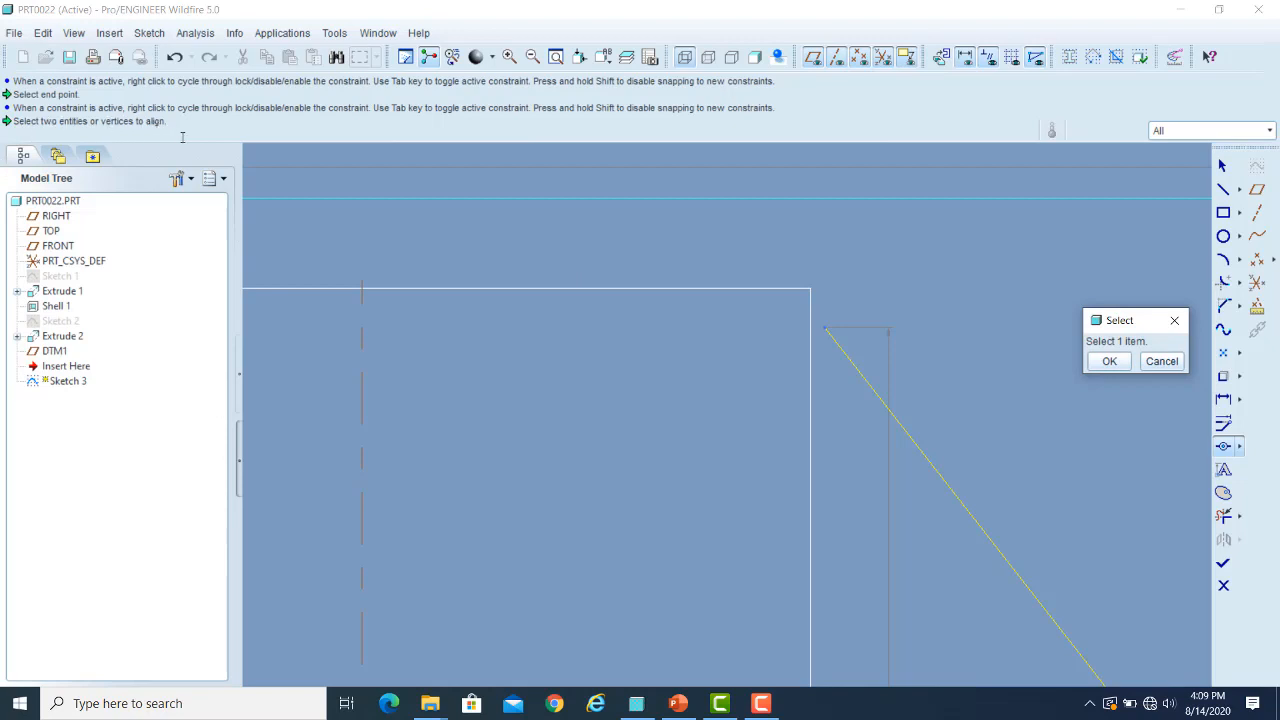
scroll(825, 347, "down", 3)
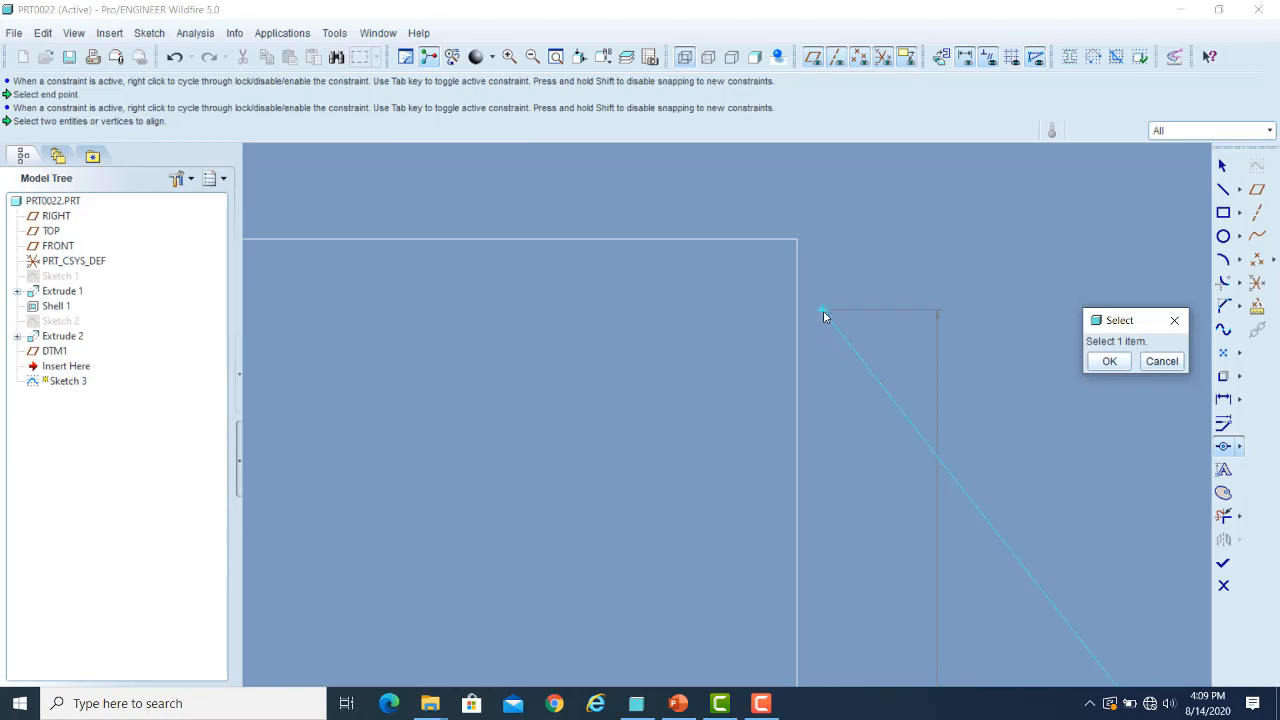
left_click(824, 311)
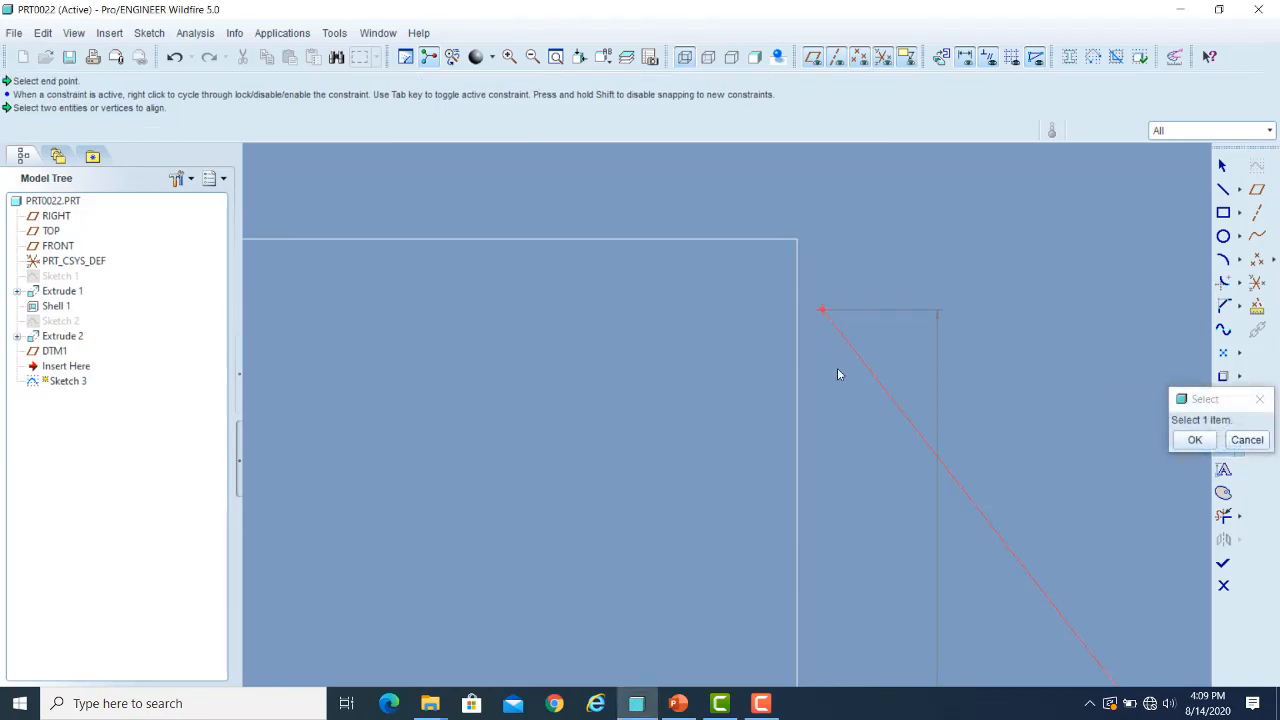
left_click(797, 240)
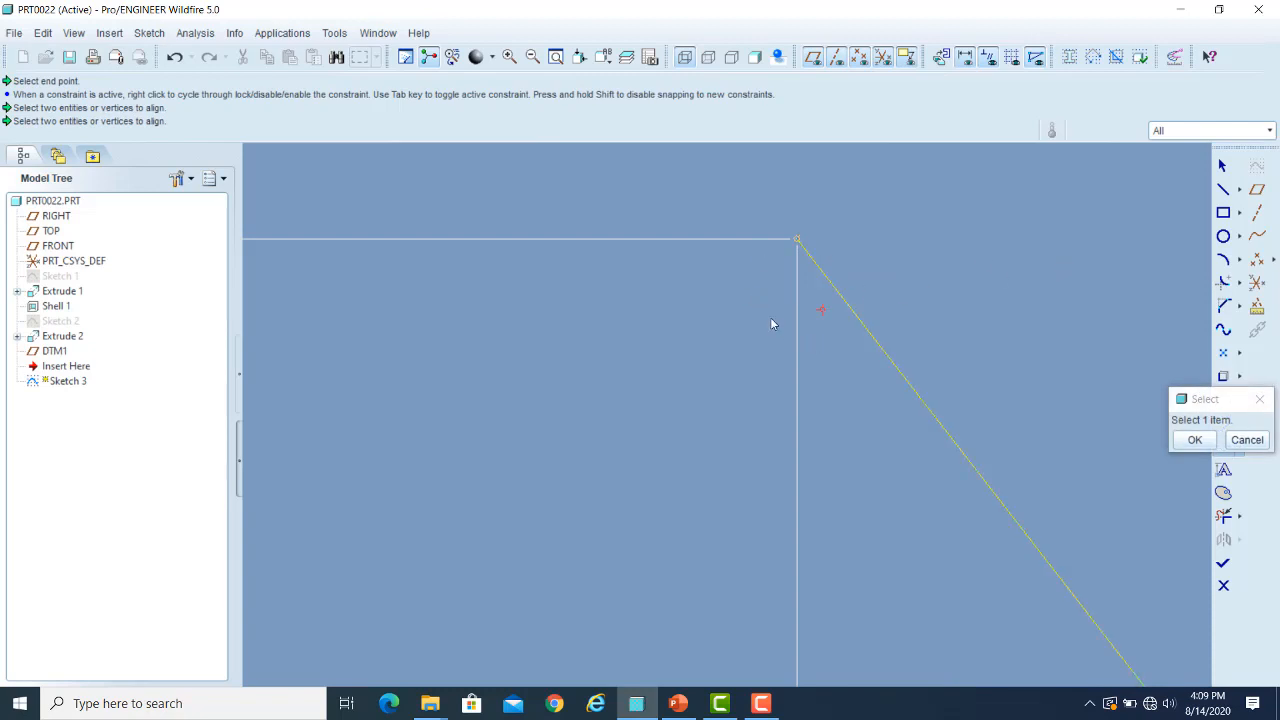
Step: Make the sloping line's lower endpoint coincident with the box's inner floor edge
scroll(797, 320, "down", 3)
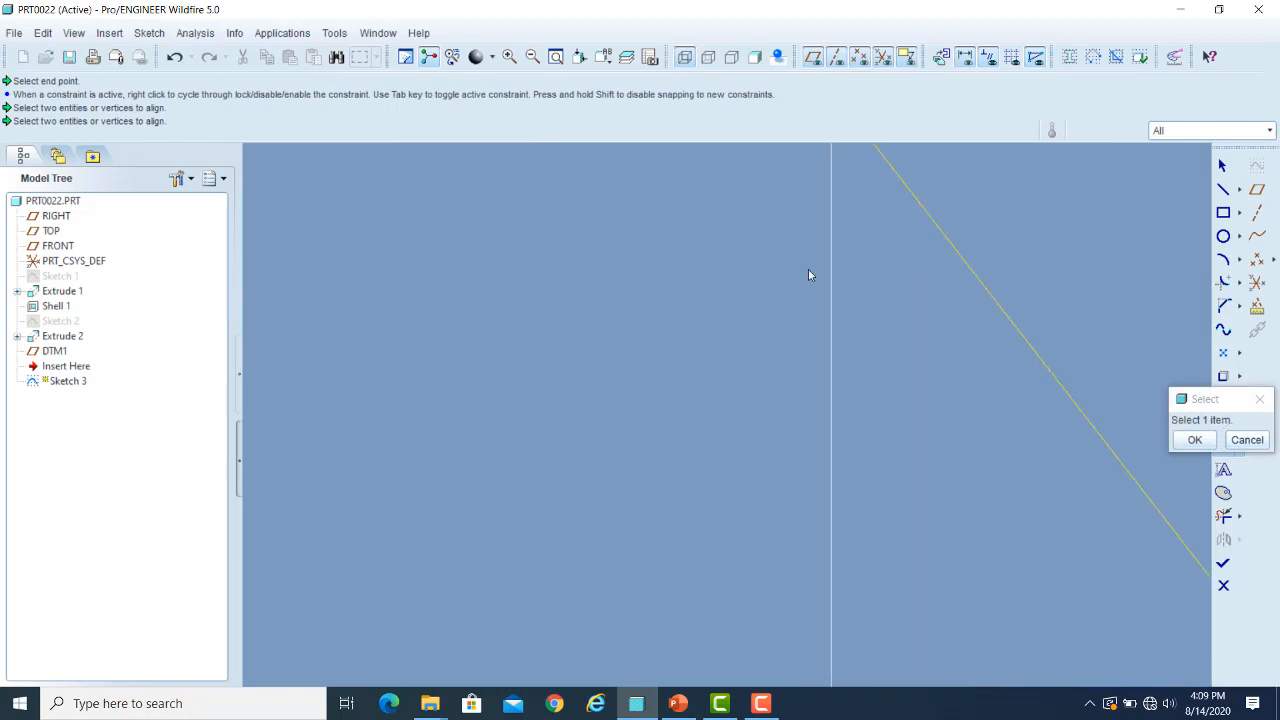
scroll(585, 371, "up", 5)
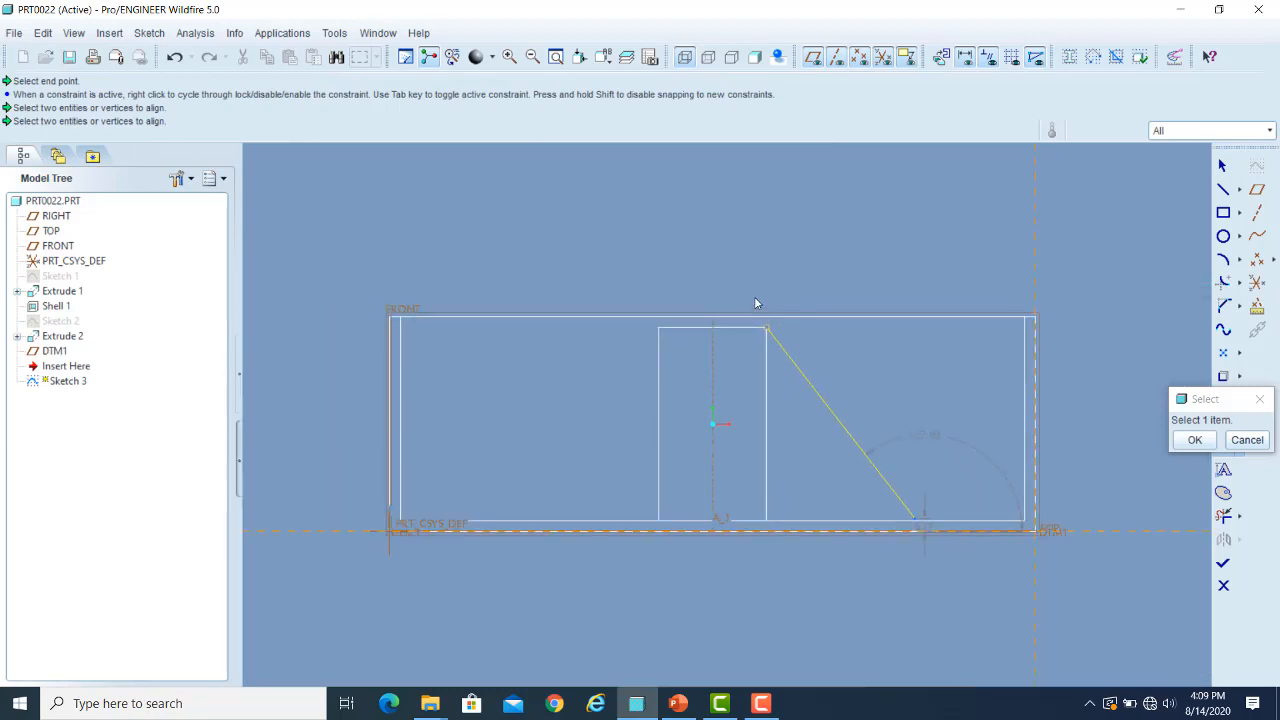
scroll(923, 518, "down", 4)
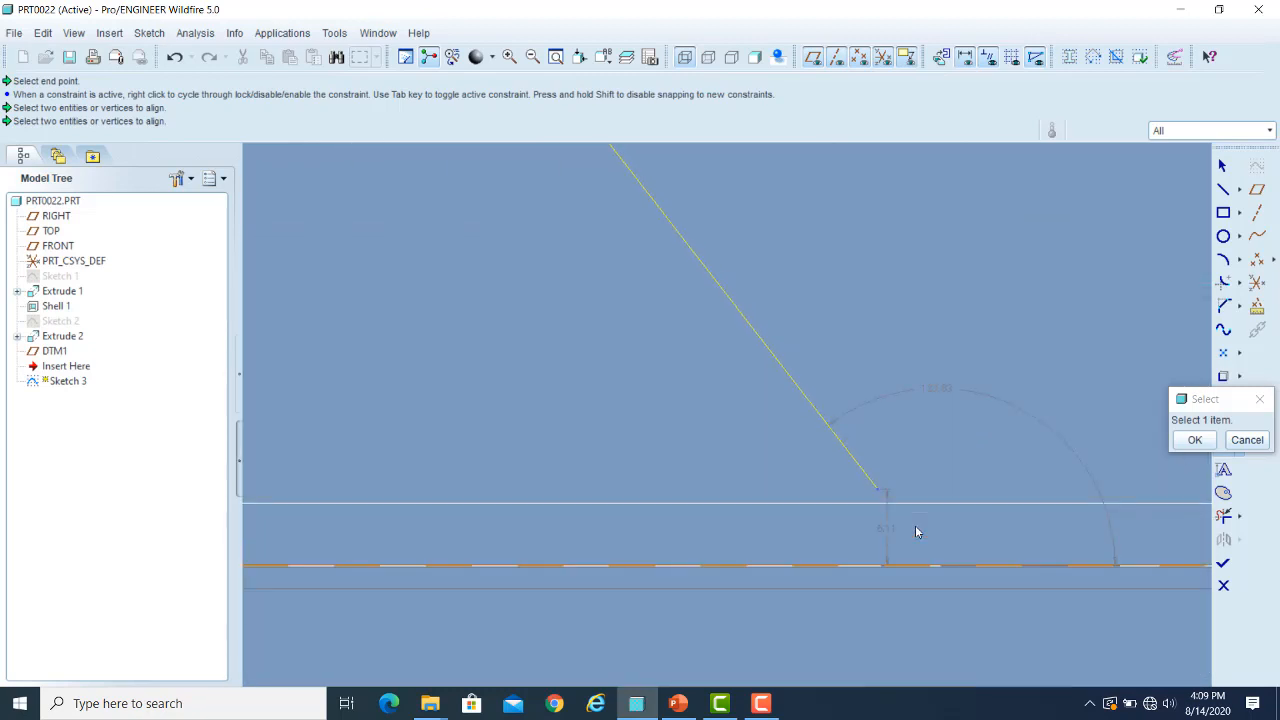
scroll(890, 522, "down", 2)
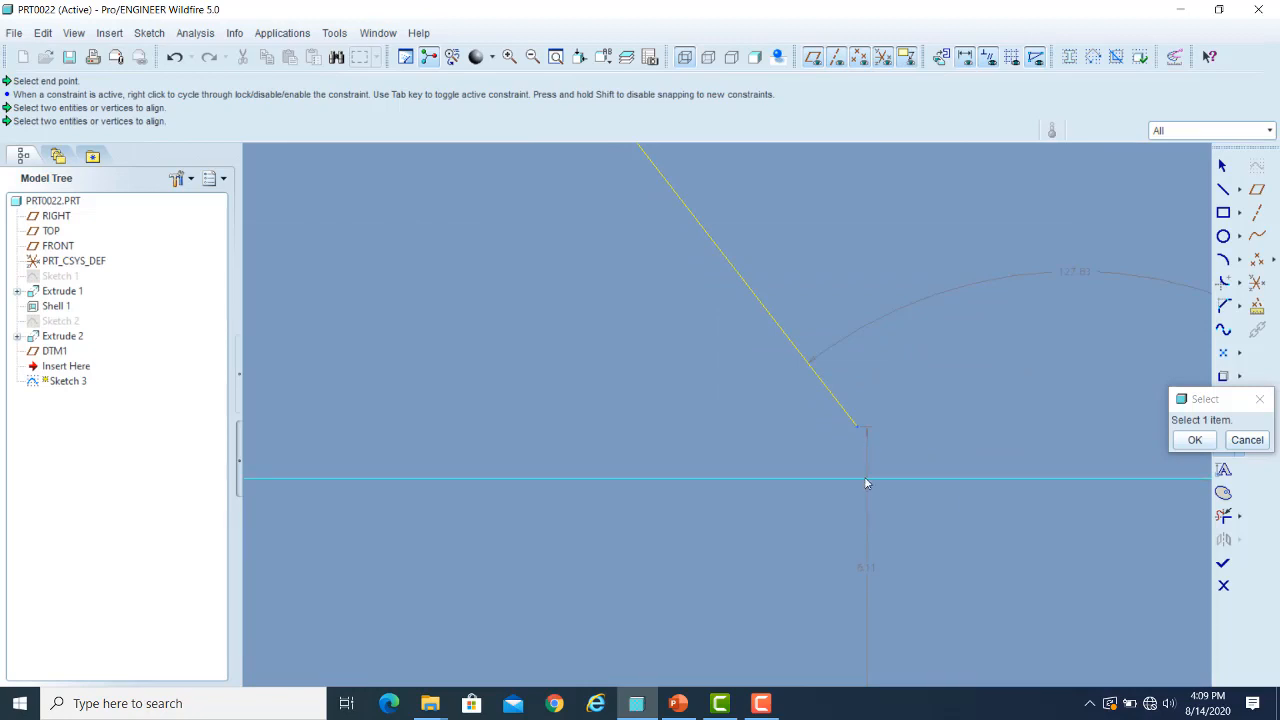
scroll(866, 482, "up", 2)
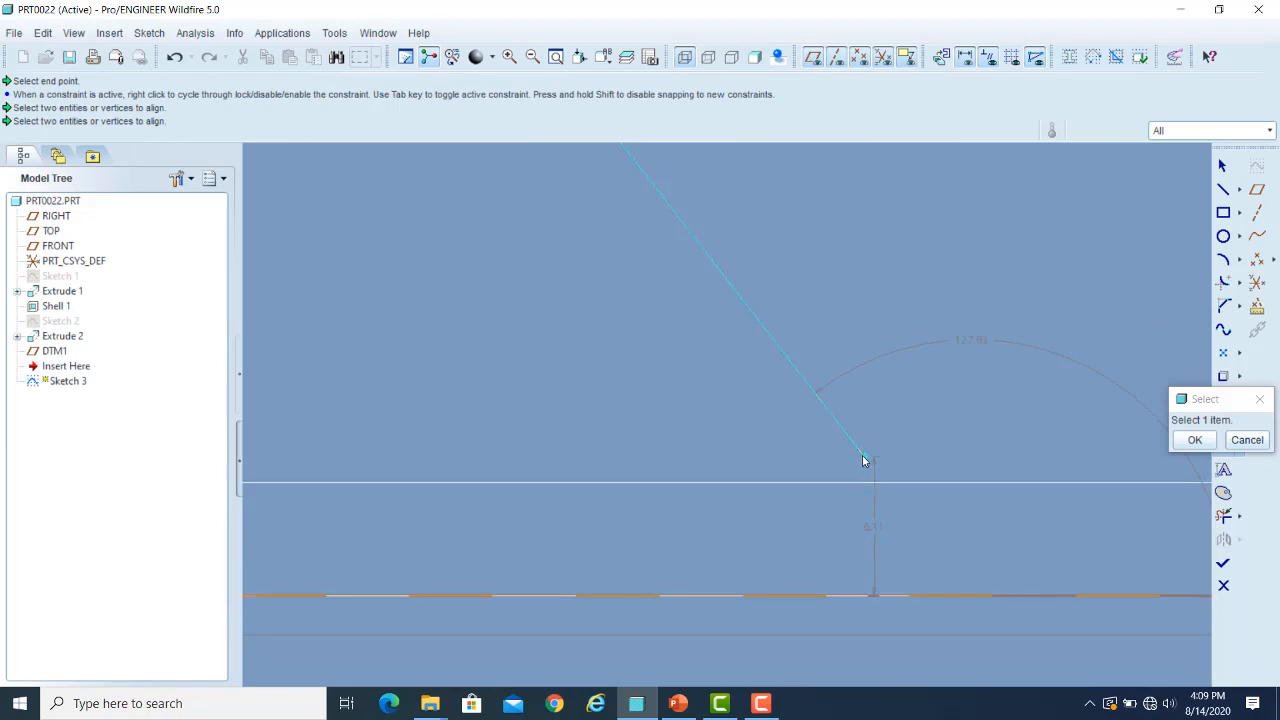
scroll(928, 448, "down", 5)
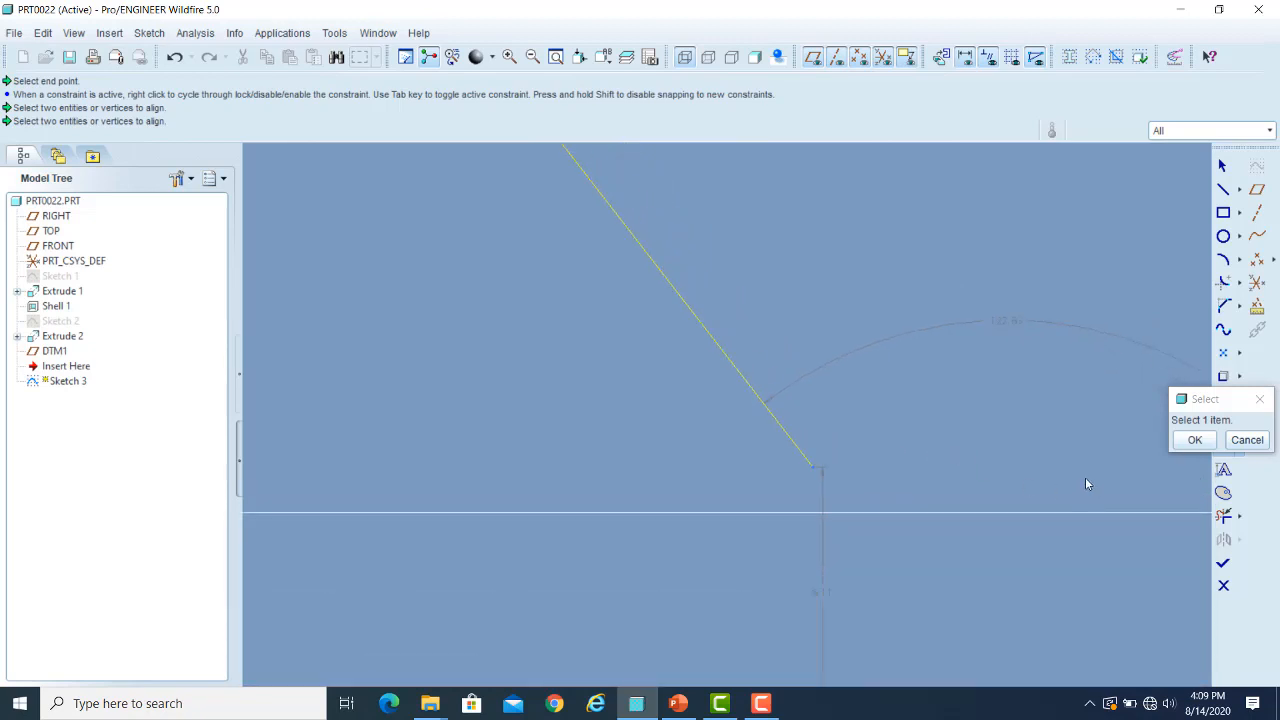
left_click_drag(1213, 401, 1144, 344)
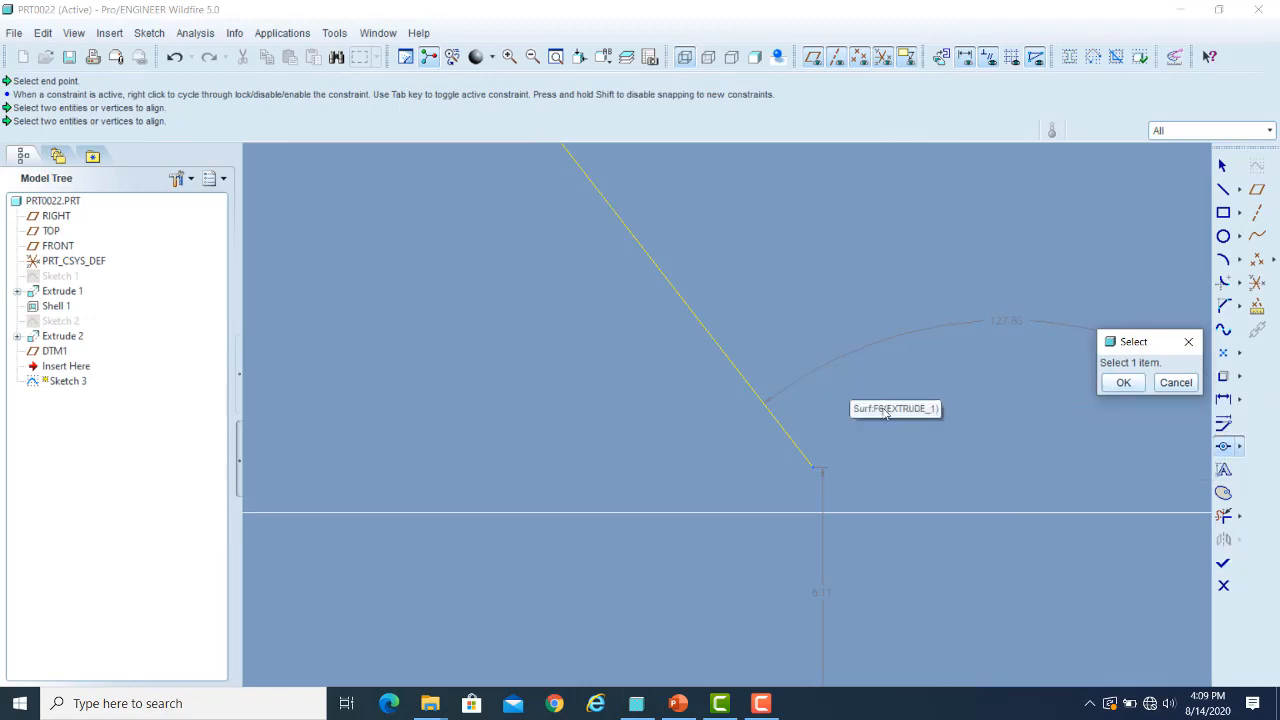
left_click(814, 472)
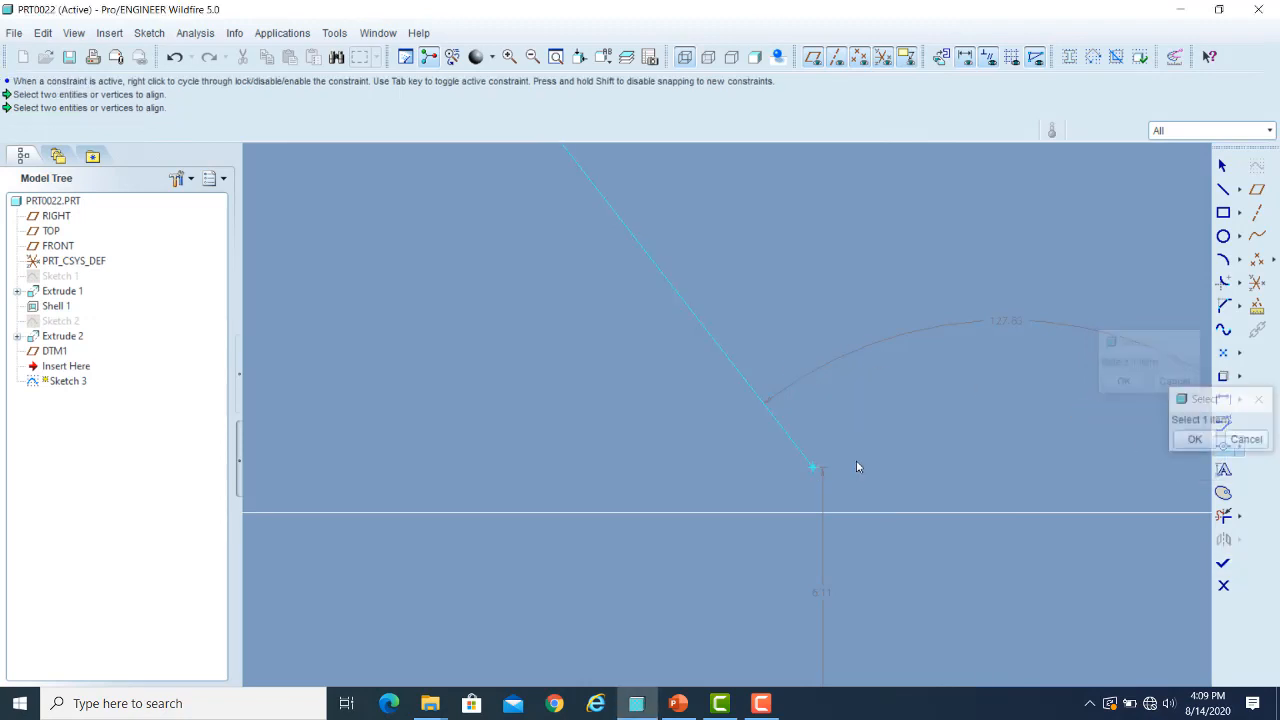
left_click(890, 514)
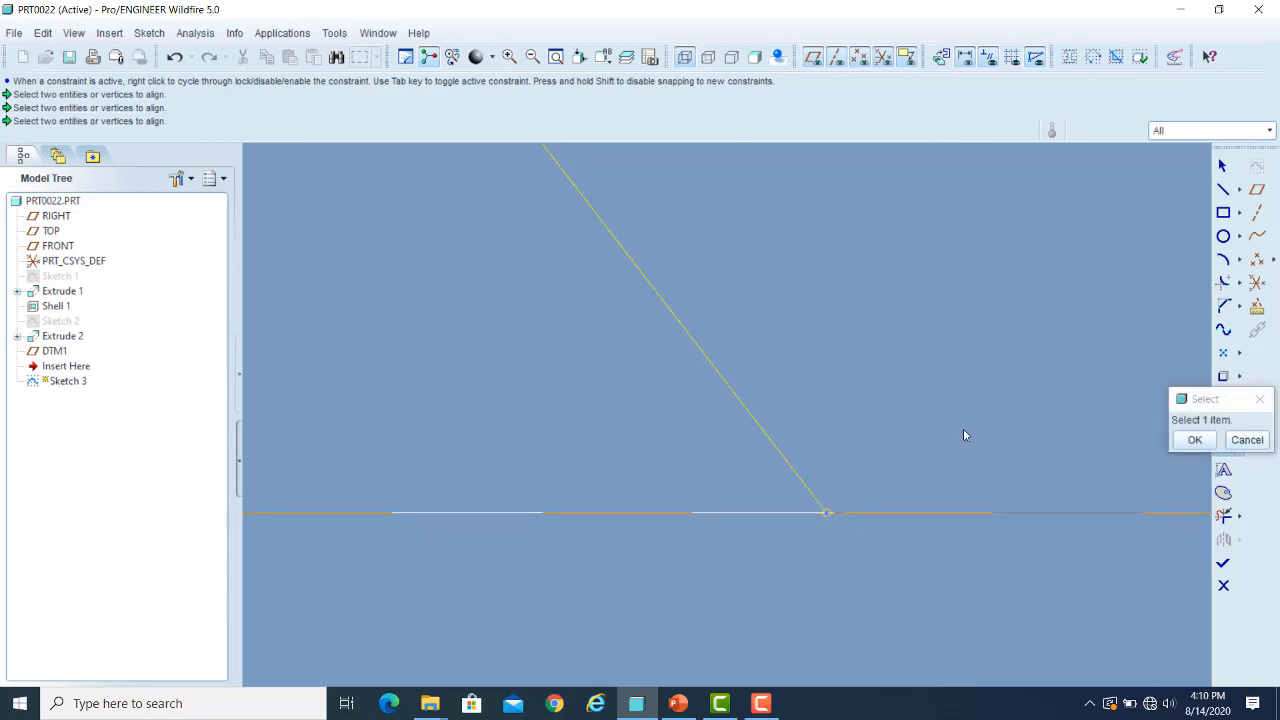
Step: End the constraint command and display the model shaded in its default orientation
scroll(963, 428, "down", 2)
scroll(927, 344, "up", 5)
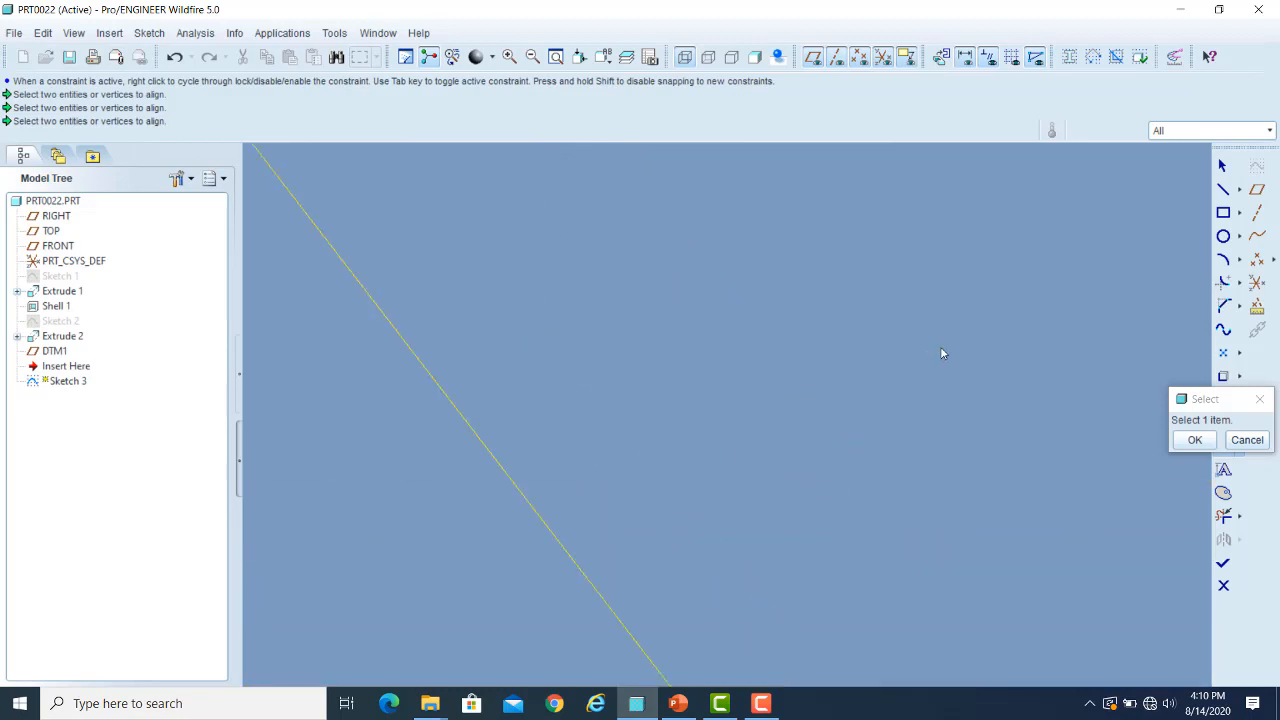
scroll(948, 344, "up", 1)
scroll(948, 344, "down", 2)
scroll(730, 415, "up", 3)
scroll(840, 389, "down", 2)
scroll(846, 388, "down", 4)
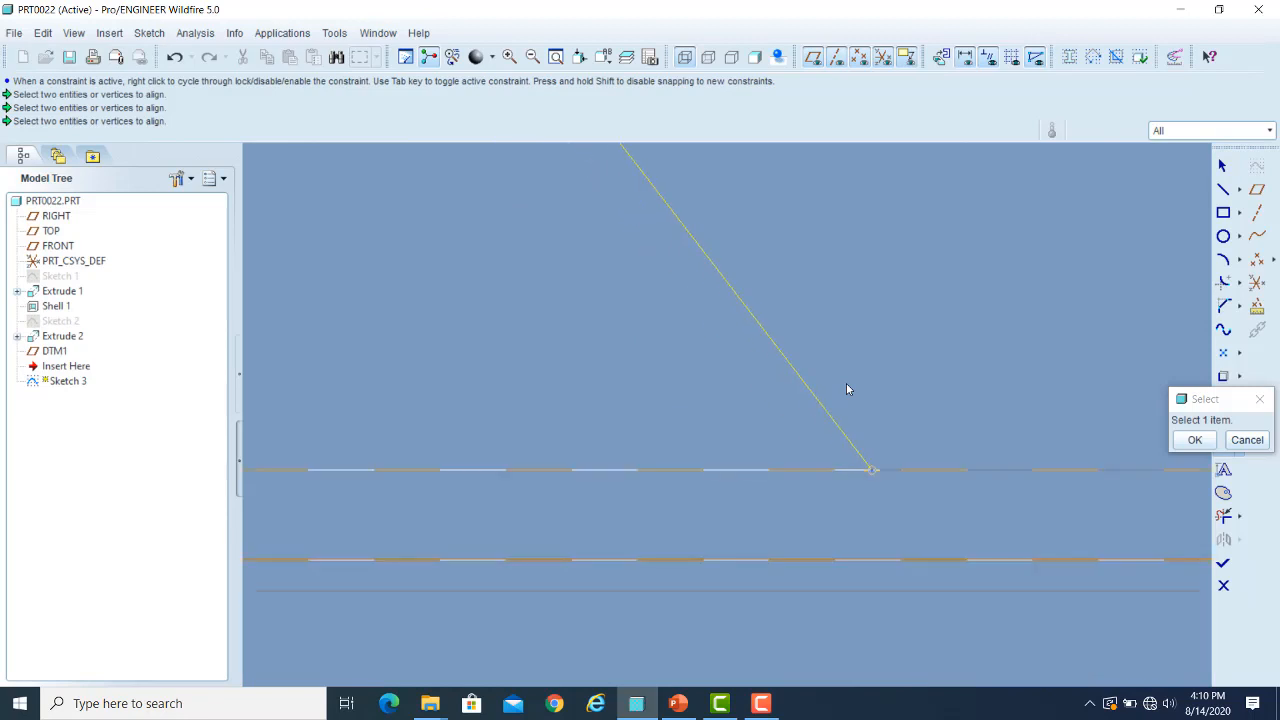
left_click(556, 57)
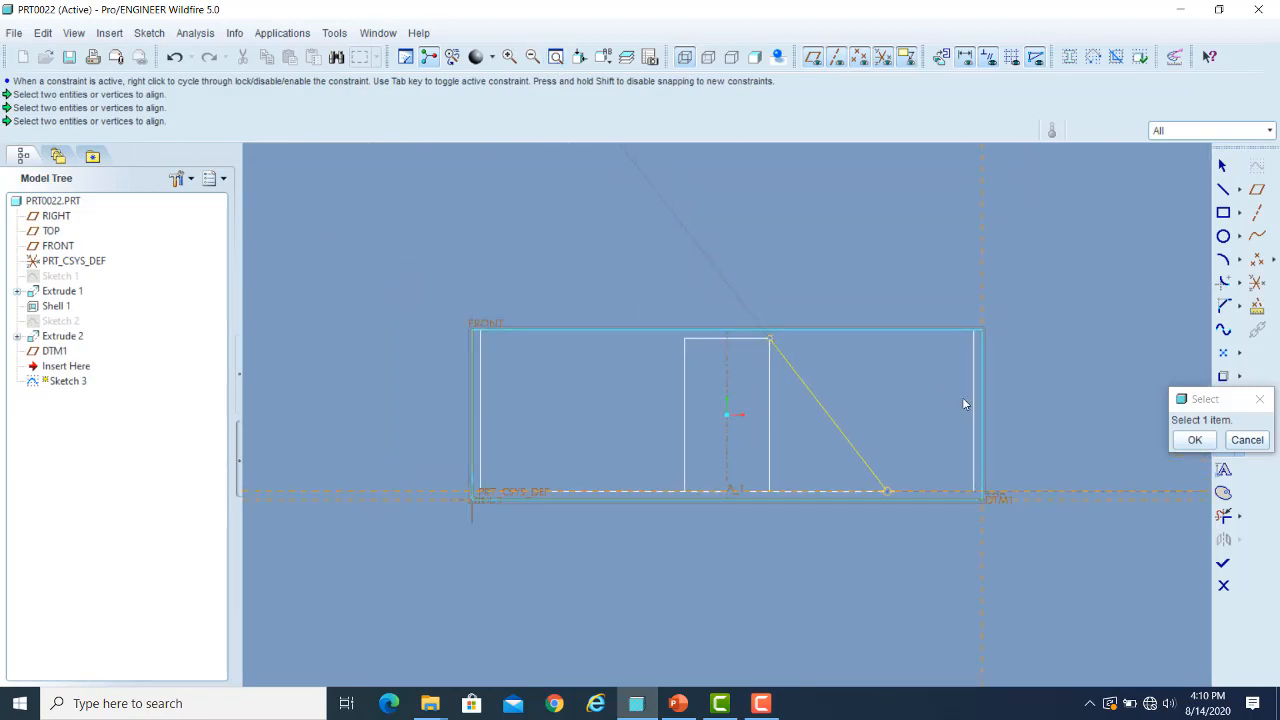
left_click(1195, 442)
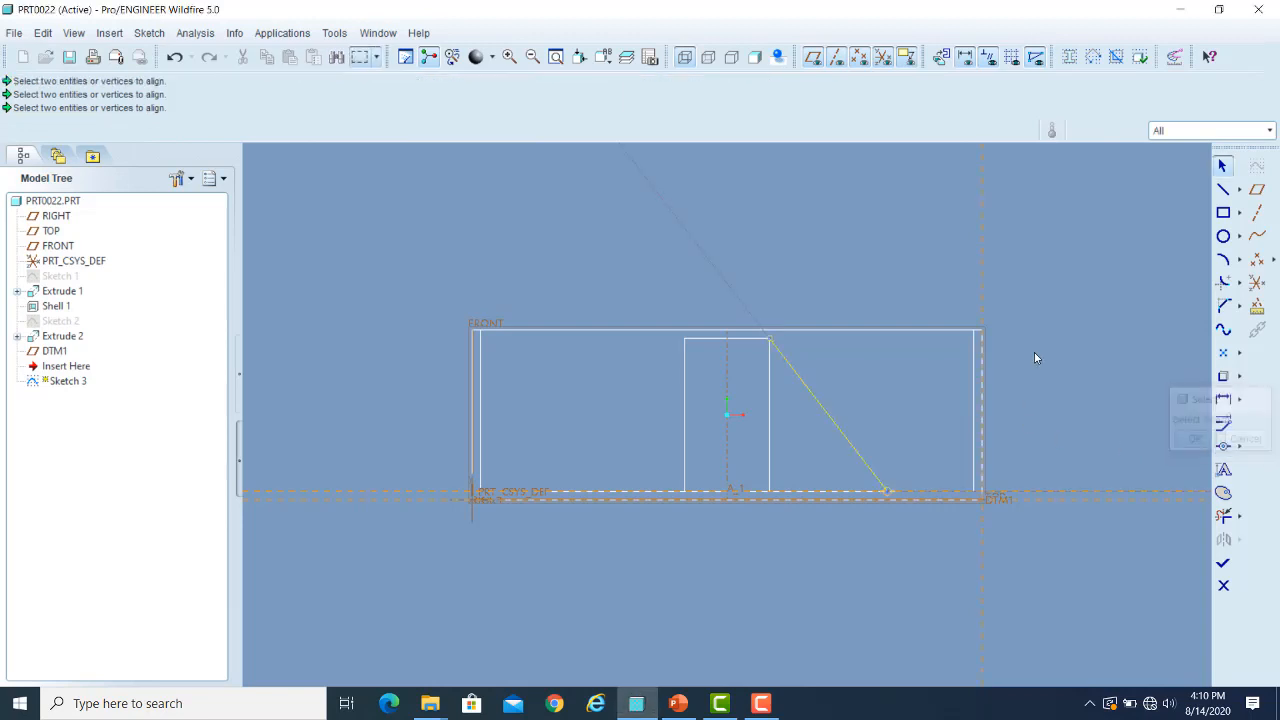
key("ctrl+d")
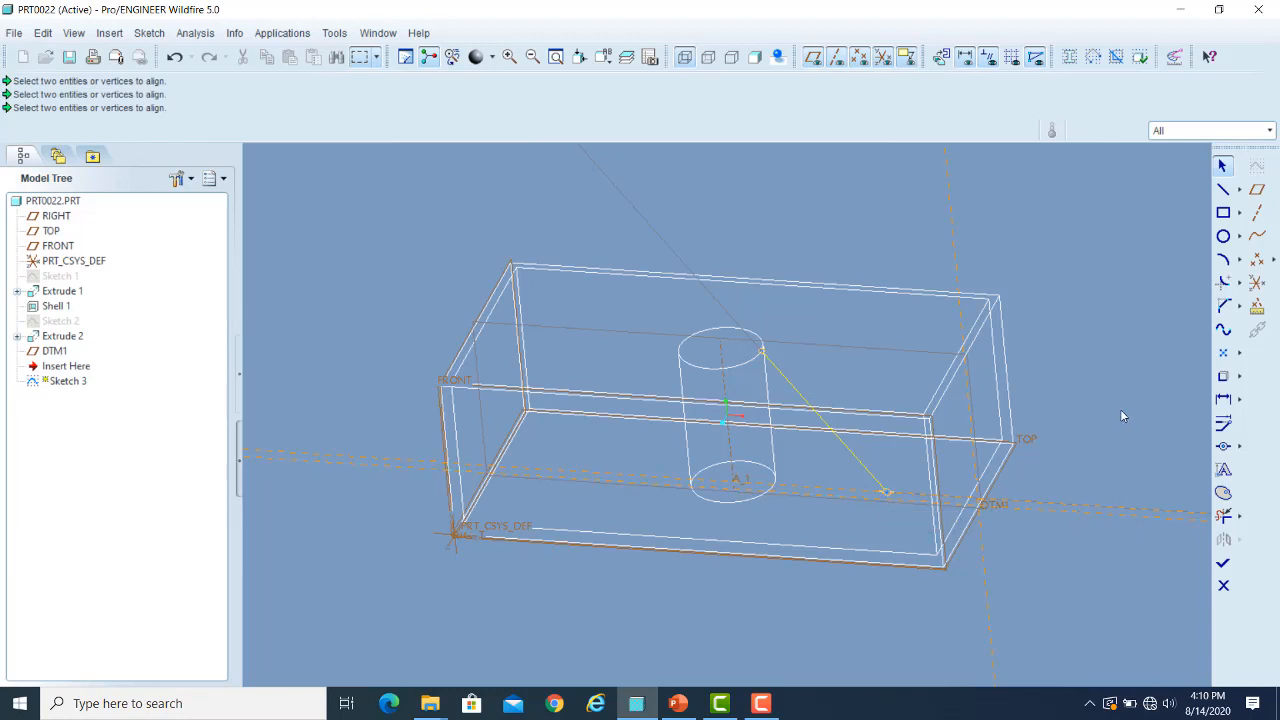
left_click(757, 58)
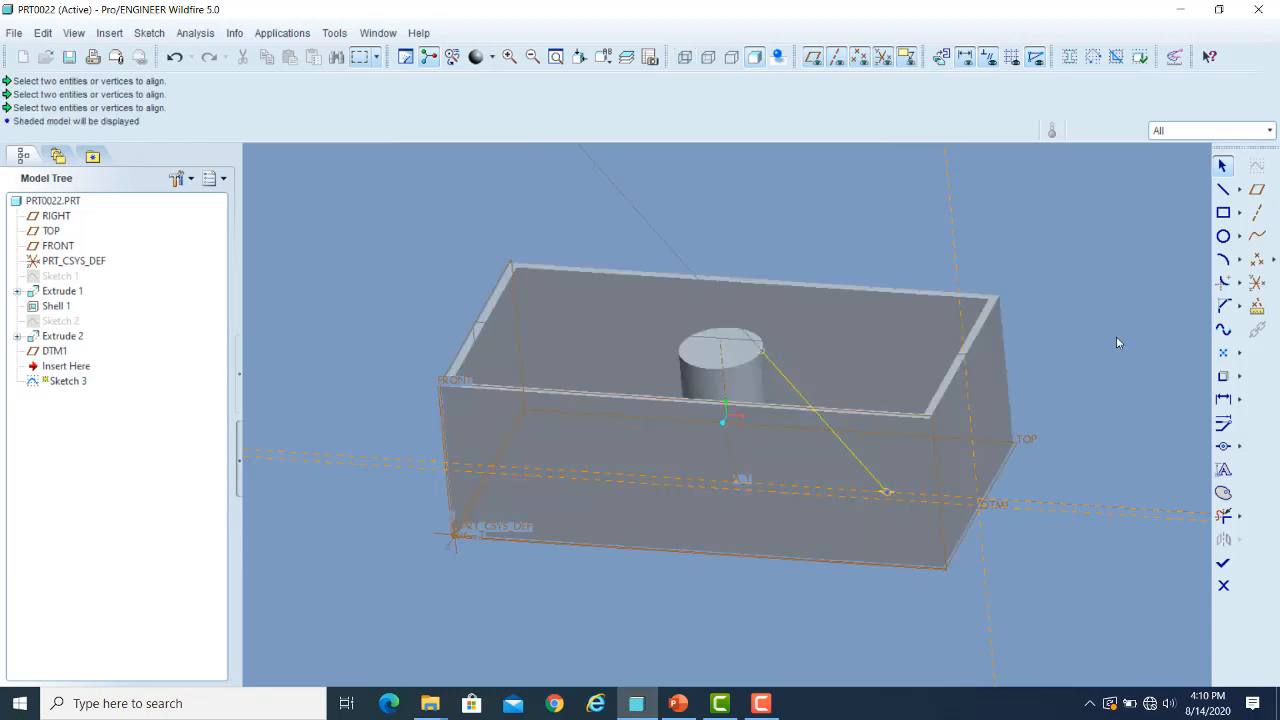
Step: Finish the sketch containing the sloping rib profile line
middle_click_drag(1118, 343, 1107, 381)
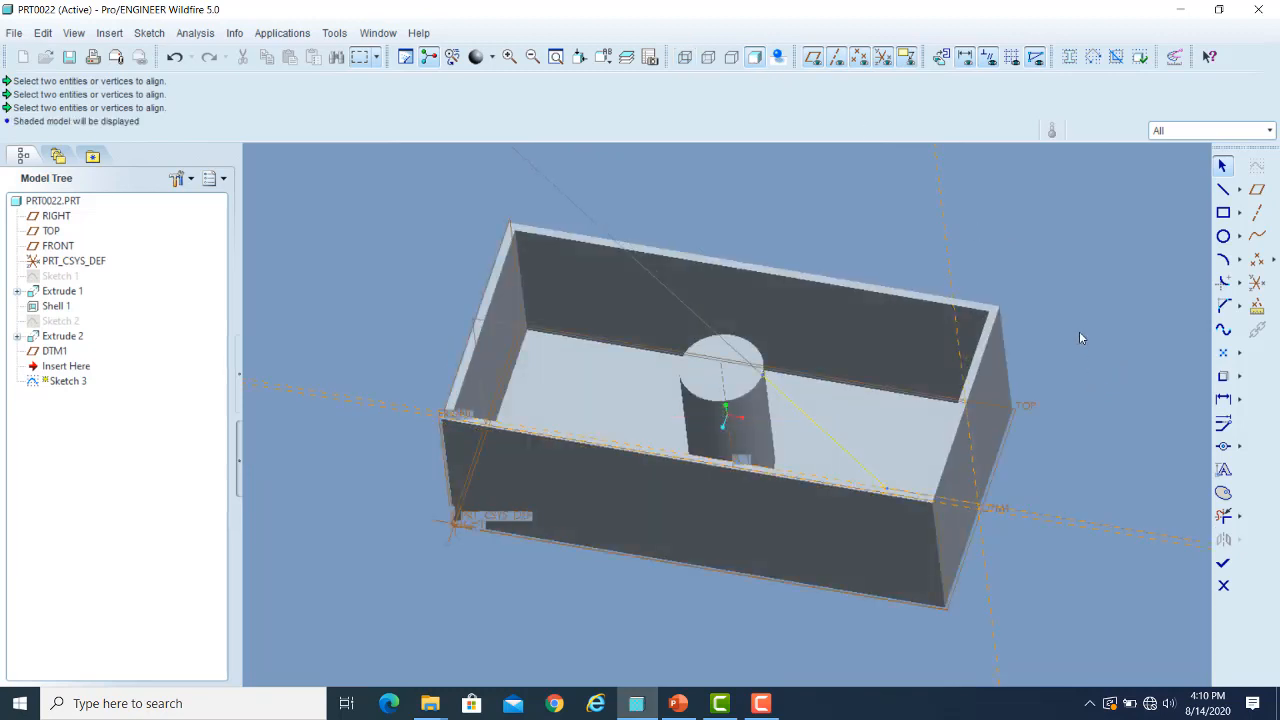
left_click(1222, 563)
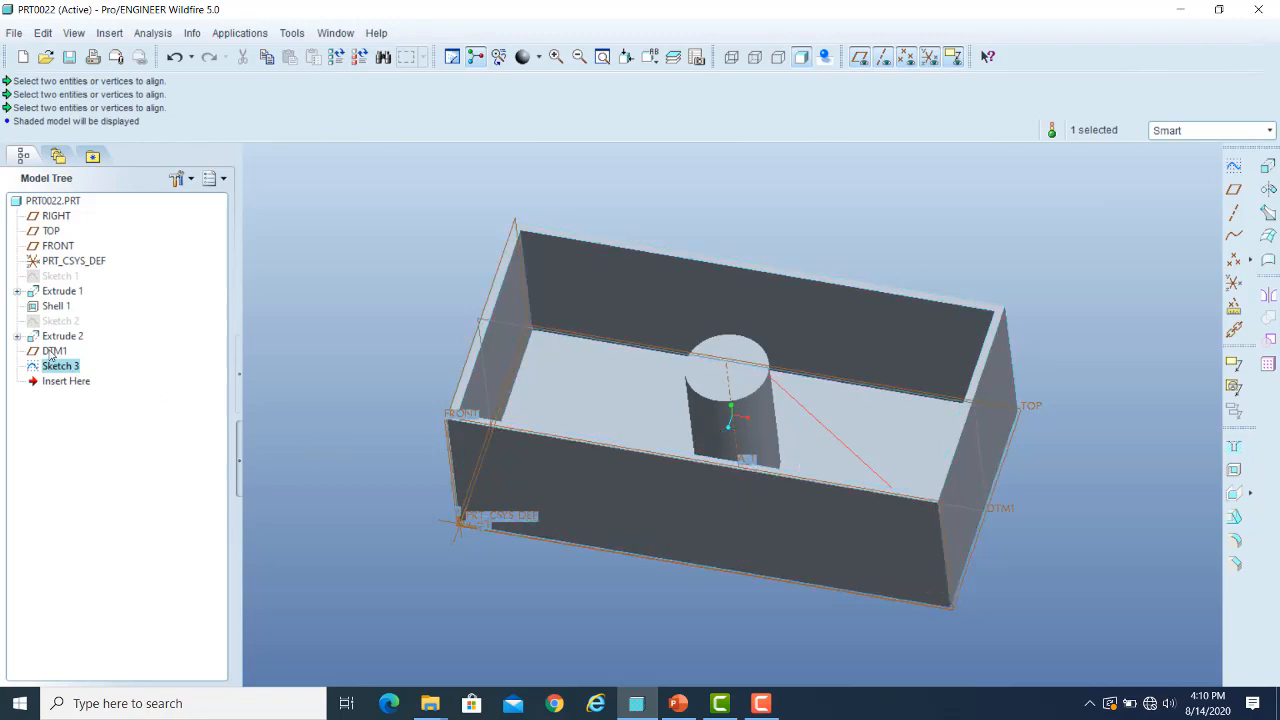
Step: Redefine the shell feature to also remove the long side face nearest the viewer, leaving the box open at the front
right_click(51, 312)
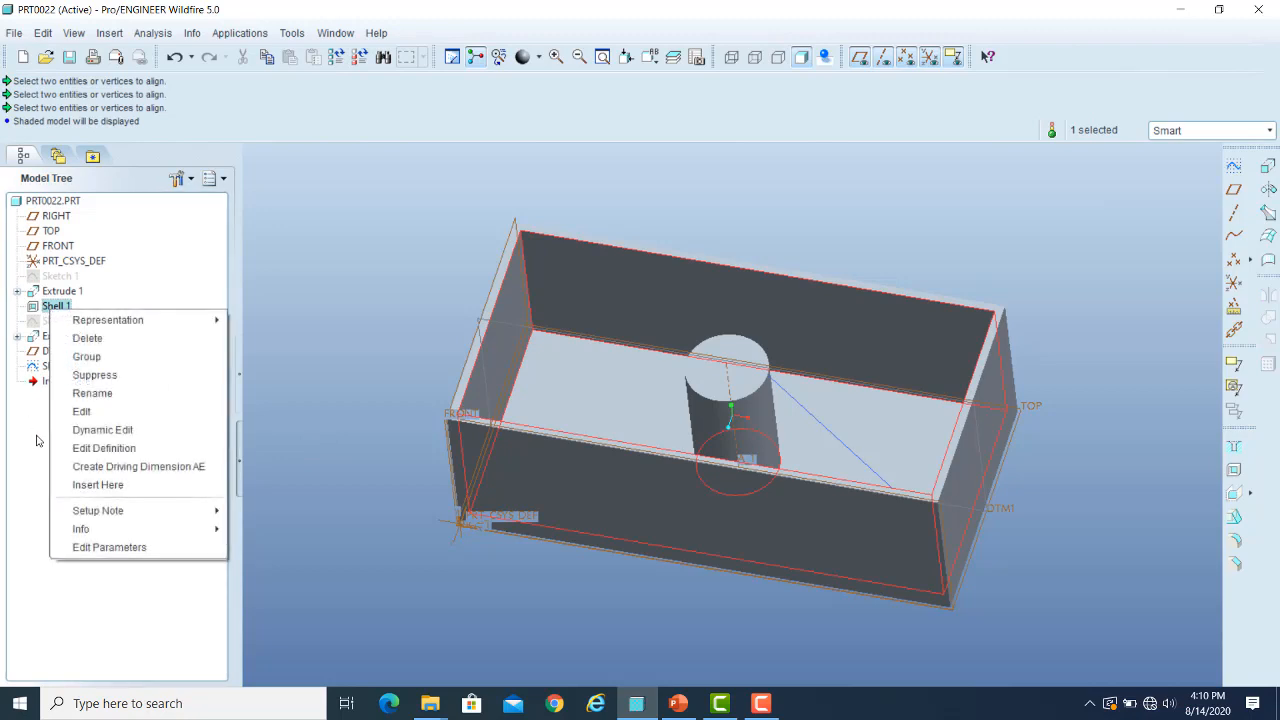
left_click(110, 448)
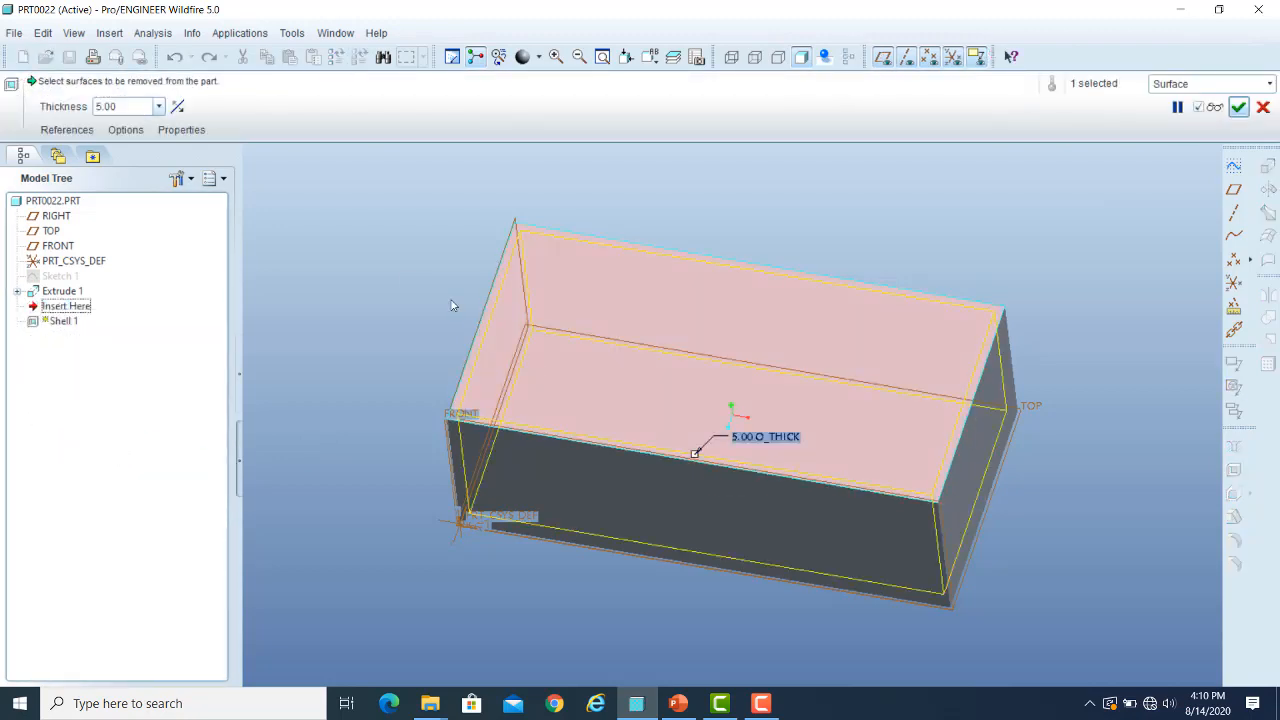
left_click(94, 131)
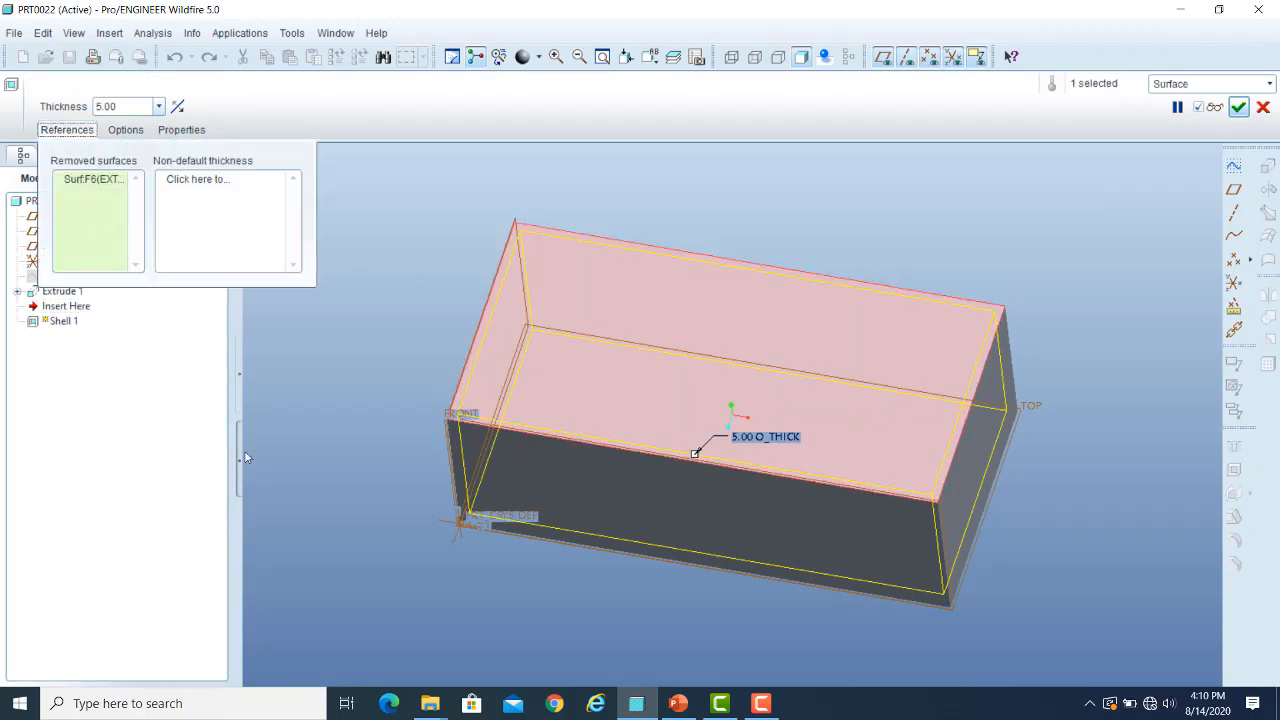
left_click(791, 522, "ctrl")
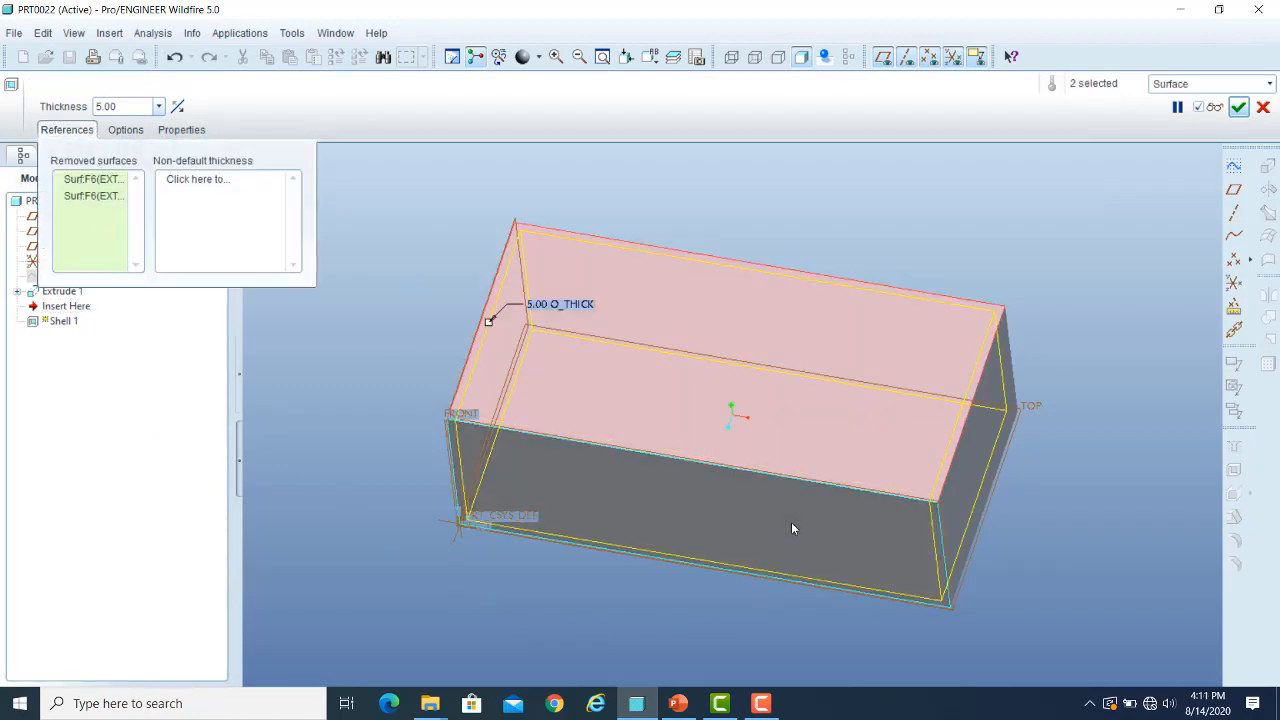
left_click(1215, 109)
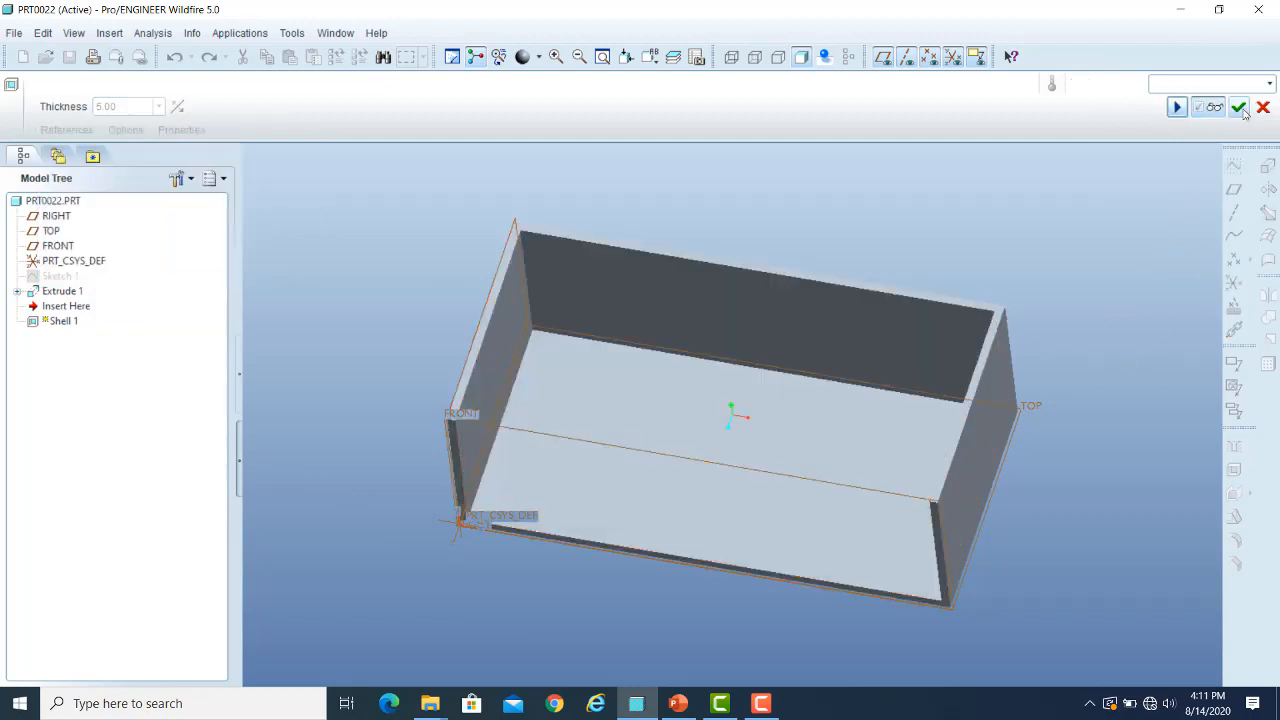
left_click(1218, 110)
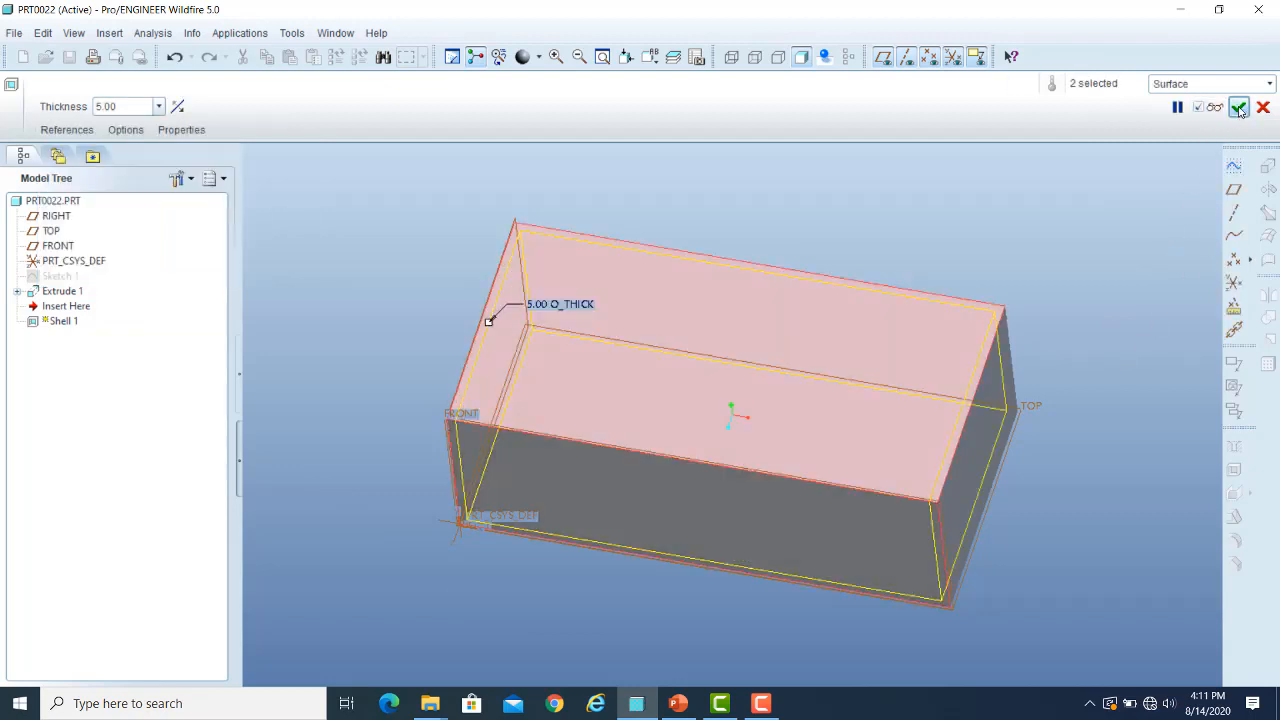
left_click(1238, 107)
scroll(1099, 389, "up", 3)
scroll(1099, 396, "up", 1)
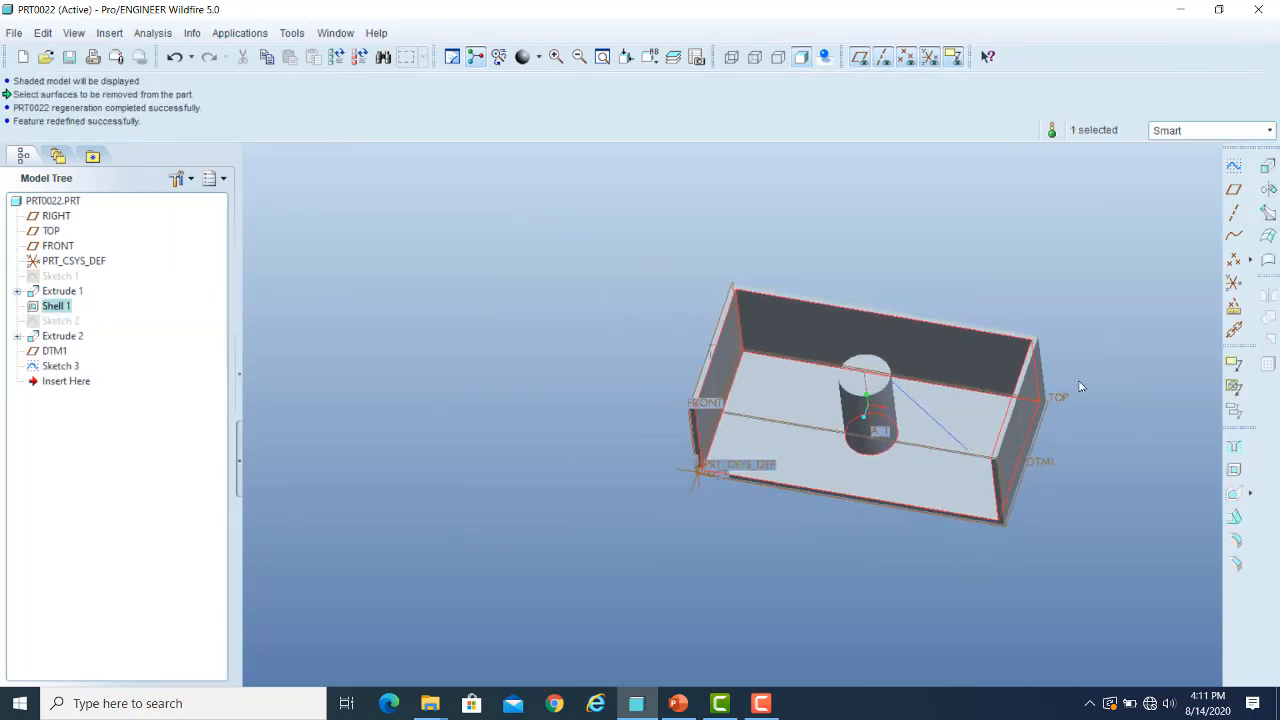
Step: Hide the datum planes and clear the selection, showing the cylinder and sloping line through the open side of the box
left_click(860, 56)
scroll(1096, 379, "down", 5)
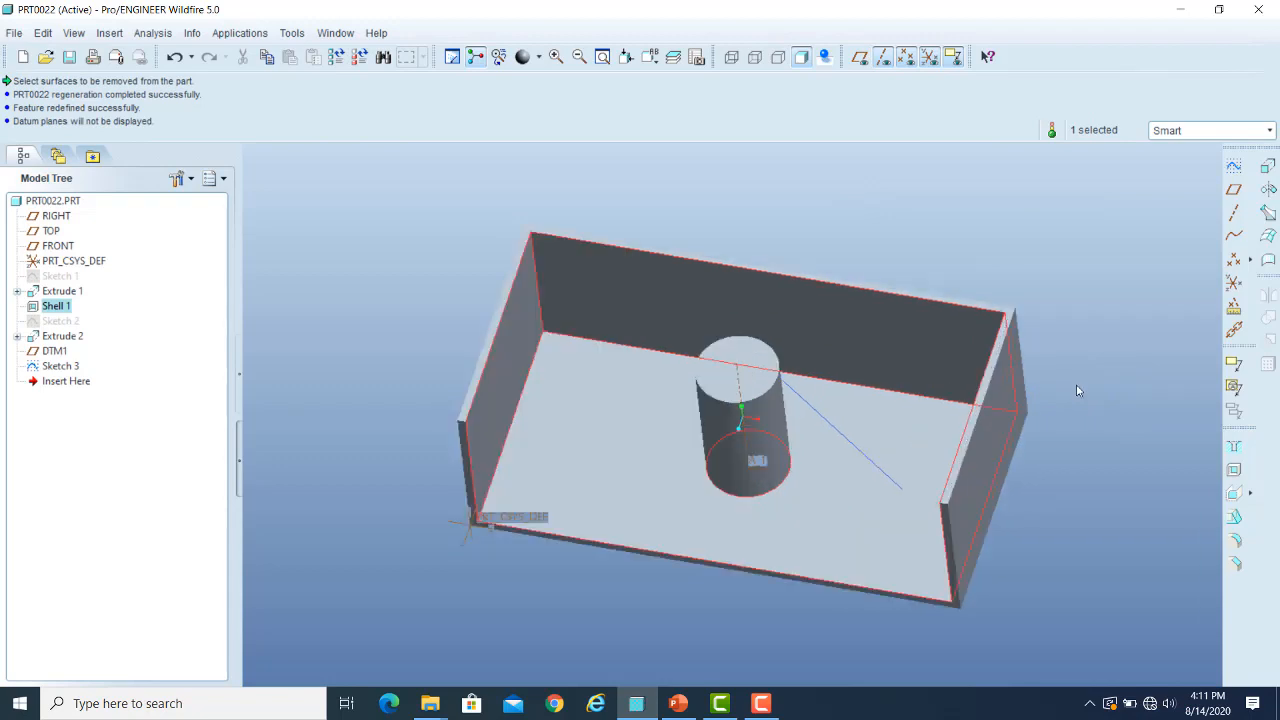
left_click(1065, 463)
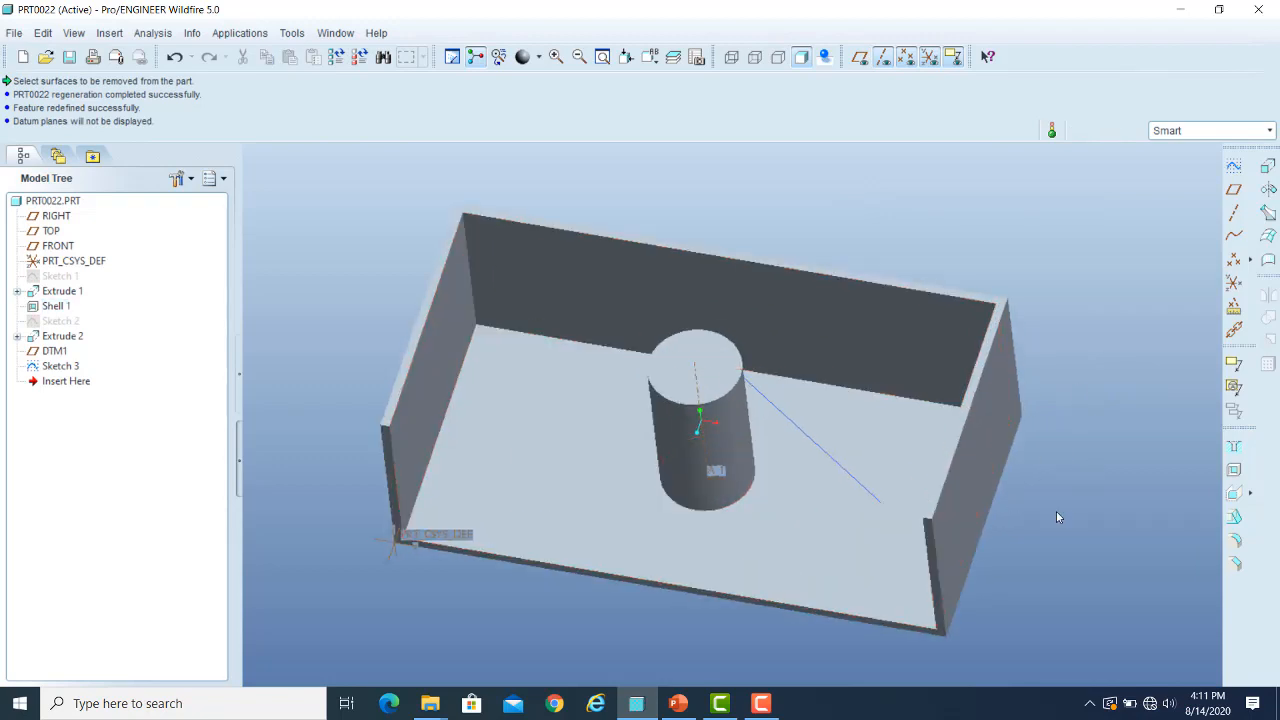
middle_click_drag(1092, 484, 1078, 465)
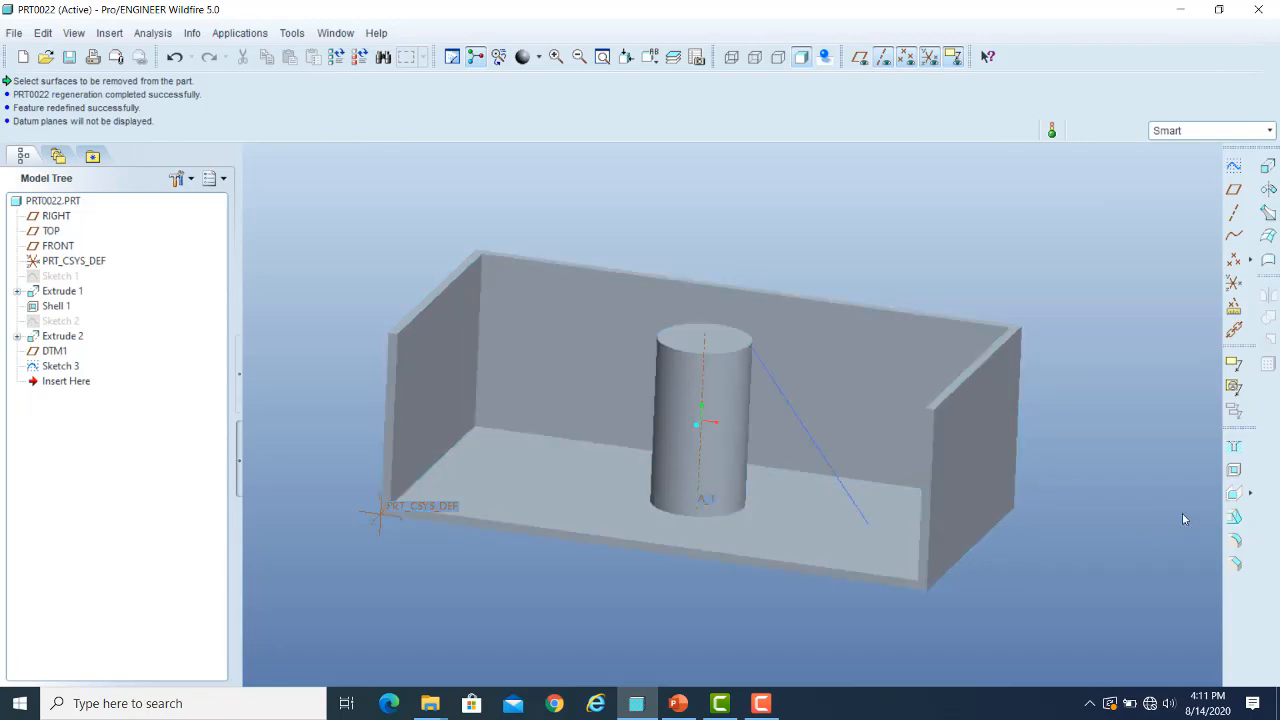
Step: Start a Profile Rib feature using the sloping line sketch as its open profile
left_click(1250, 493)
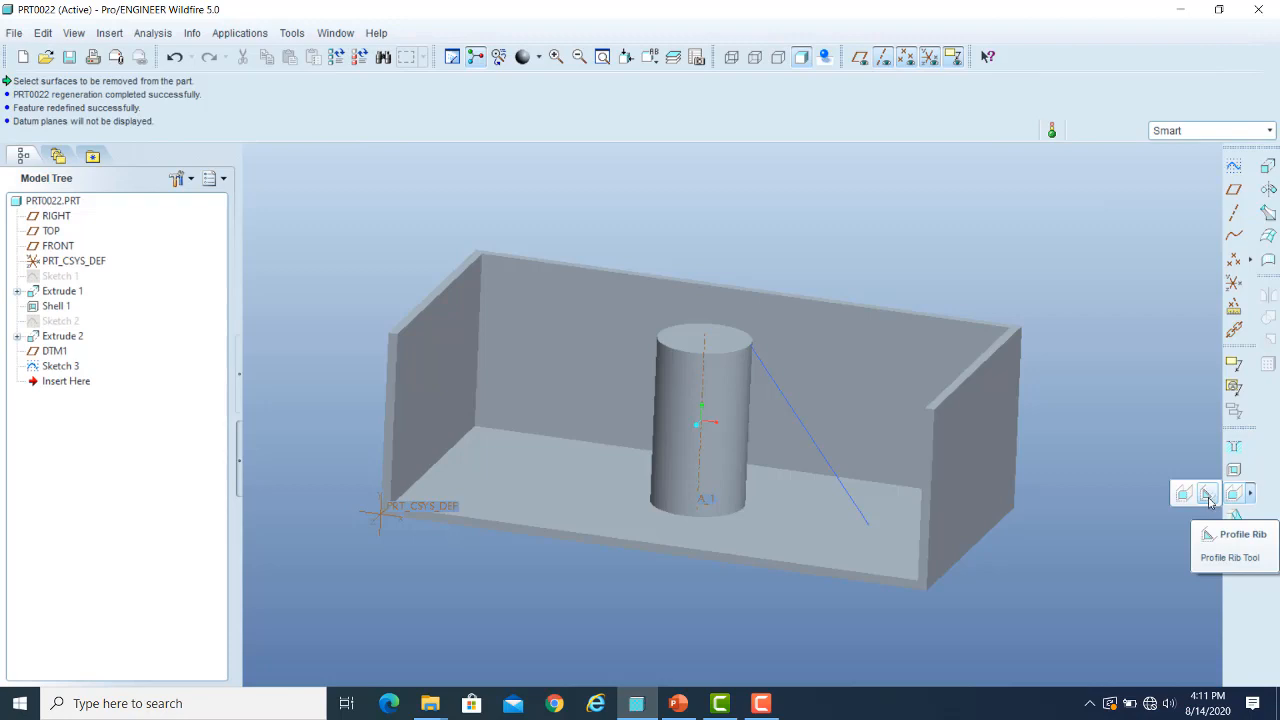
left_click(1207, 495)
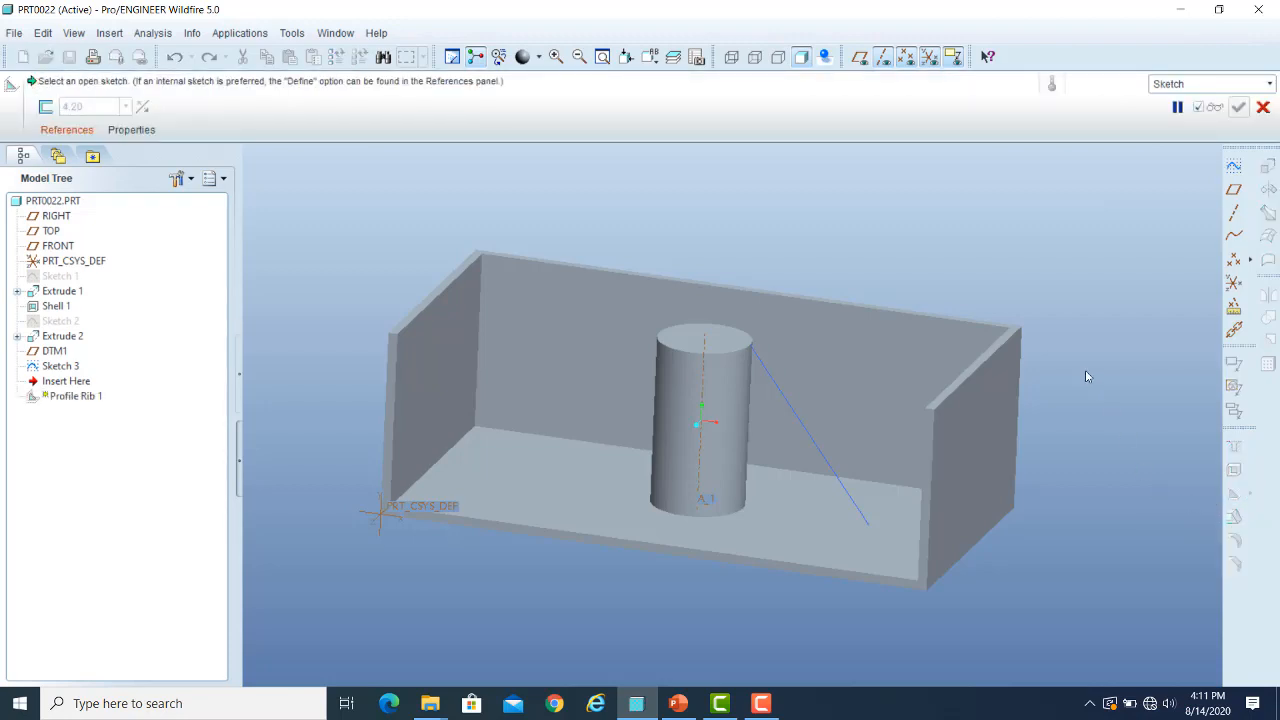
left_click(792, 413)
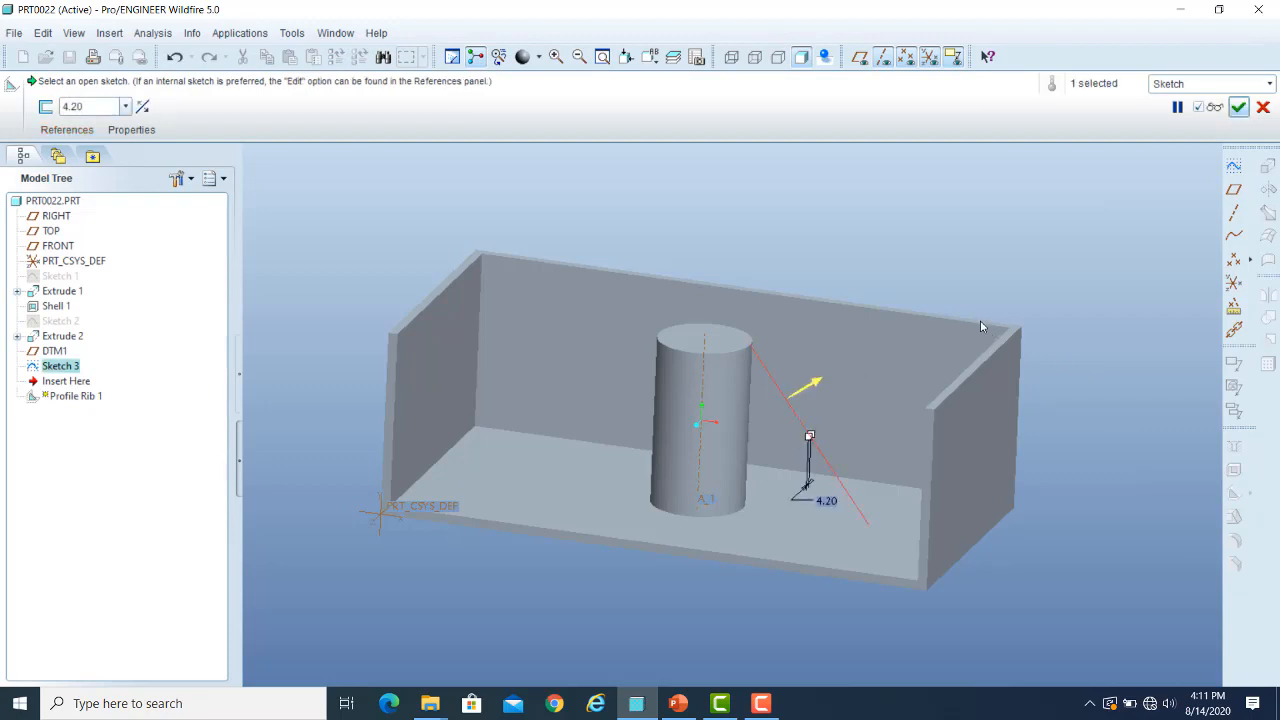
middle_click_drag(1089, 302, 1080, 312)
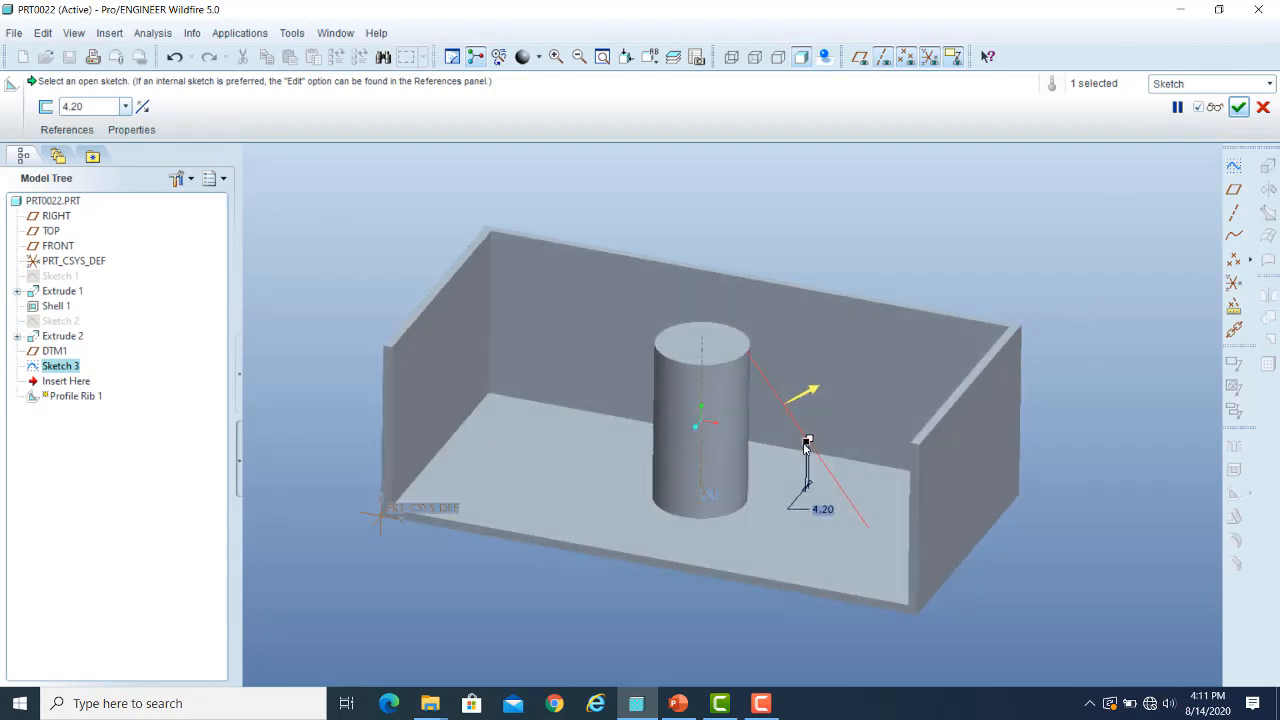
Step: Set the profile rib's thickness to 10
left_click_drag(804, 445, 800, 450)
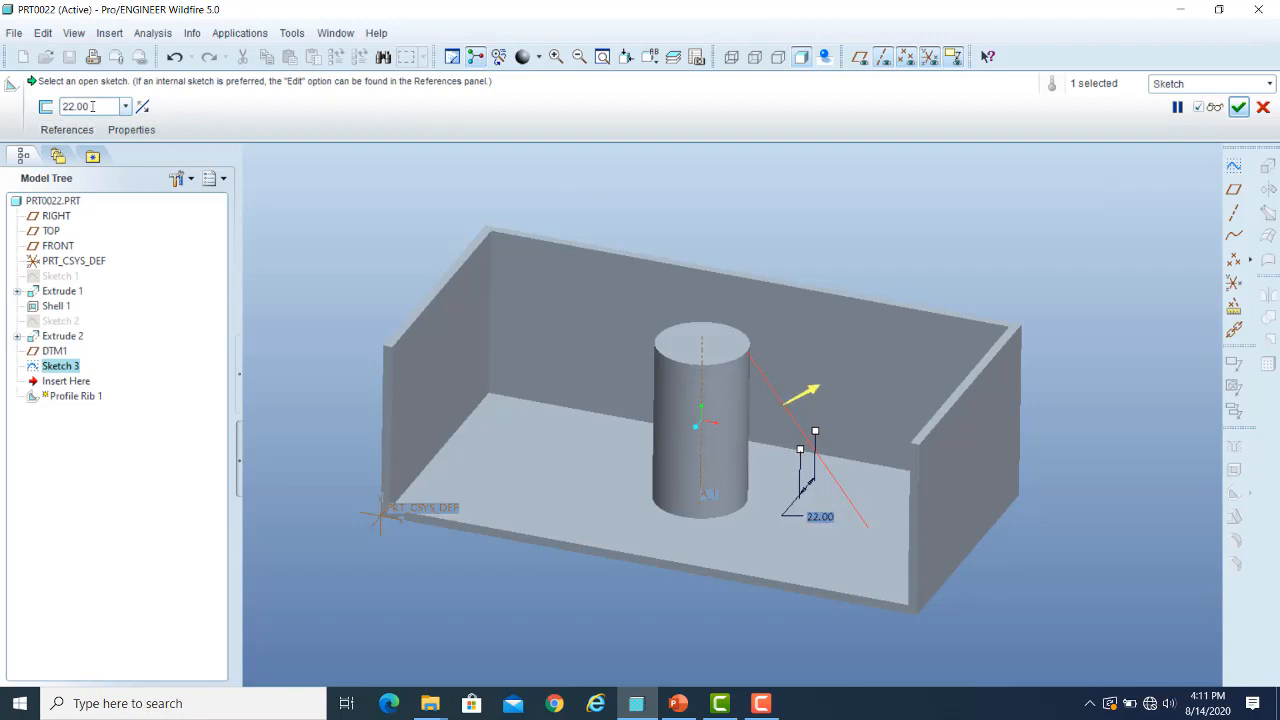
left_click(93, 107)
double_click(93, 107)
type("10")
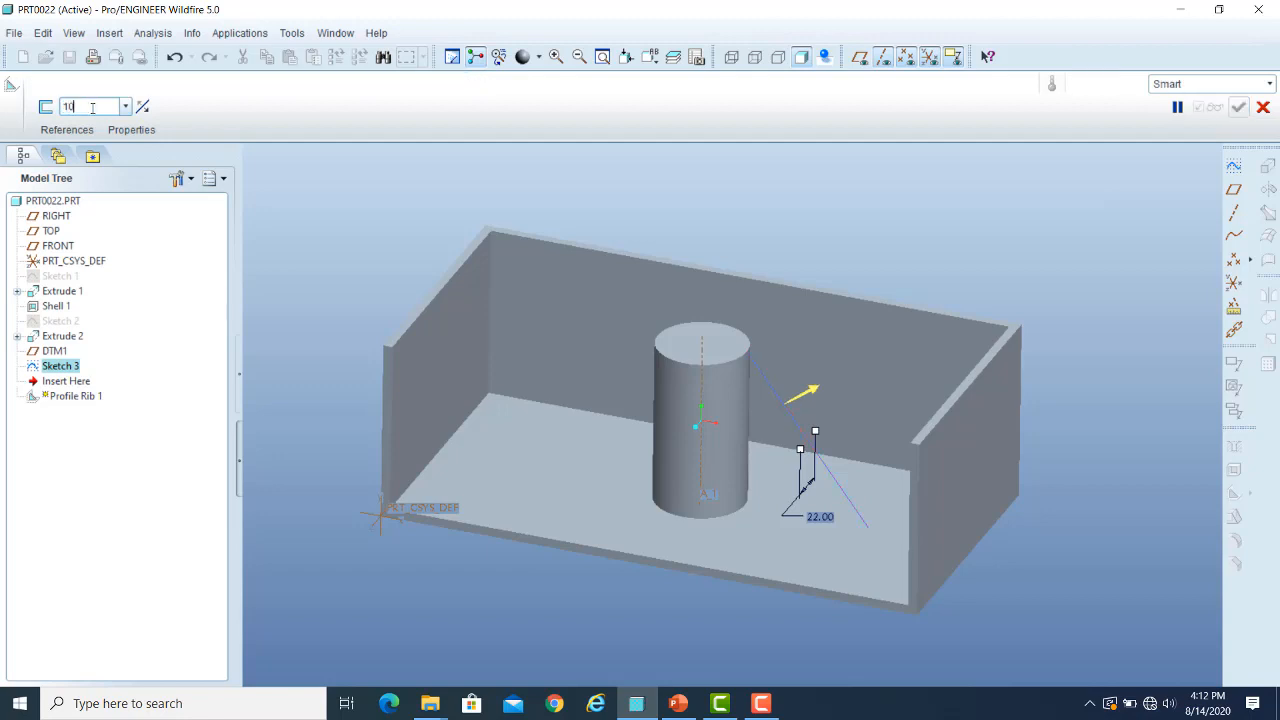
key("Return")
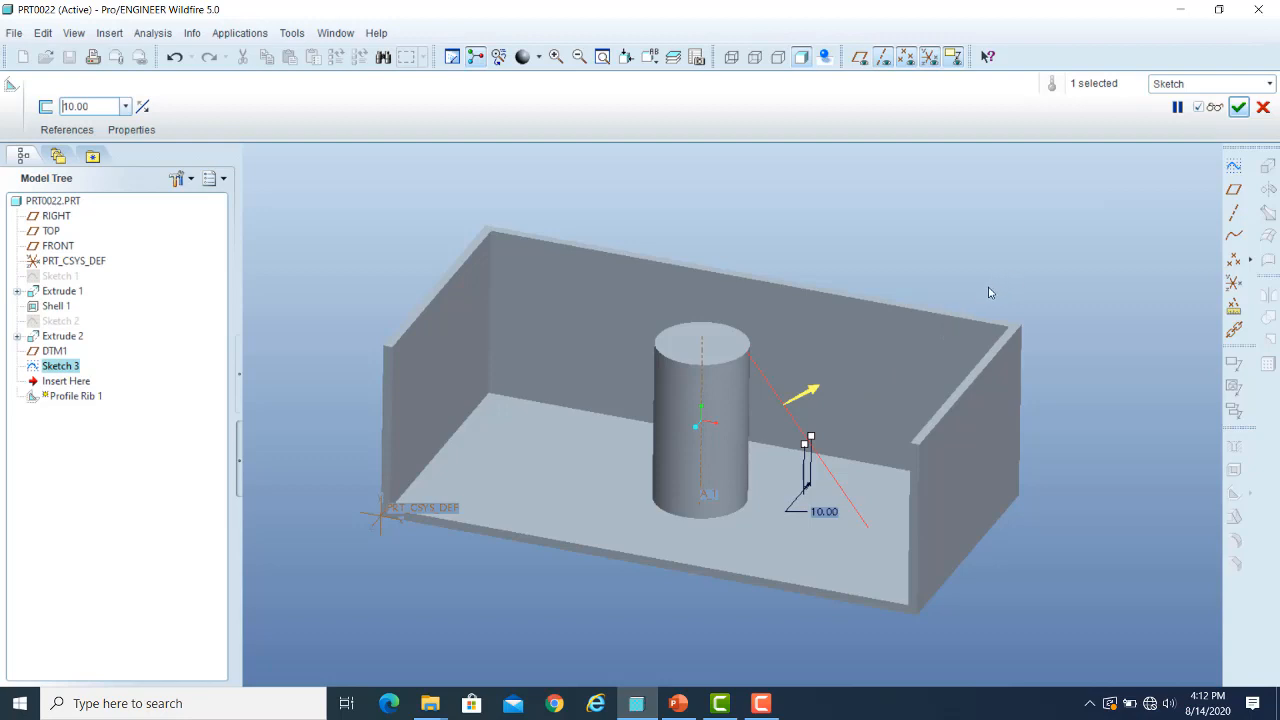
Step: Flip the rib's material direction so it fills the area between the sloping line, the cylinder and the box floor
left_click(813, 394)
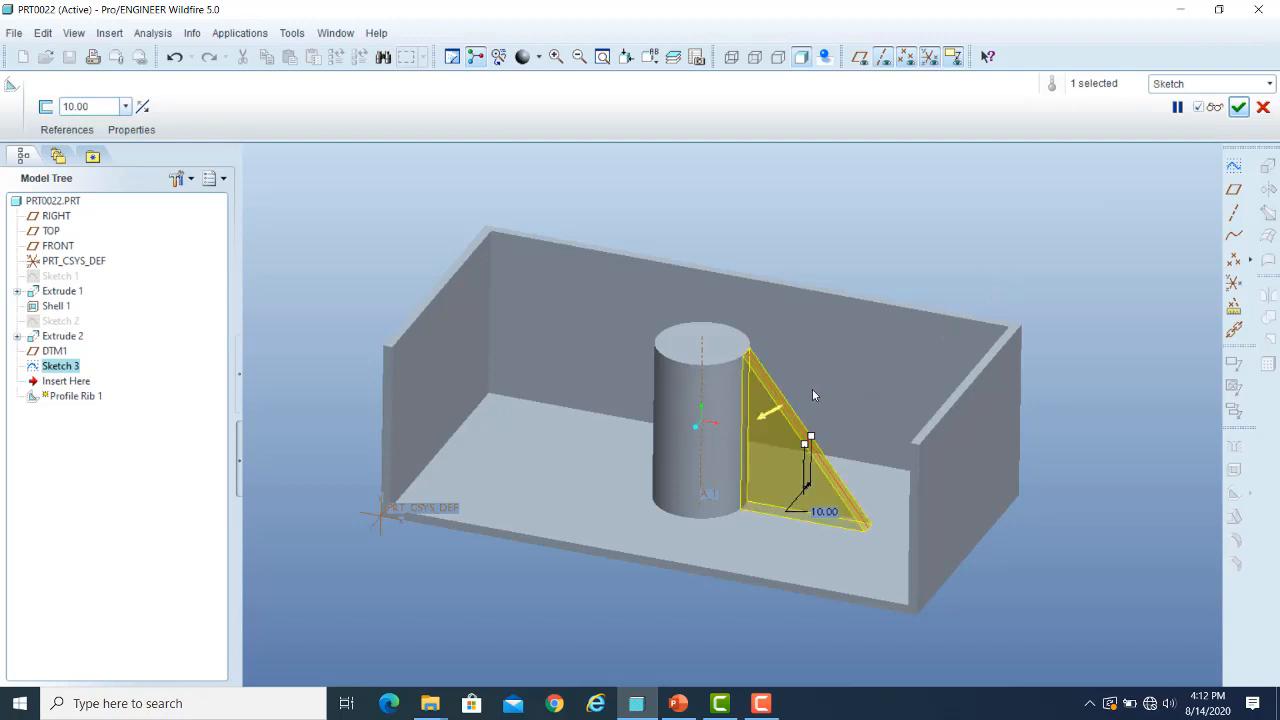
left_click(760, 710)
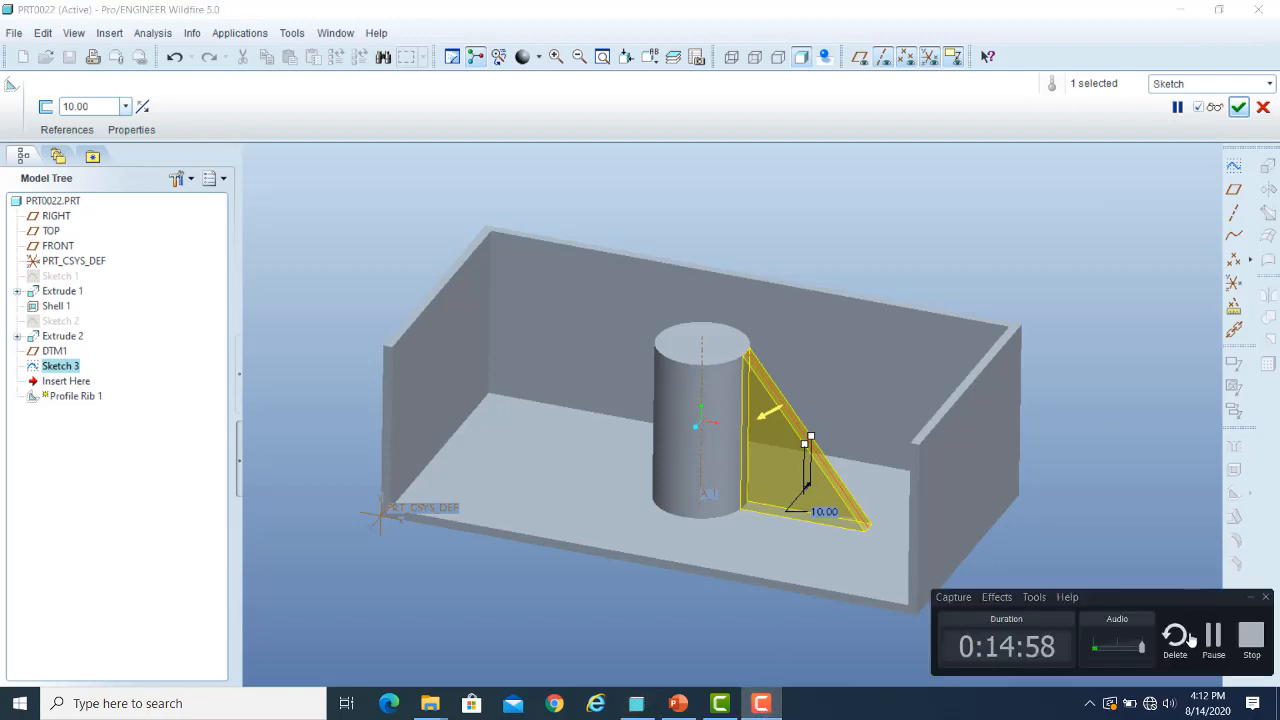
left_click(1213, 636)
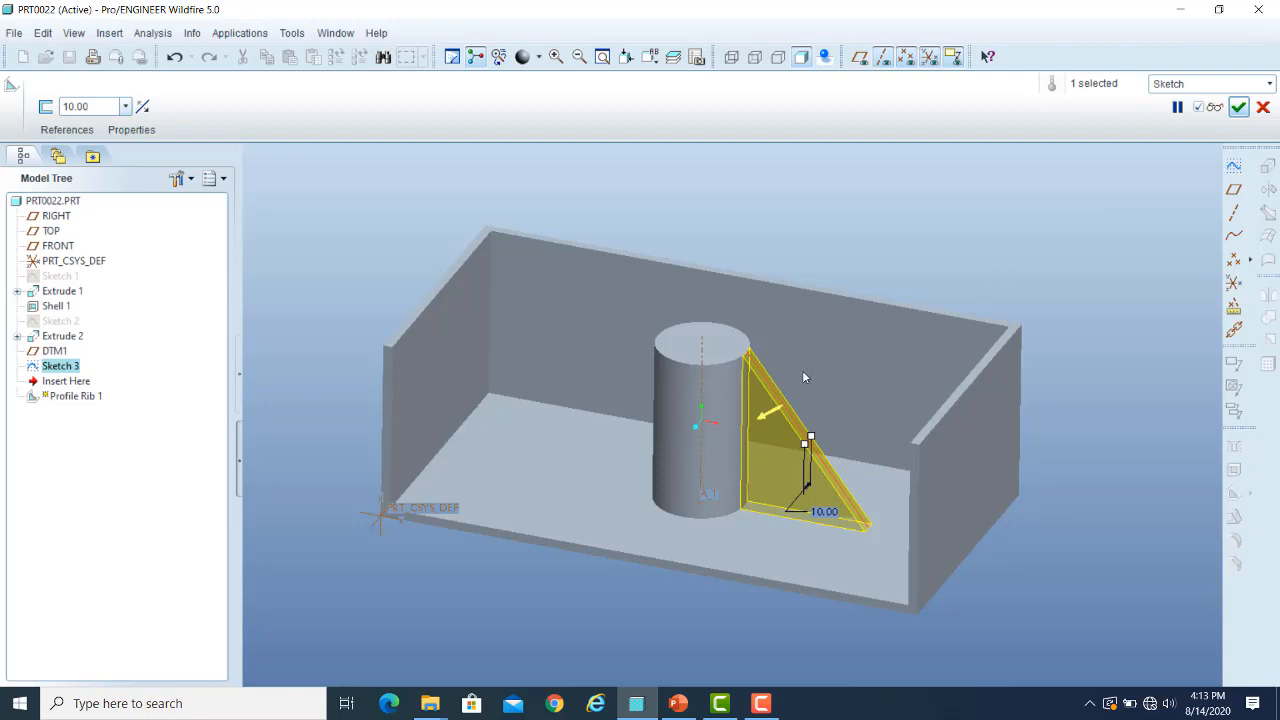
left_click(770, 416)
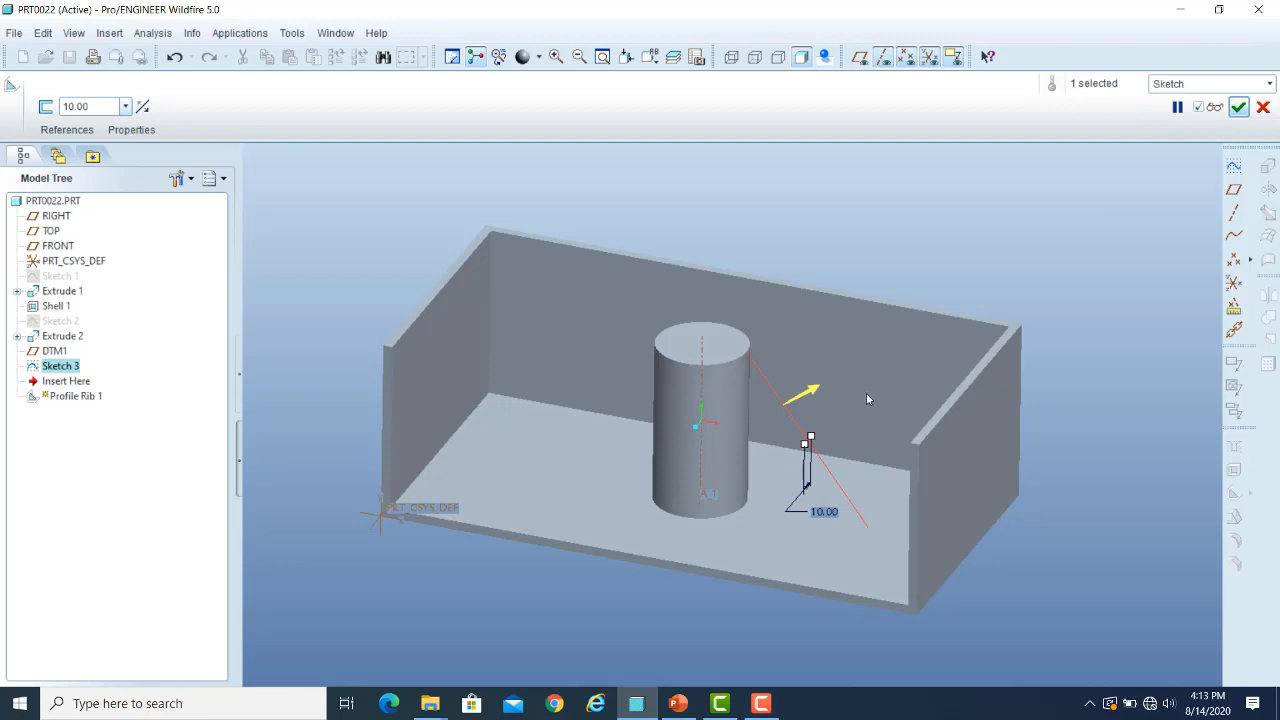
left_click(810, 398)
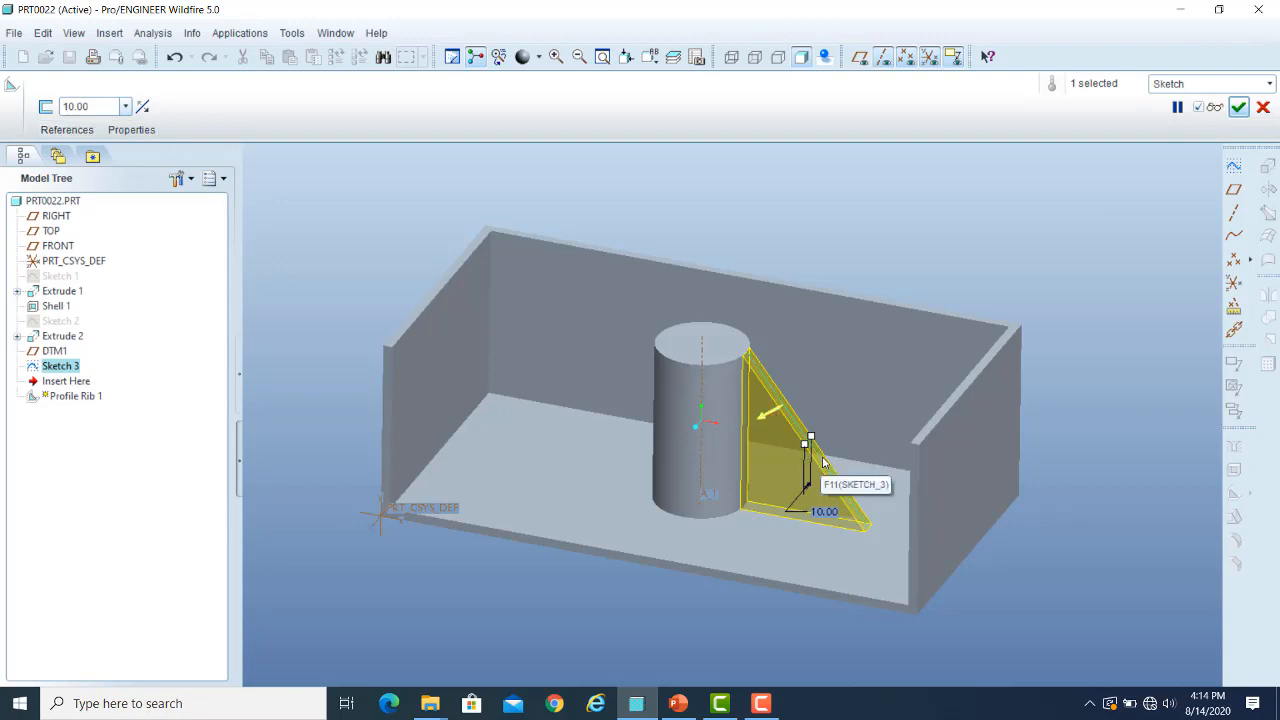
Step: Cycle the rib's thickness option through one side, the other side and back to both sides of the sketch plane
scroll(806, 458, "up", 3)
scroll(800, 437, "up", 1)
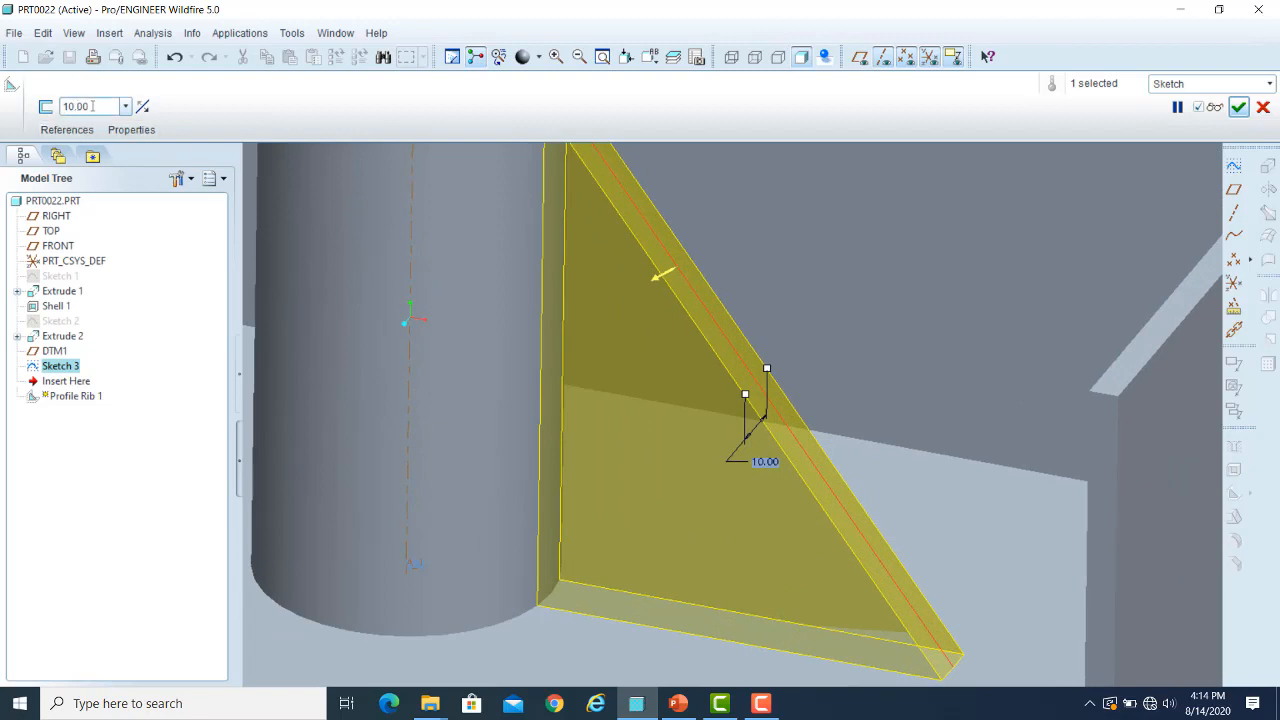
left_click(731, 350)
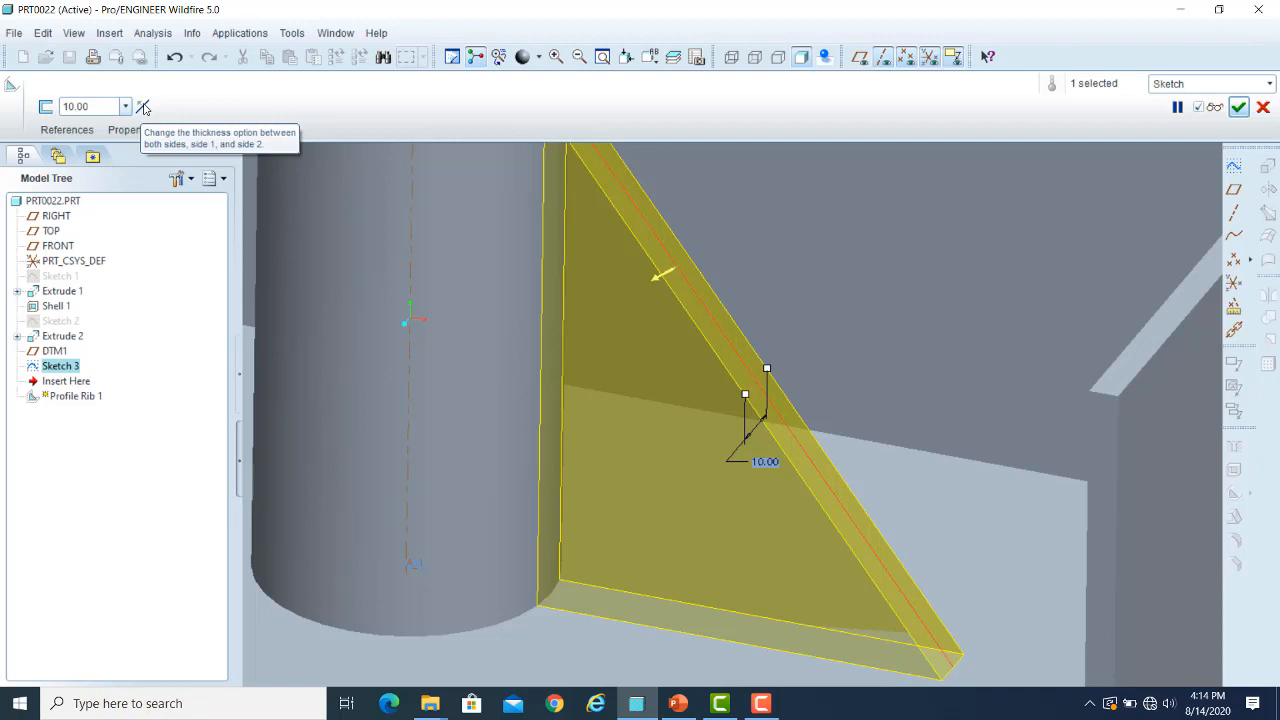
left_click(143, 107)
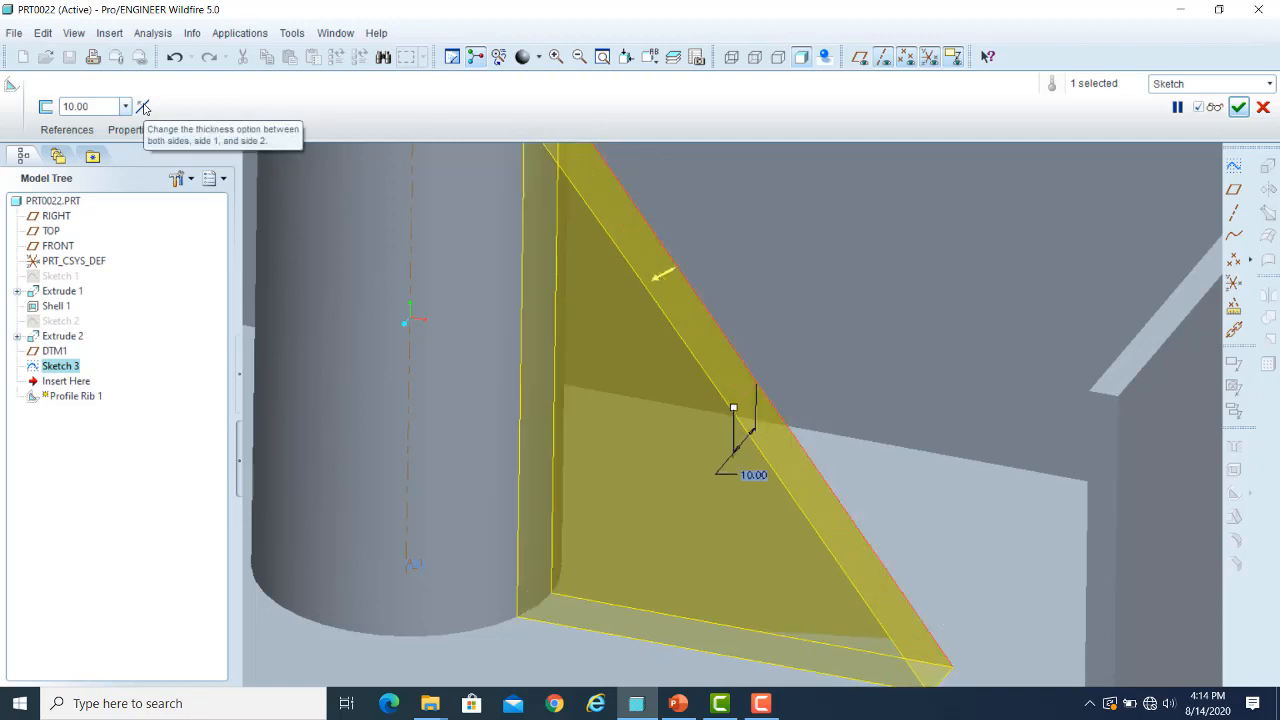
left_click(143, 107)
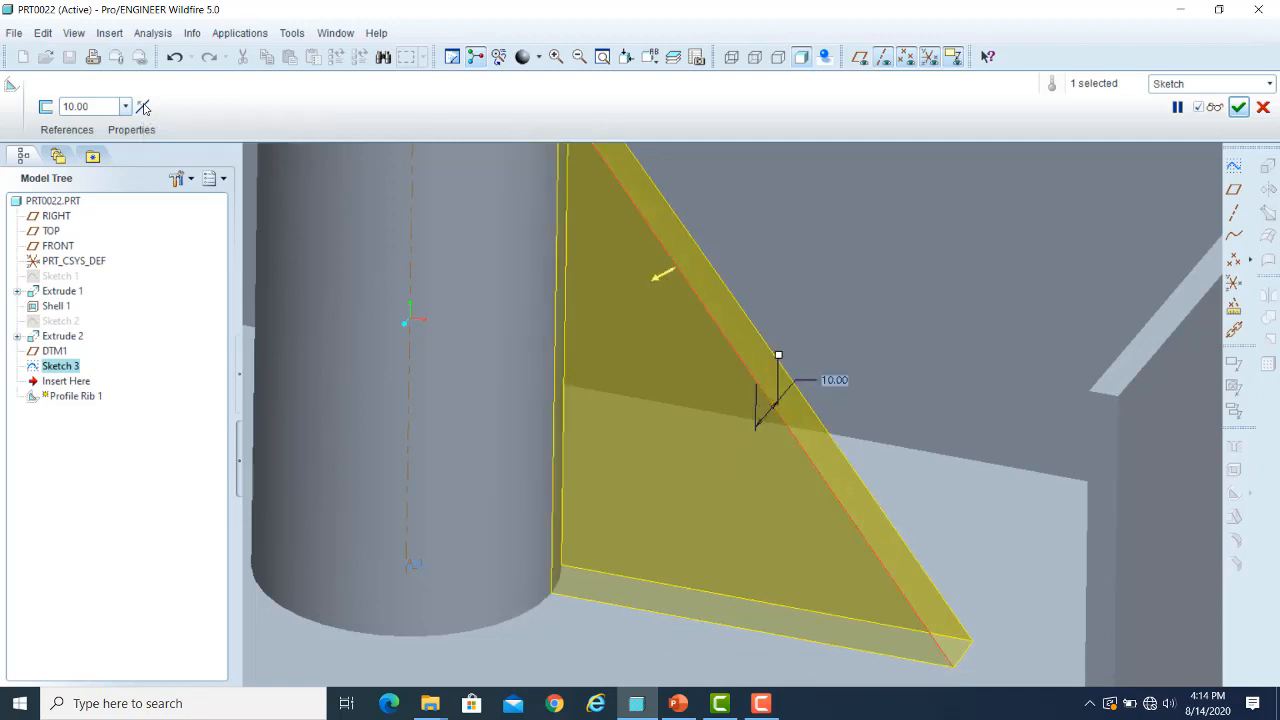
left_click(143, 107)
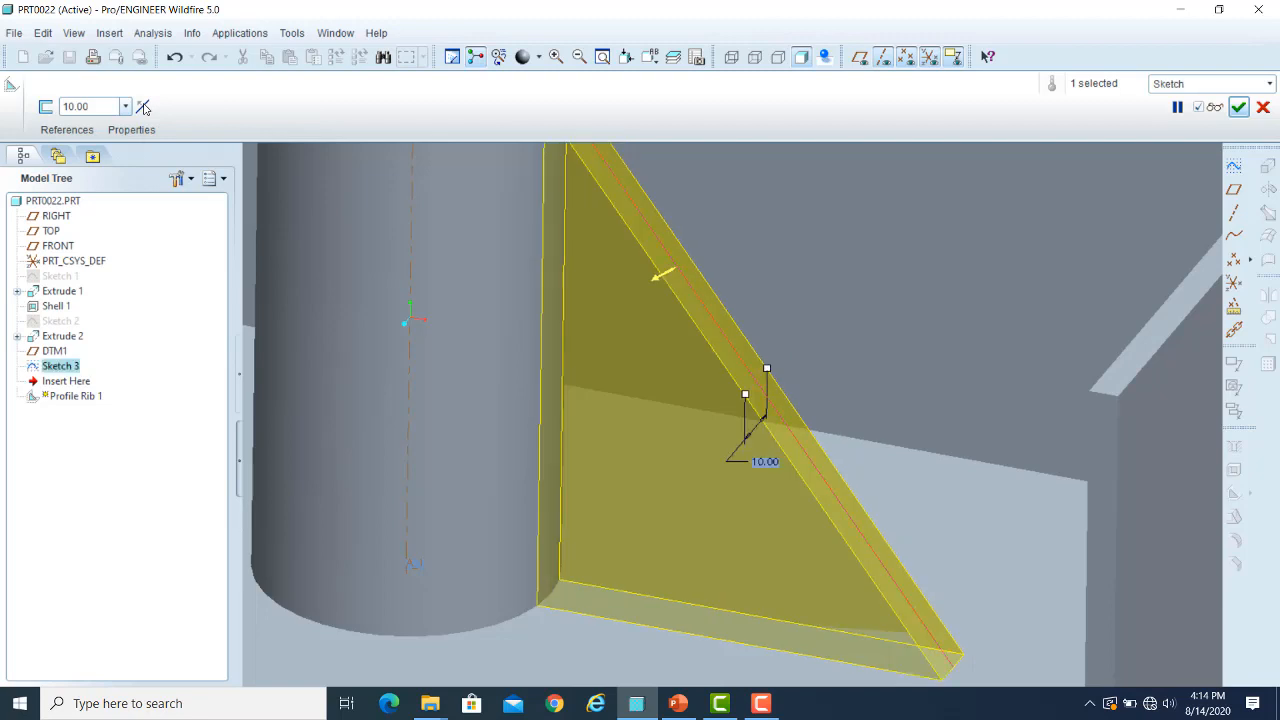
Step: Display the datum planes and examine the rib preview relative to the plane through the cylinder's axis
scroll(832, 338, "down", 4)
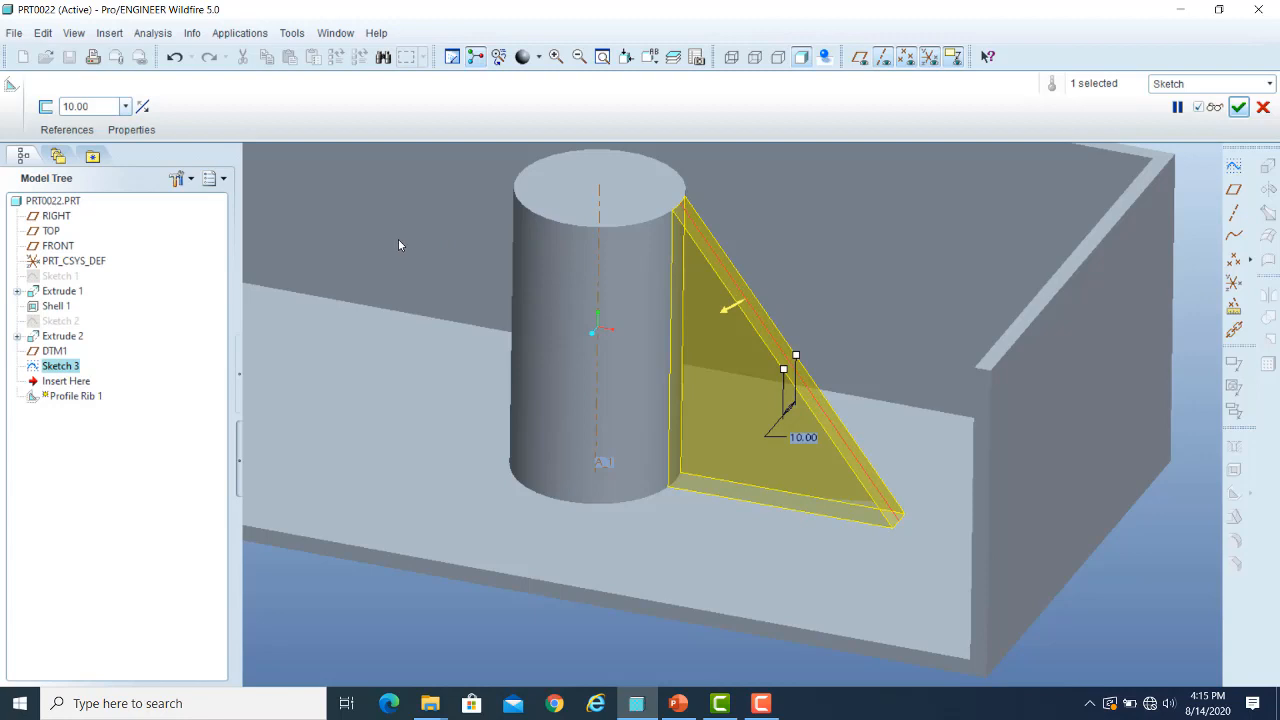
scroll(993, 286, "up", 5)
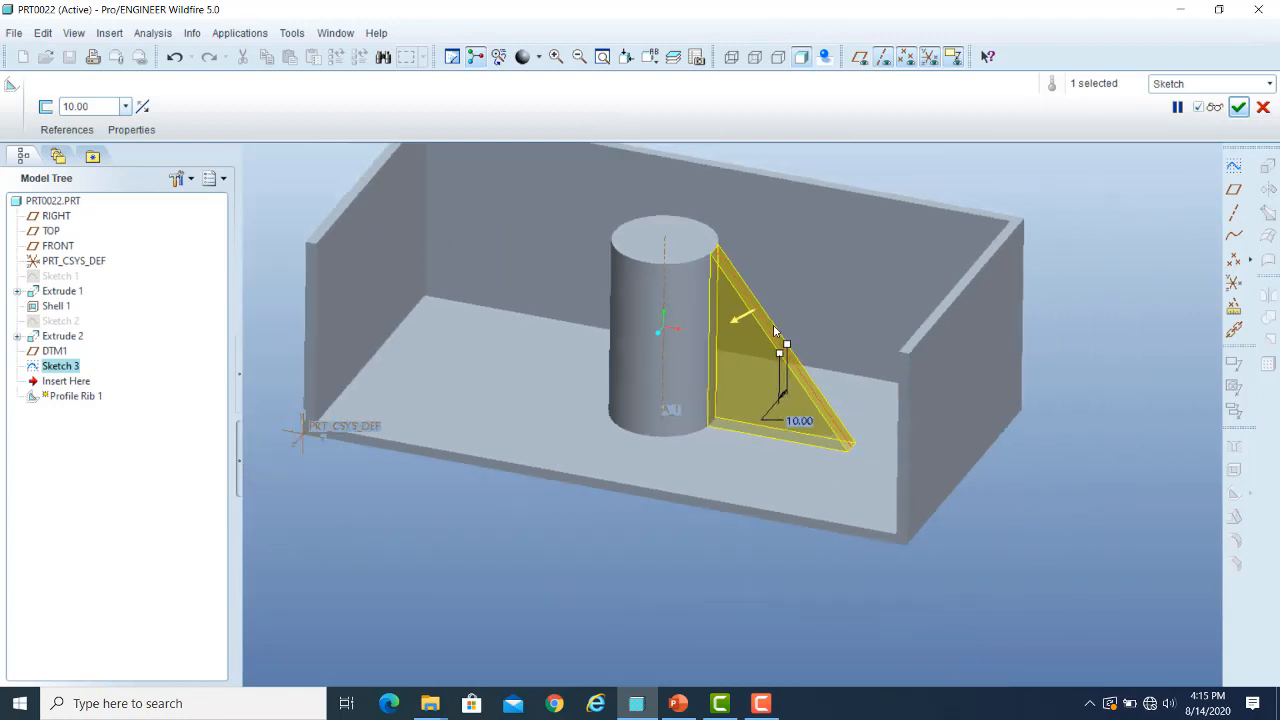
scroll(673, 355, "down", 3)
scroll(673, 355, "down", 4)
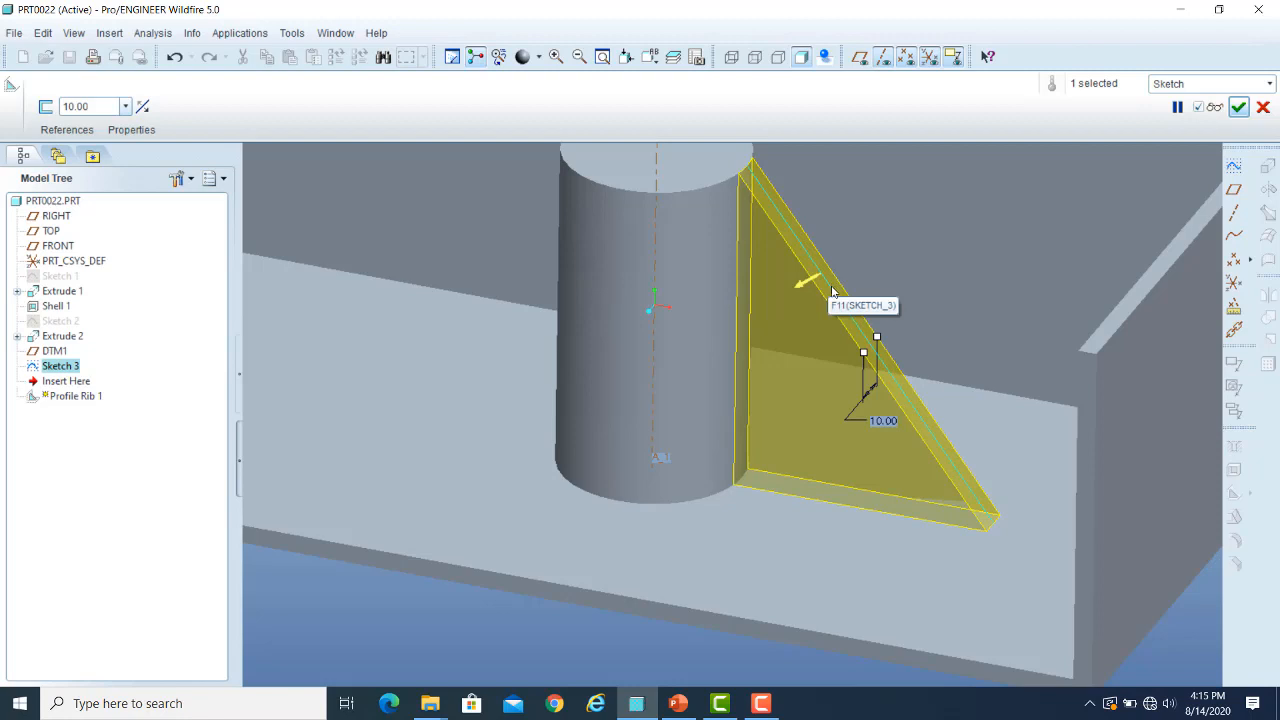
scroll(823, 290, "up", 1)
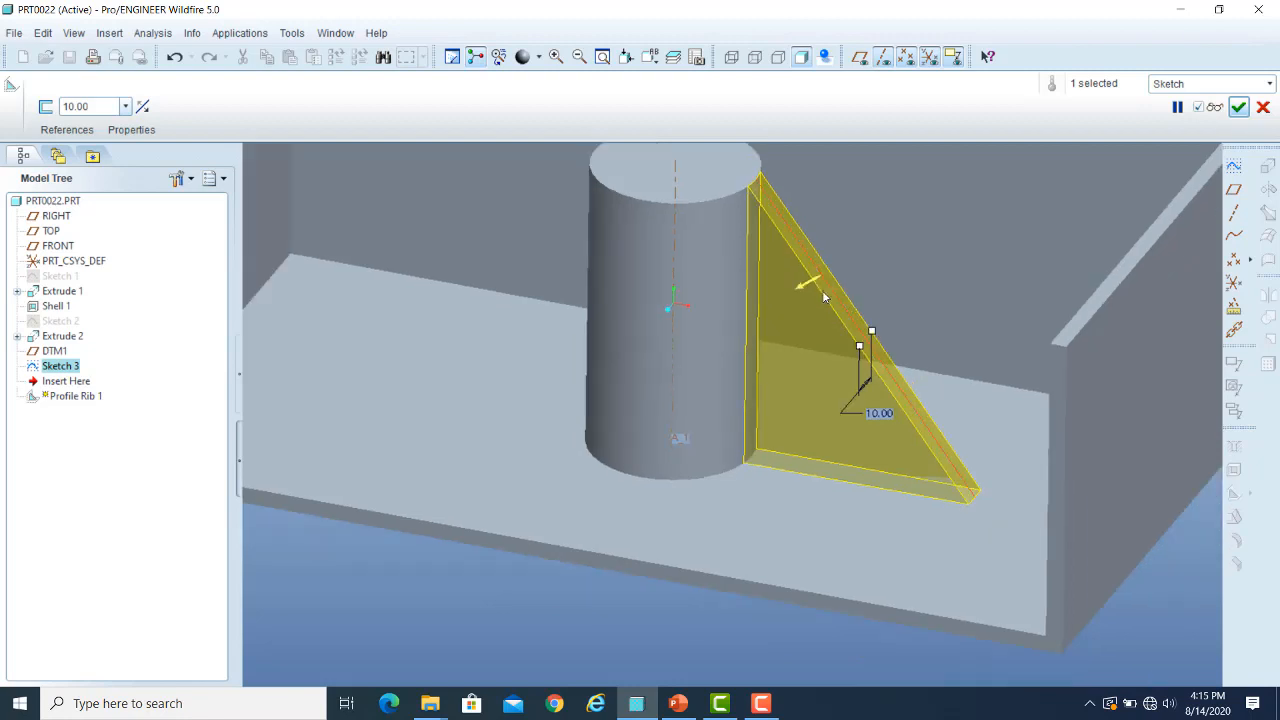
left_click(859, 60)
scroll(957, 225, "up", 1)
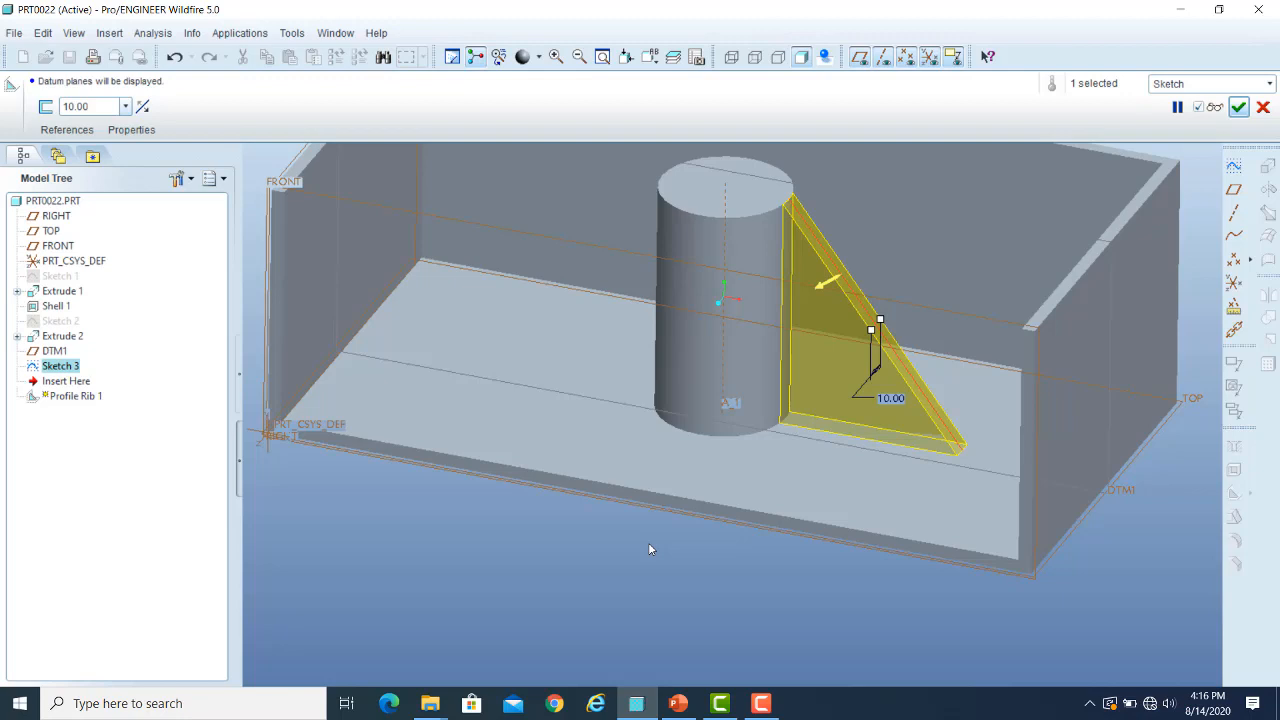
scroll(785, 460, "down", 3)
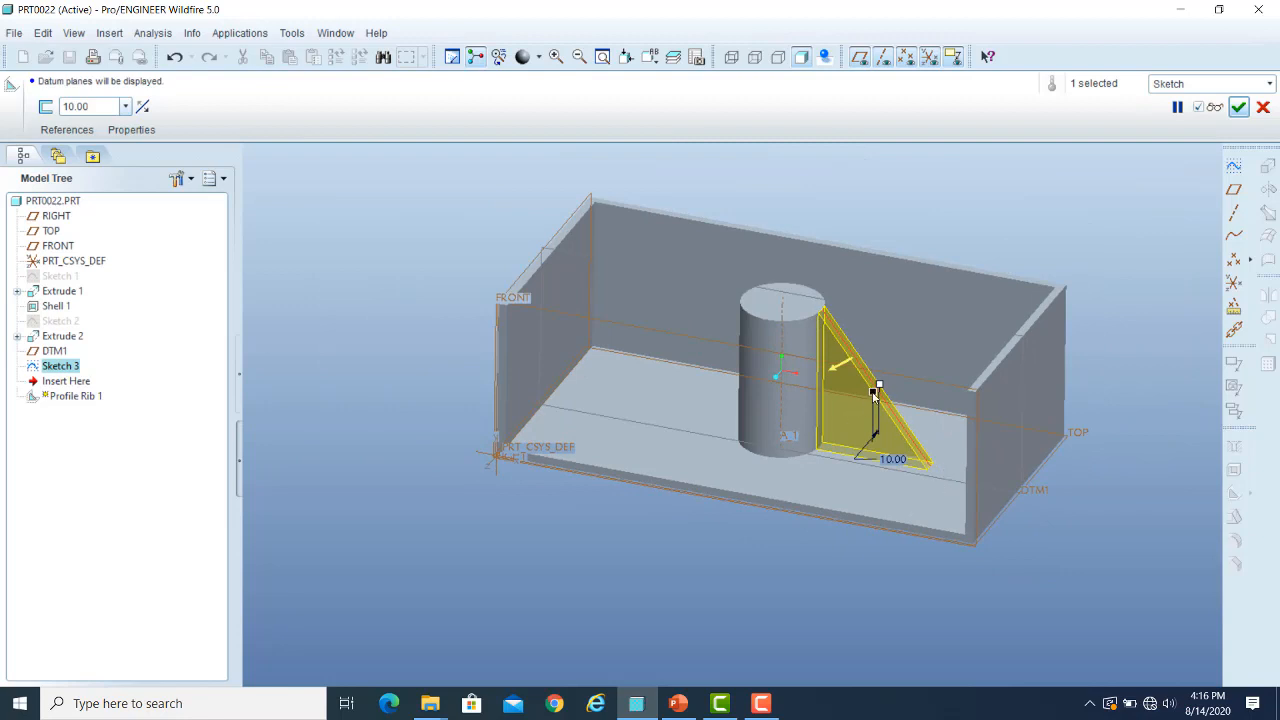
Step: Adjust the profile rib's thickness with its preview handle to about 13 and complete the rib
left_click_drag(873, 395, 862, 408)
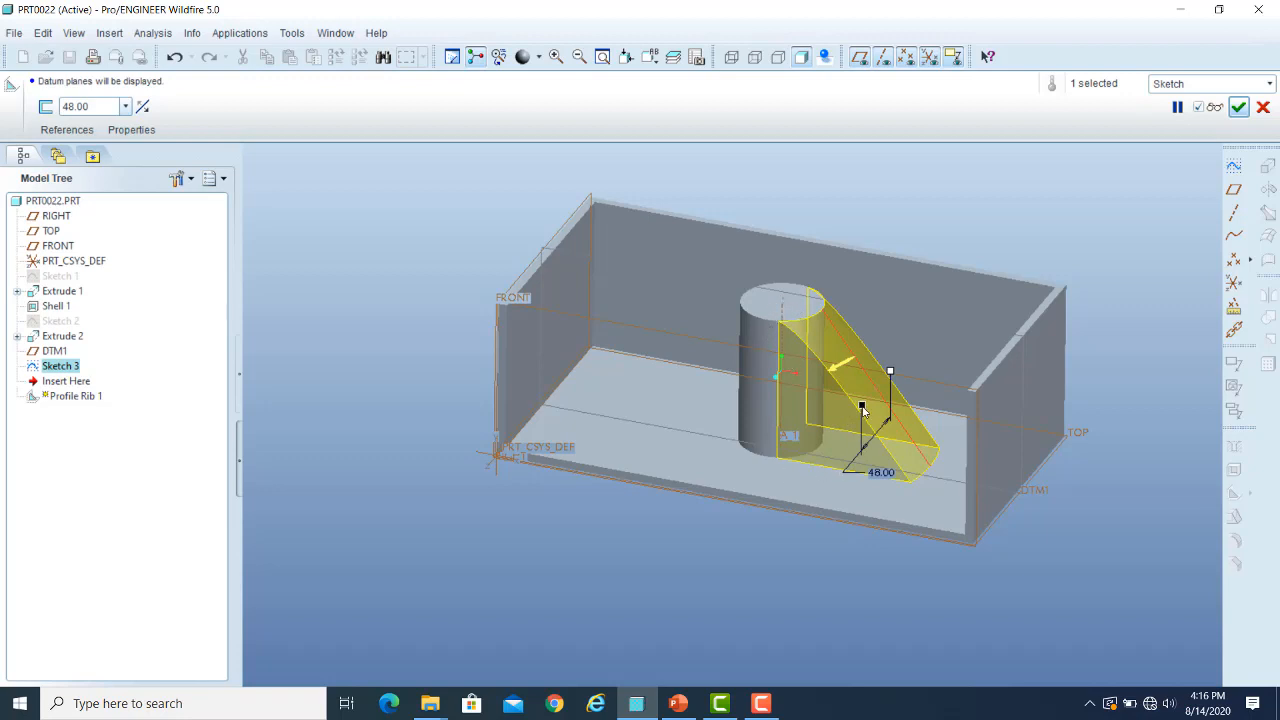
left_click_drag(862, 407, 857, 410)
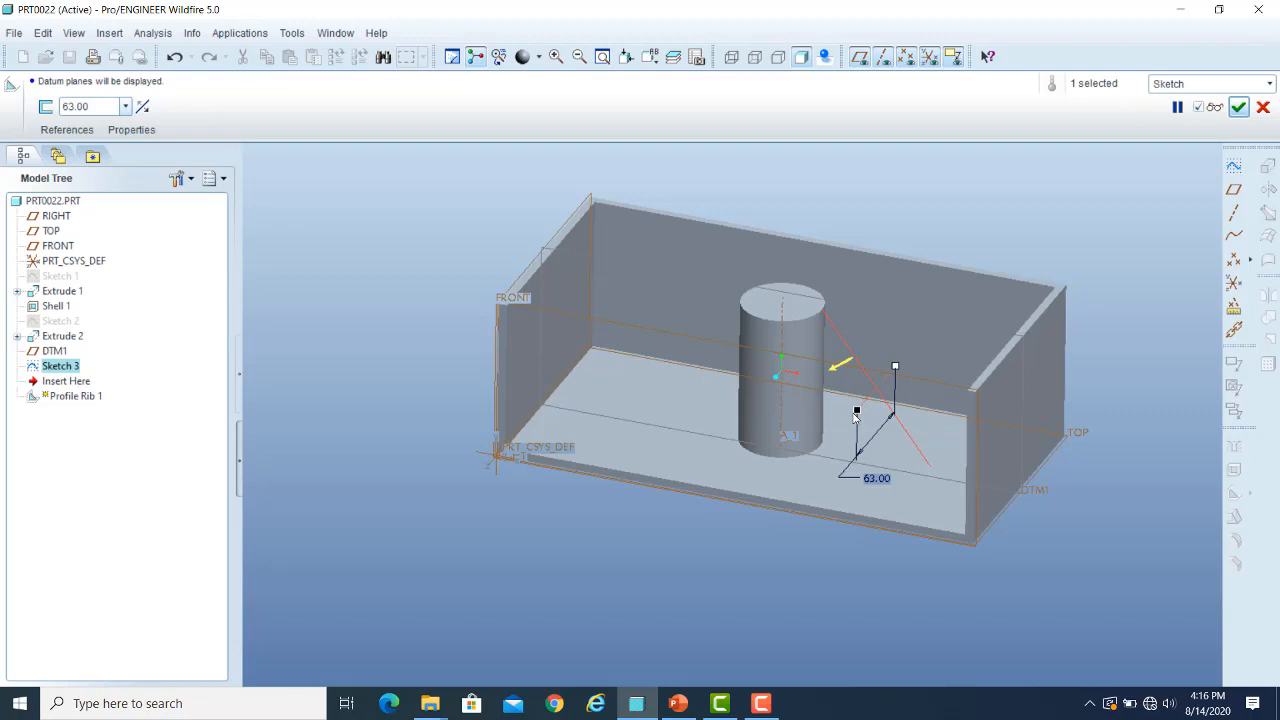
left_click_drag(856, 413, 885, 403)
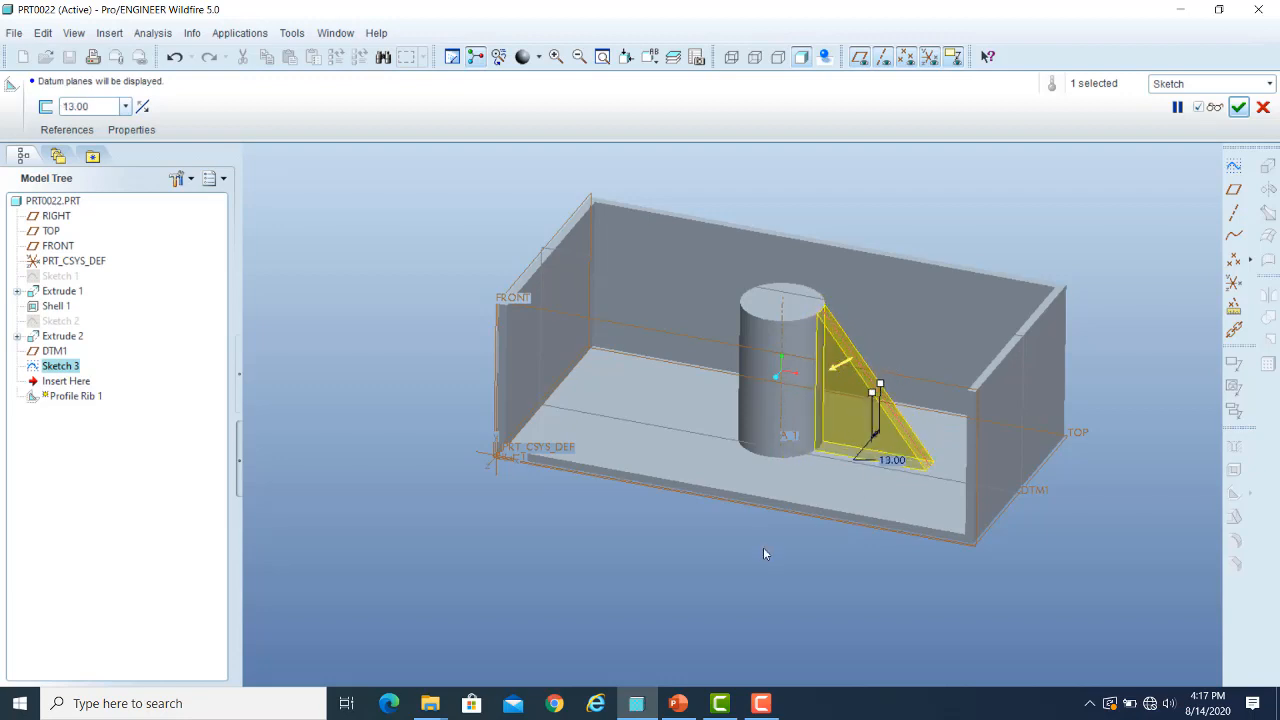
left_click(1238, 107)
Step: Hide the datum planes and clear the selection of the profile rib
scroll(1071, 303, "down", 2)
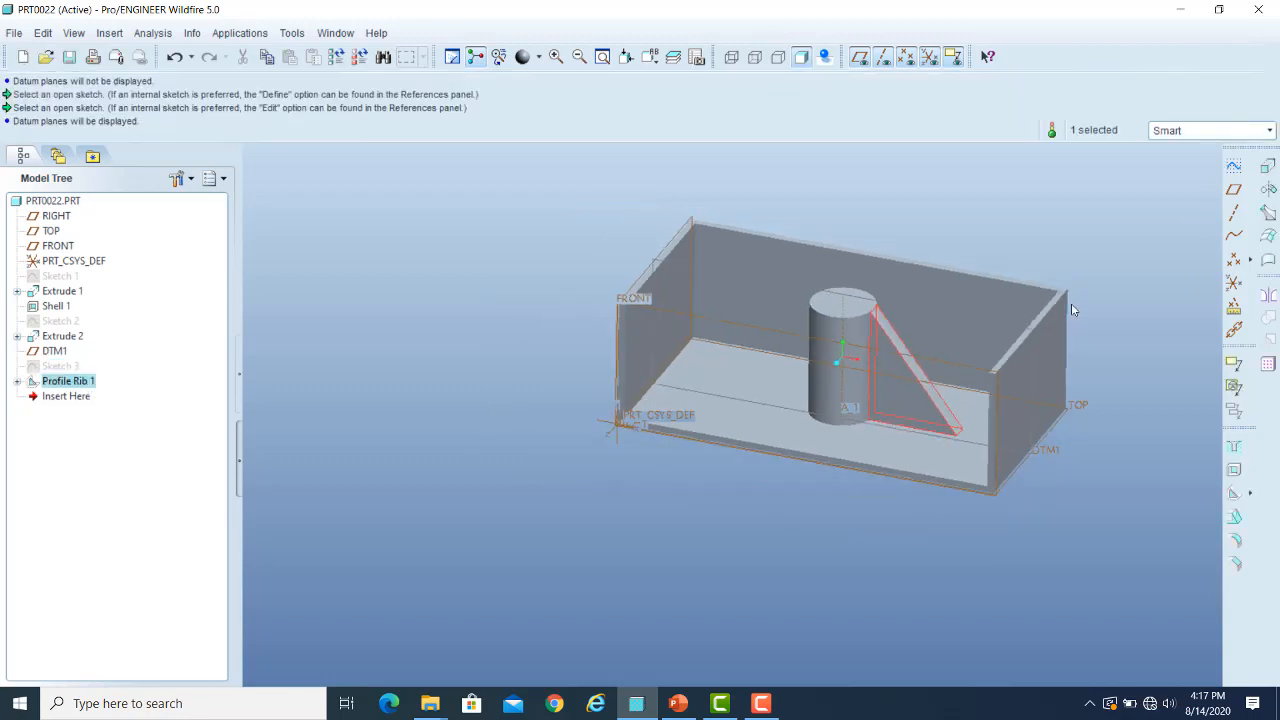
scroll(1071, 303, "up", 2)
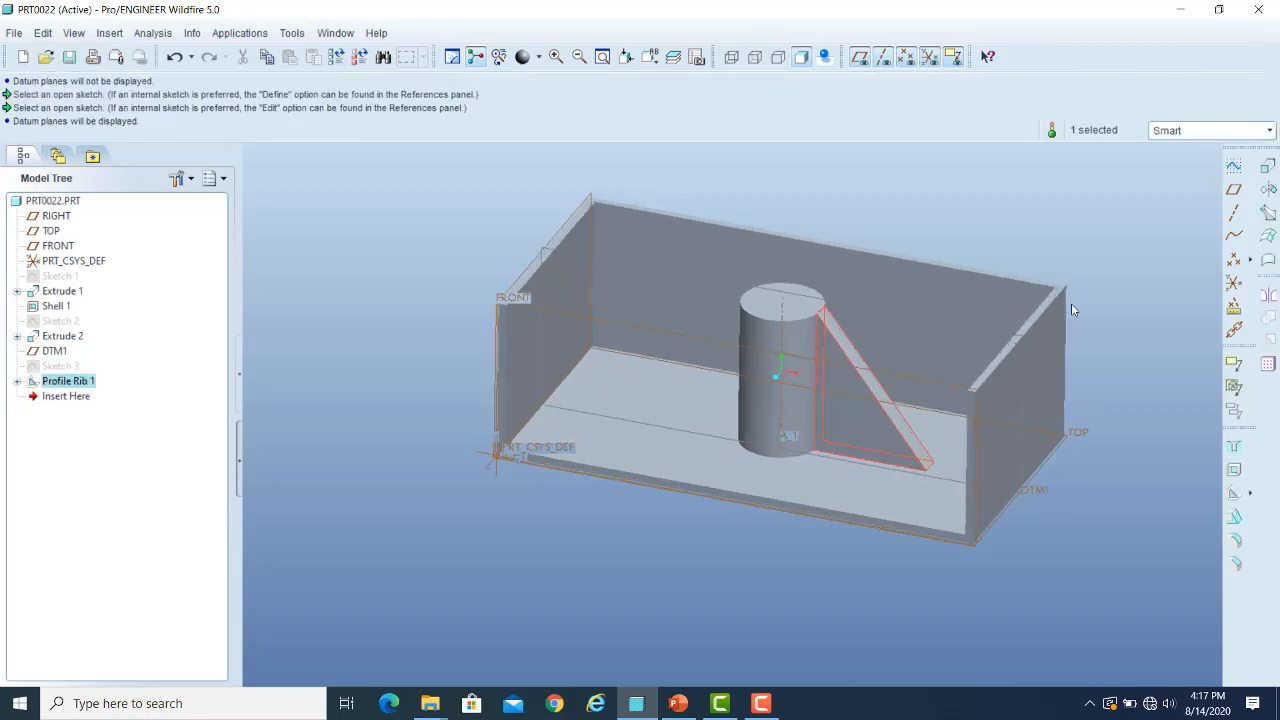
left_click(861, 57)
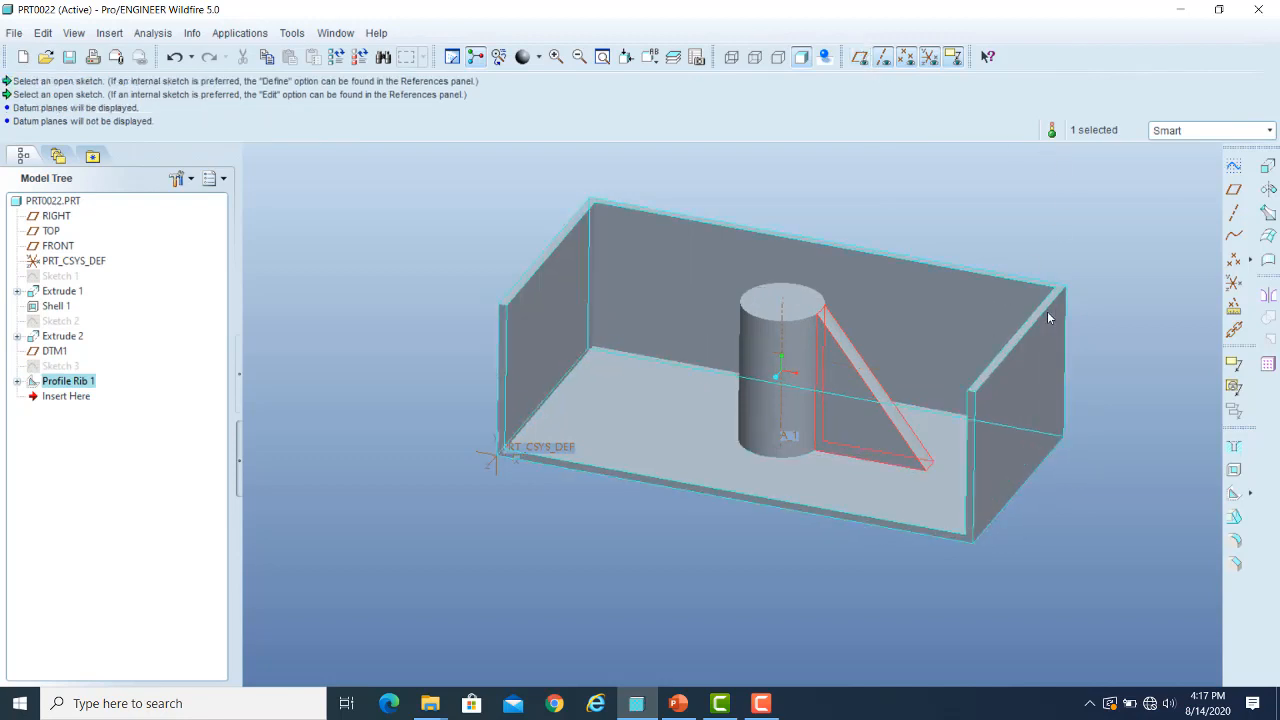
left_click(1070, 277)
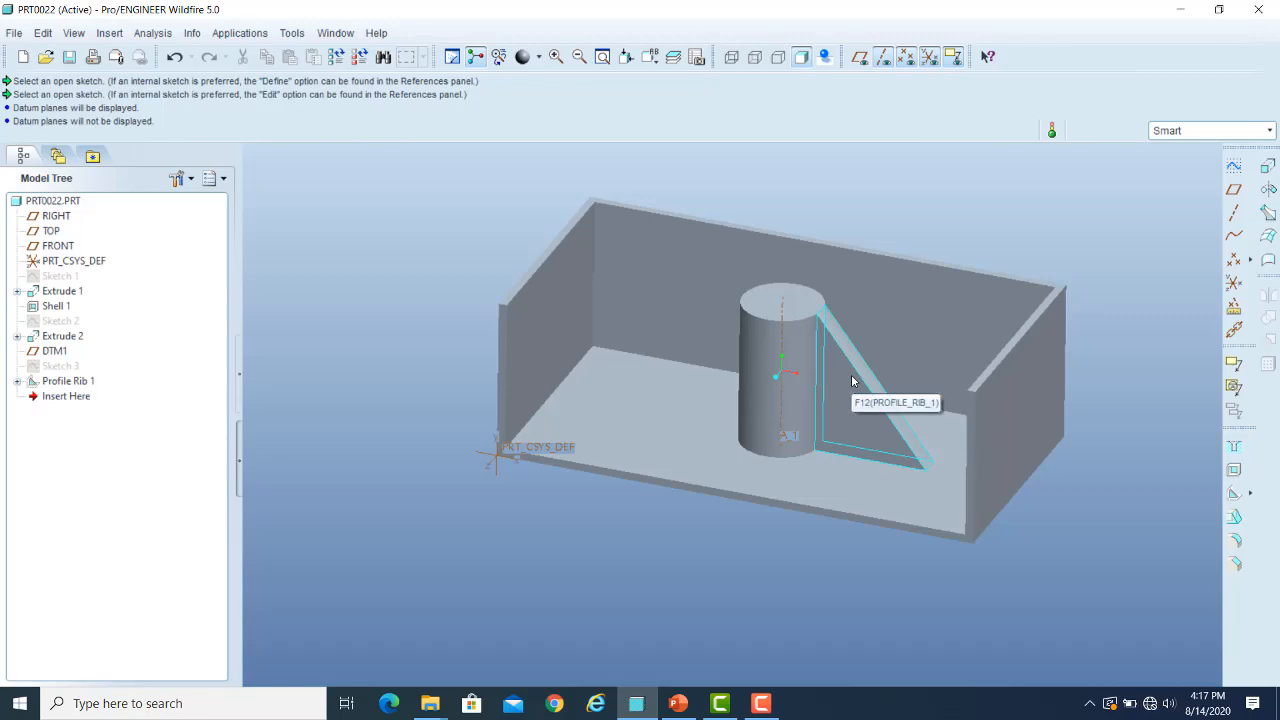
Step: Redefine Sketch 3 in wireframe display and delete its sloping line between the cylinder and the box floor
left_click(50, 368)
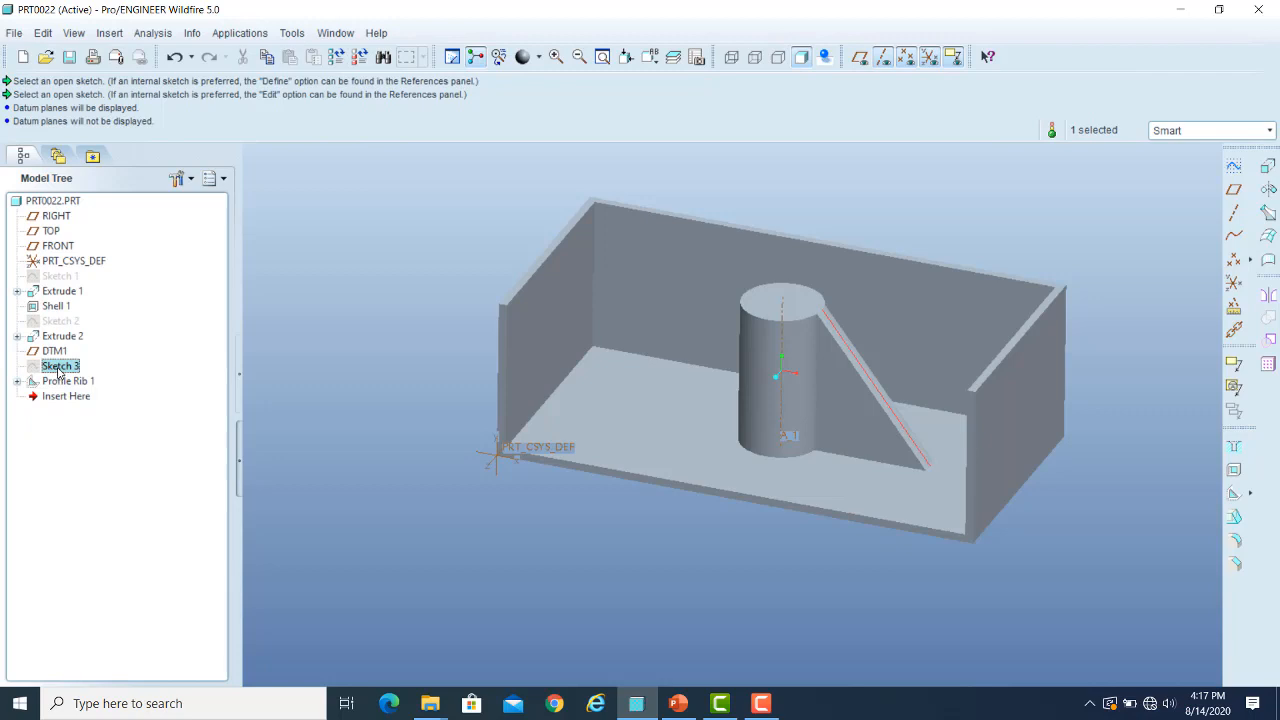
right_click(57, 370)
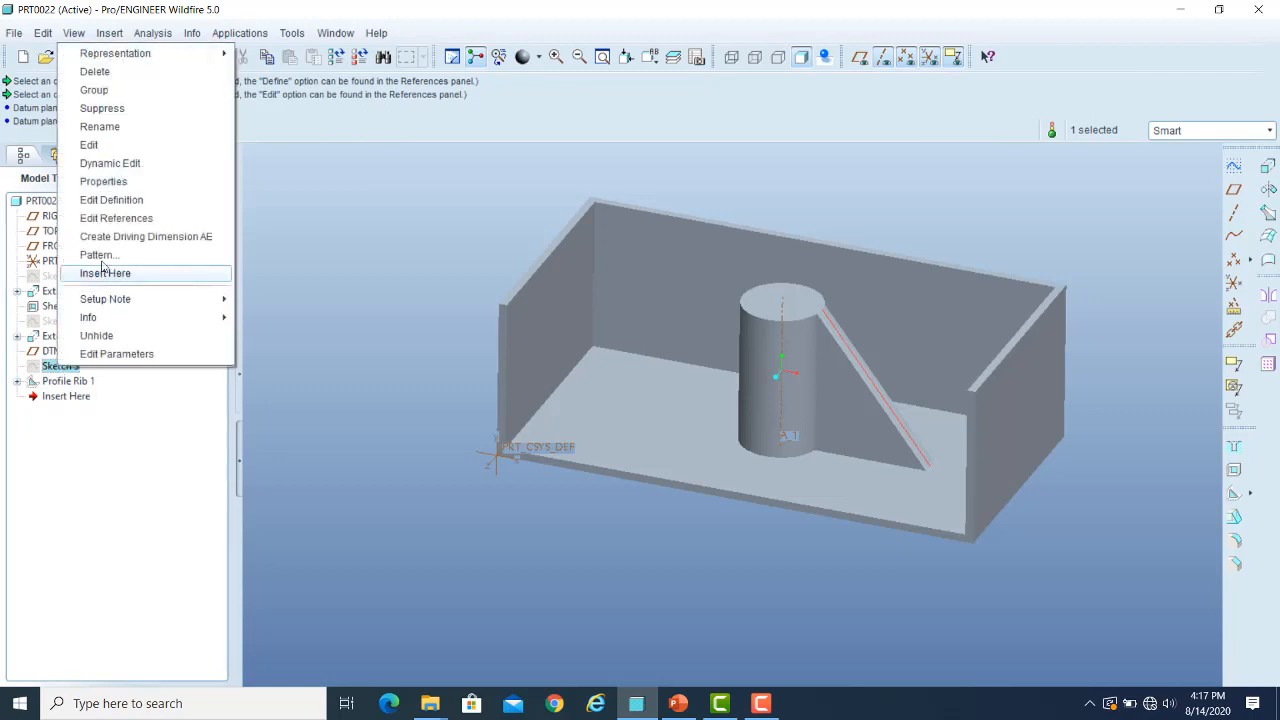
left_click(112, 200)
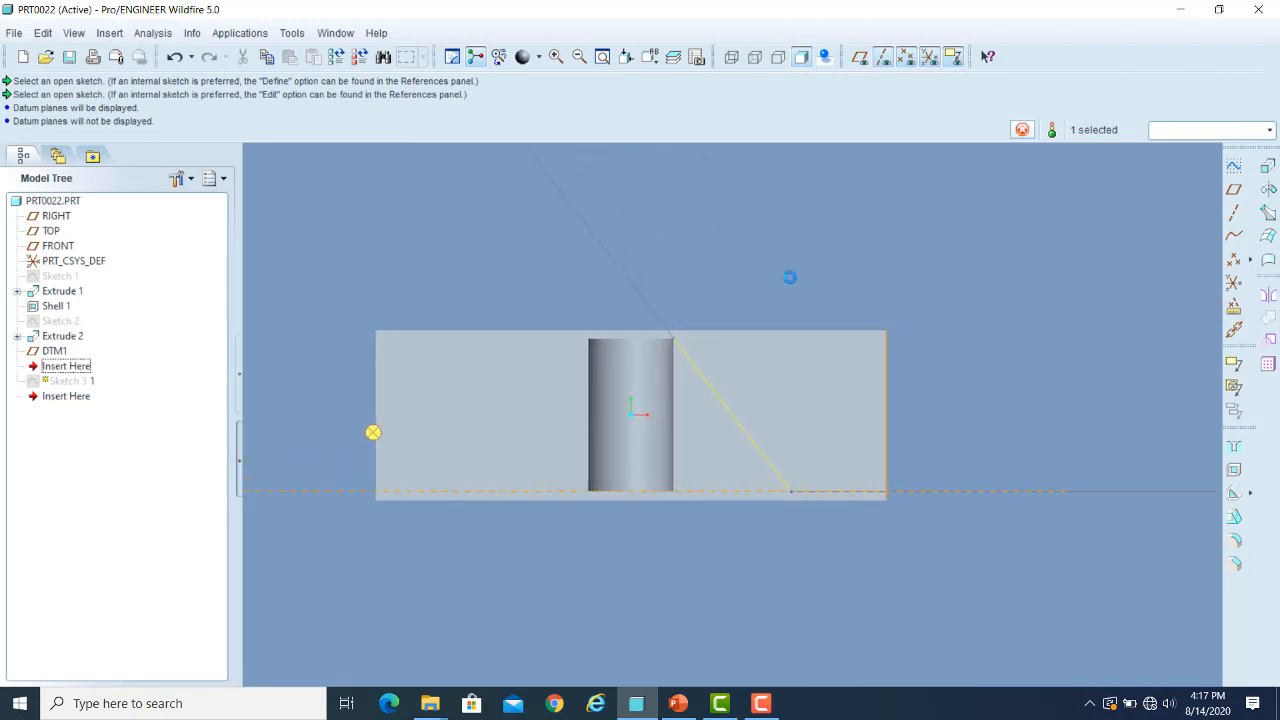
left_click(684, 57)
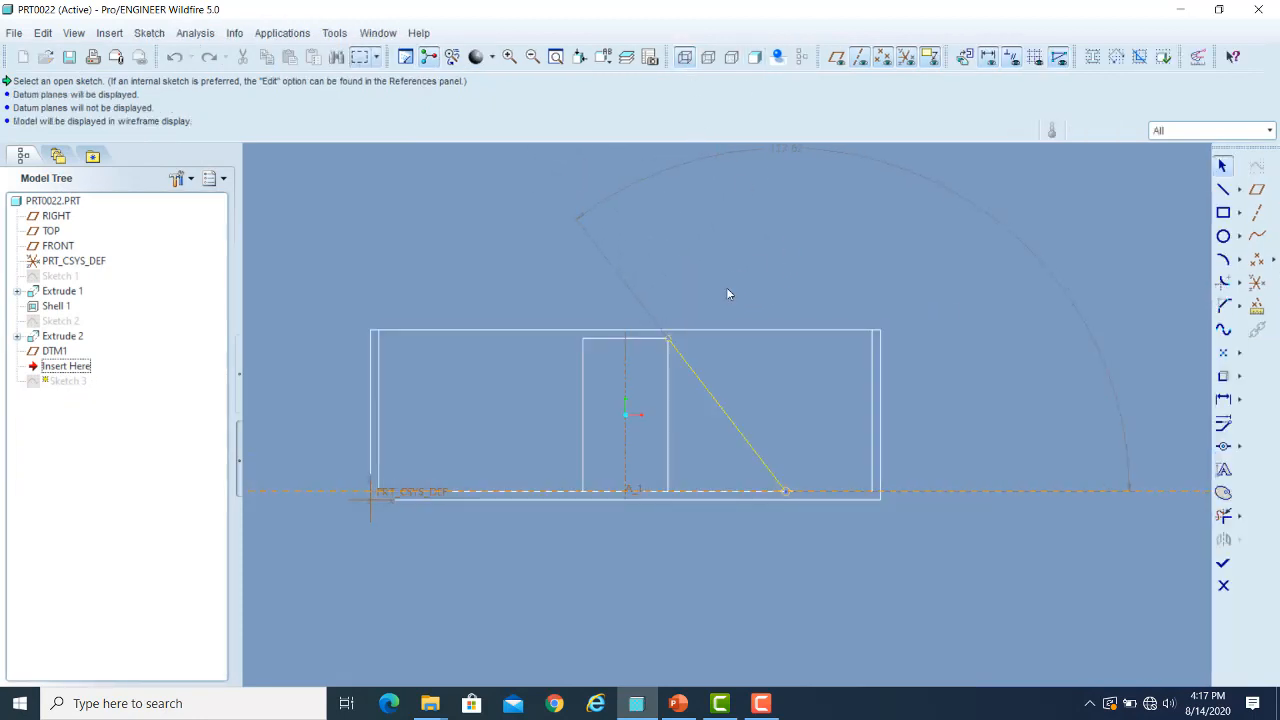
scroll(623, 416, "down", 2)
left_click(1222, 516)
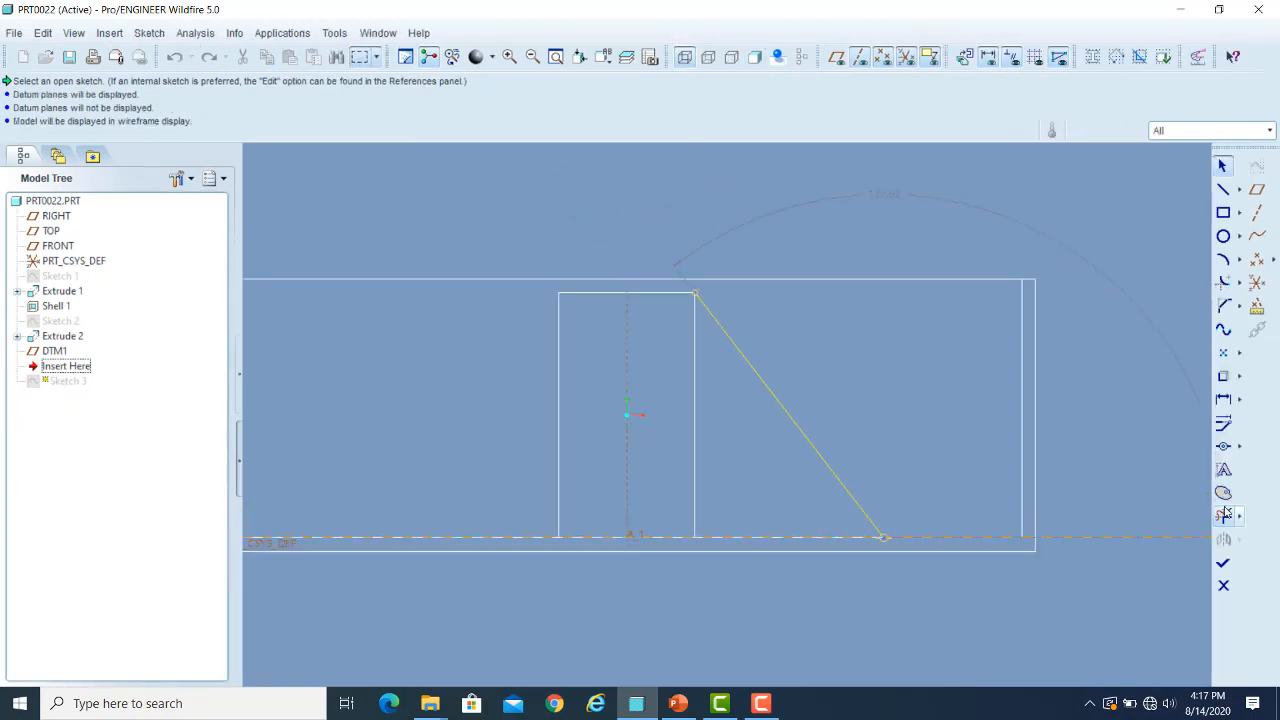
left_click(826, 466)
key("Delete")
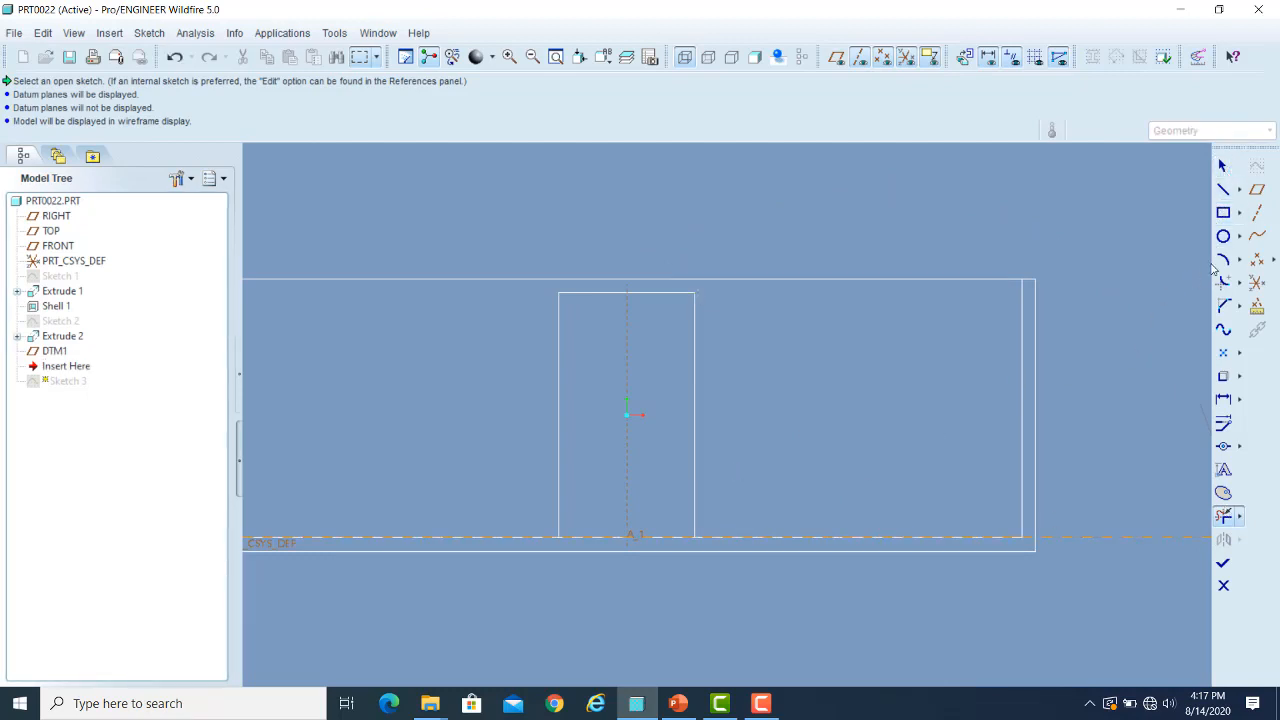
Step: Sketch a wavy five-point spline from beside the cylinder's wall down to the box floor, about 66 high and 53 wide
left_click(1223, 331)
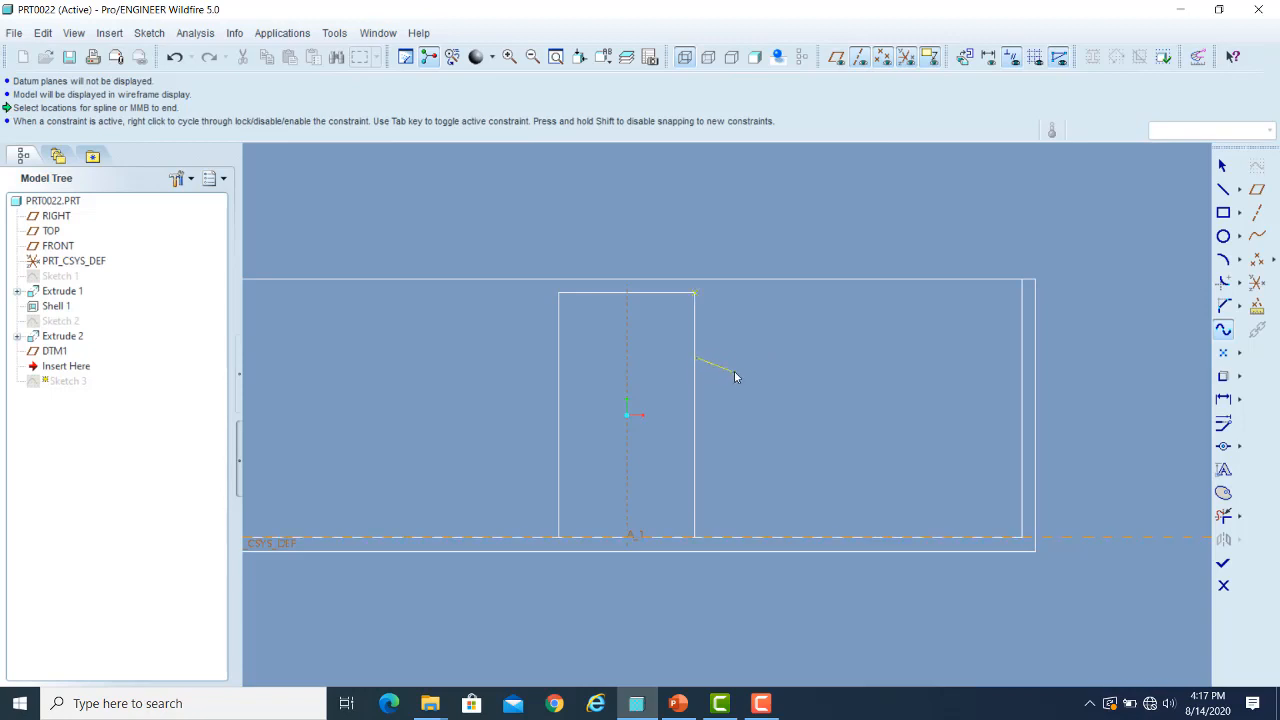
left_click(741, 395)
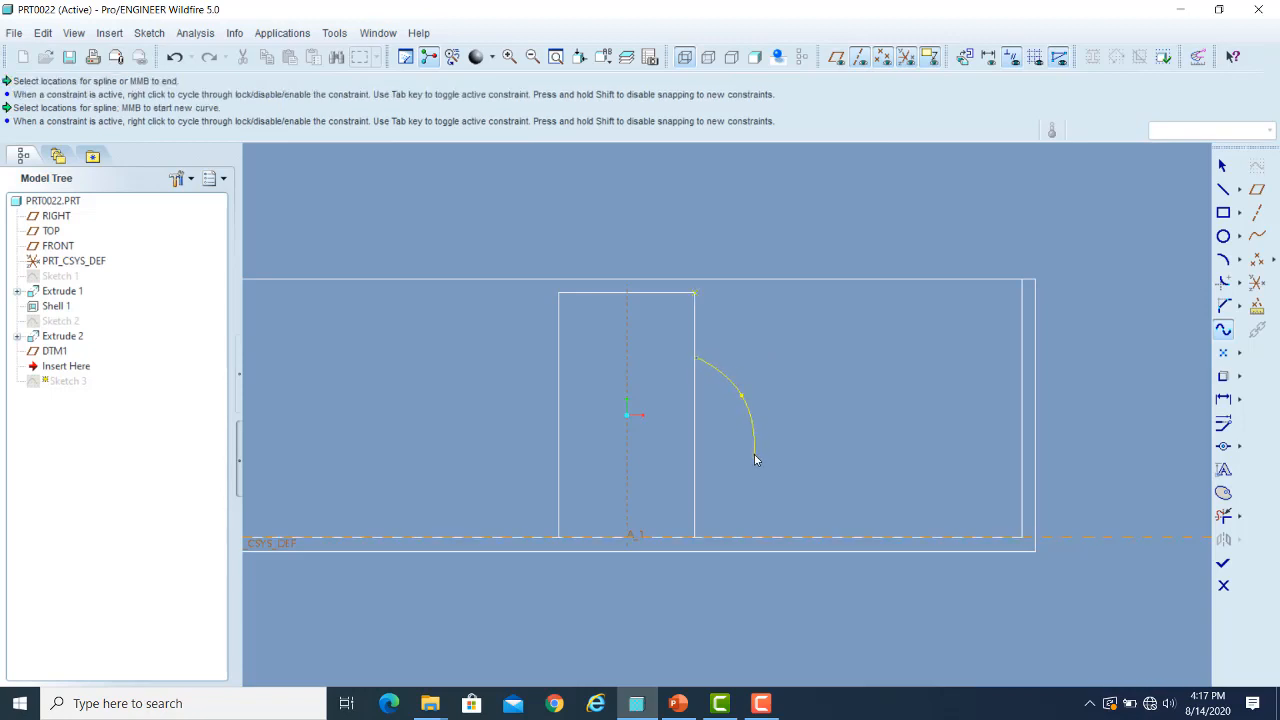
left_click(756, 460)
left_click(816, 495)
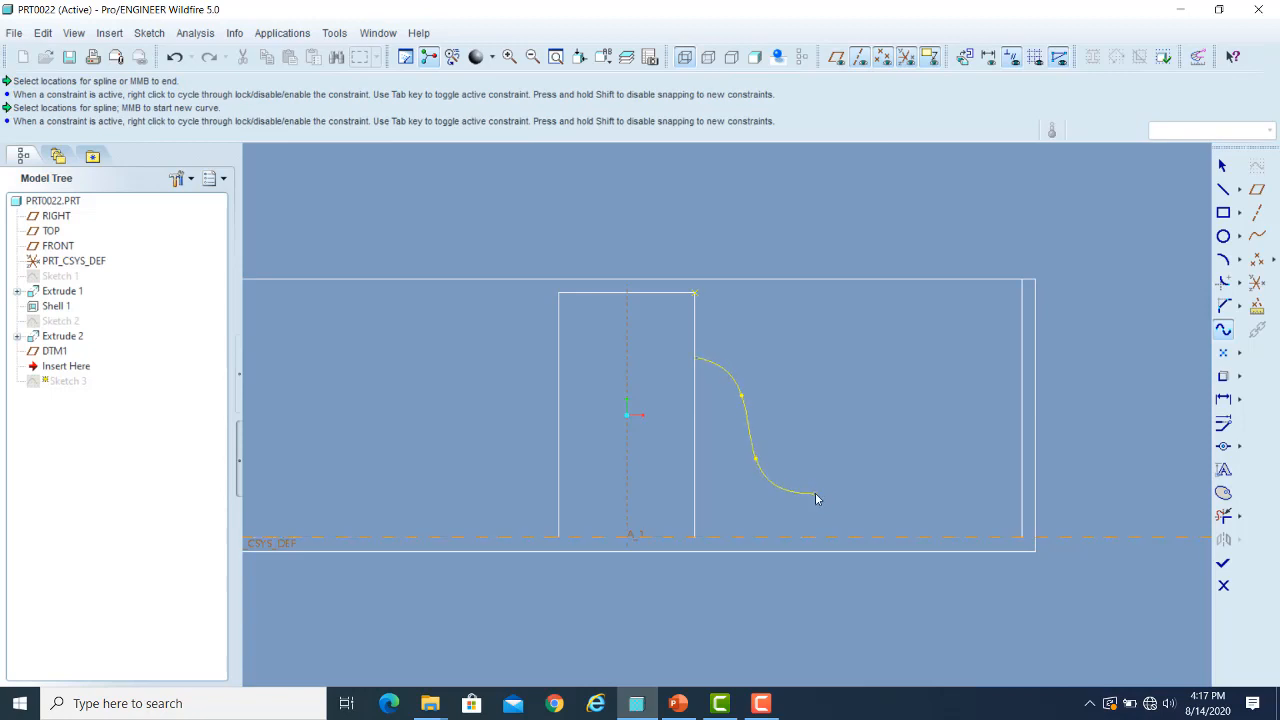
left_click(840, 538)
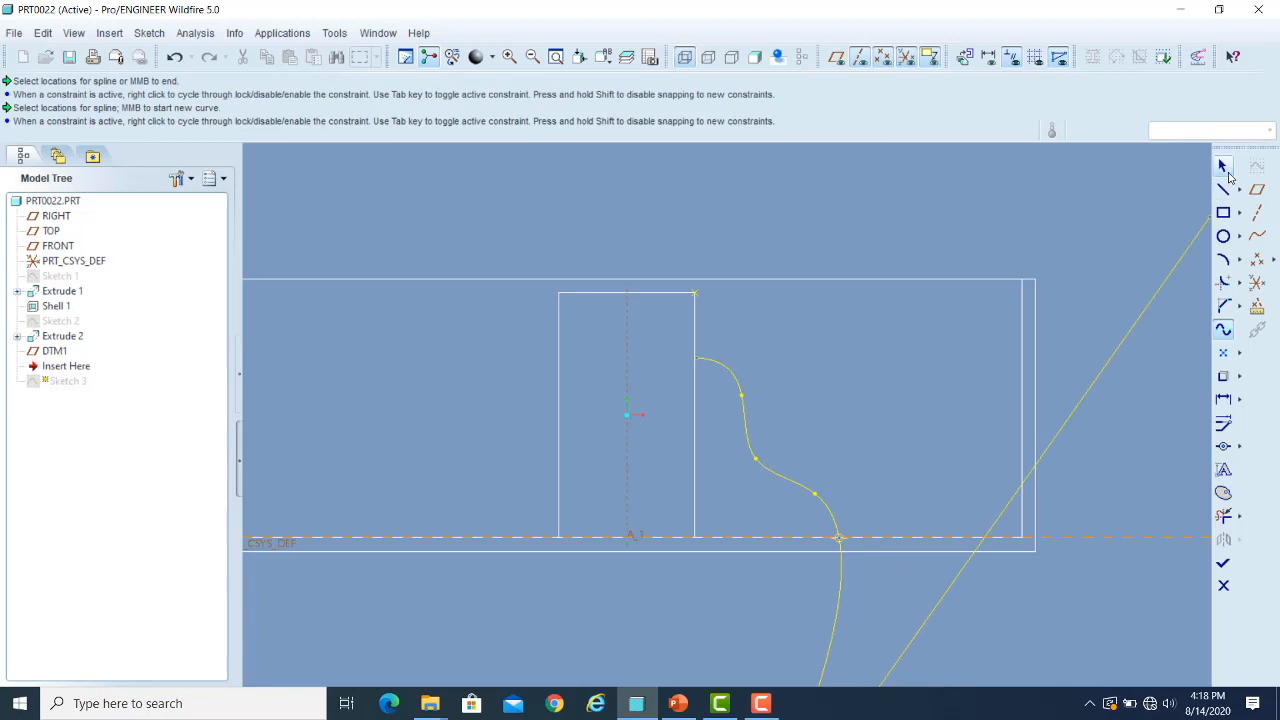
left_click(1222, 166)
Step: Constrain the spline's upper endpoint to lie on the cylinder's side edge
scroll(846, 555, "down", 5)
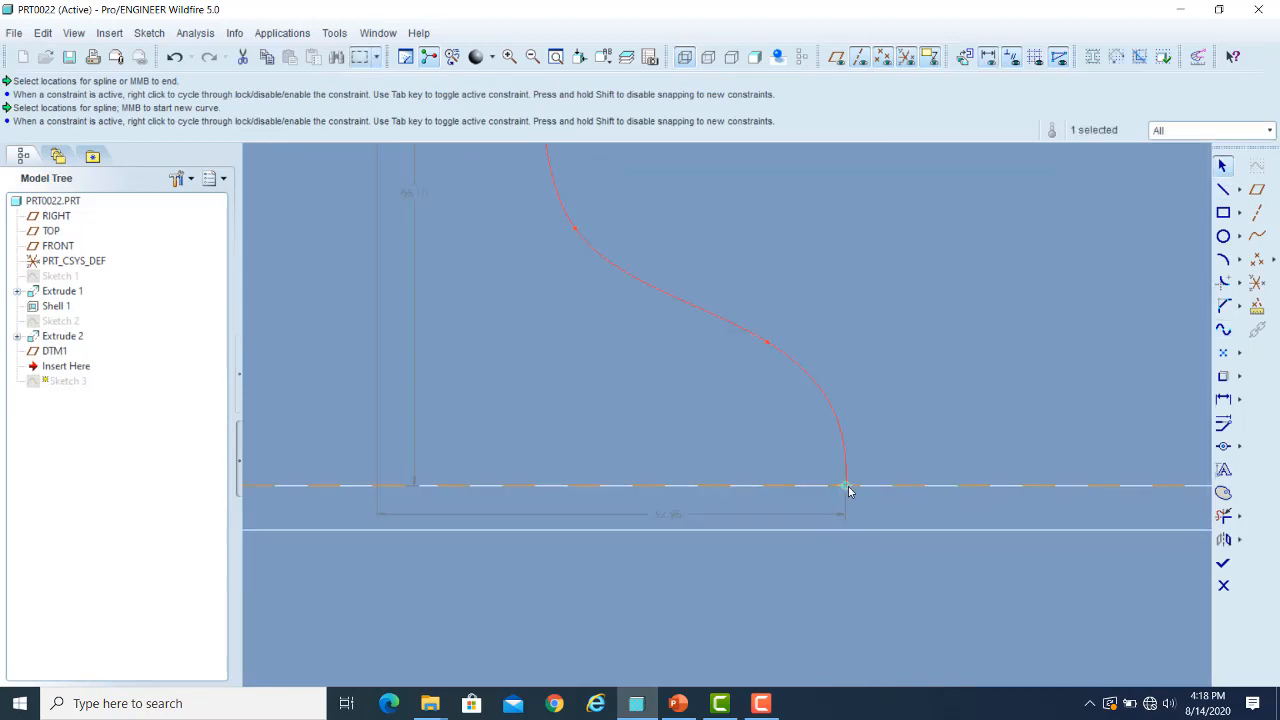
scroll(846, 492, "up", 5)
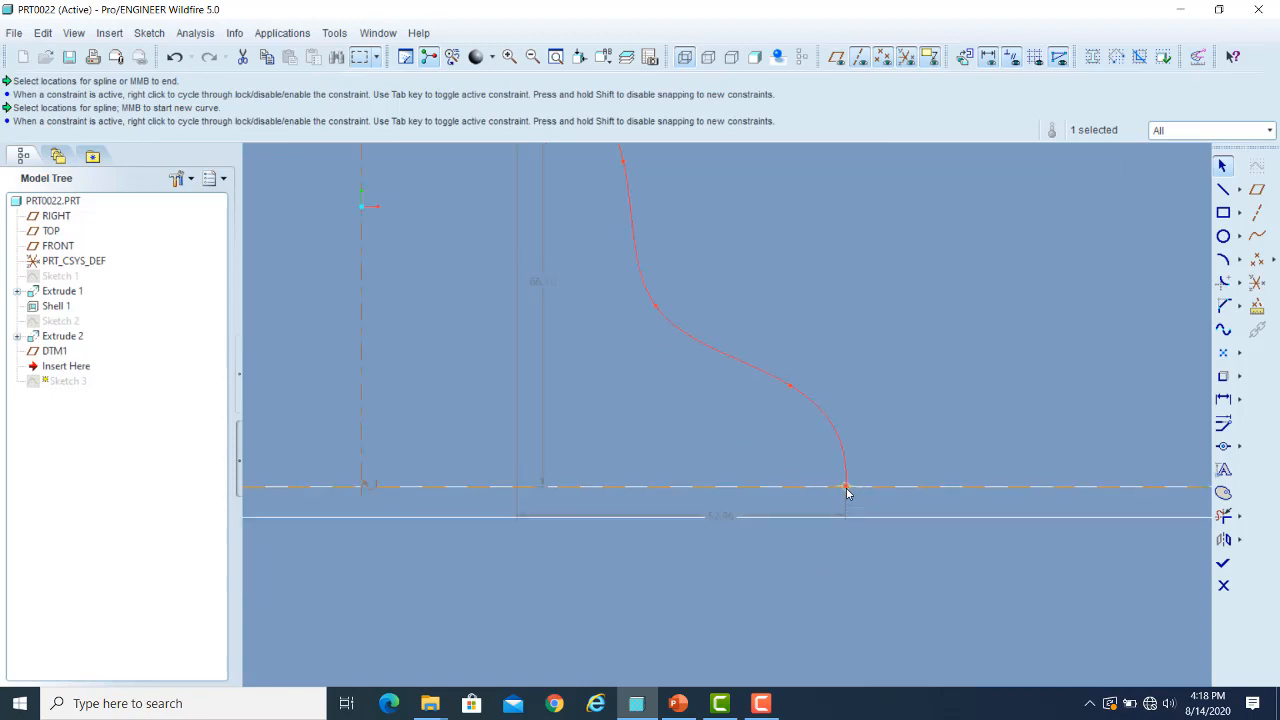
scroll(706, 315, "down", 5)
scroll(705, 322, "down", 2)
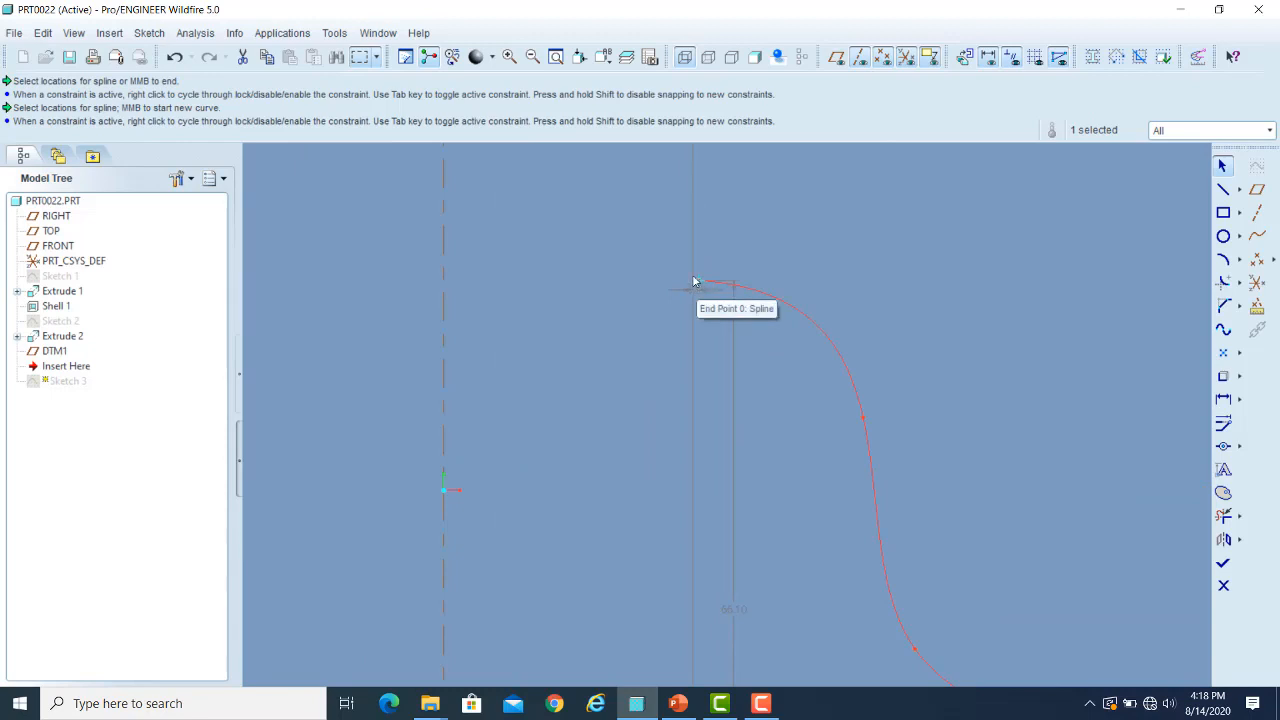
scroll(930, 336, "down", 3)
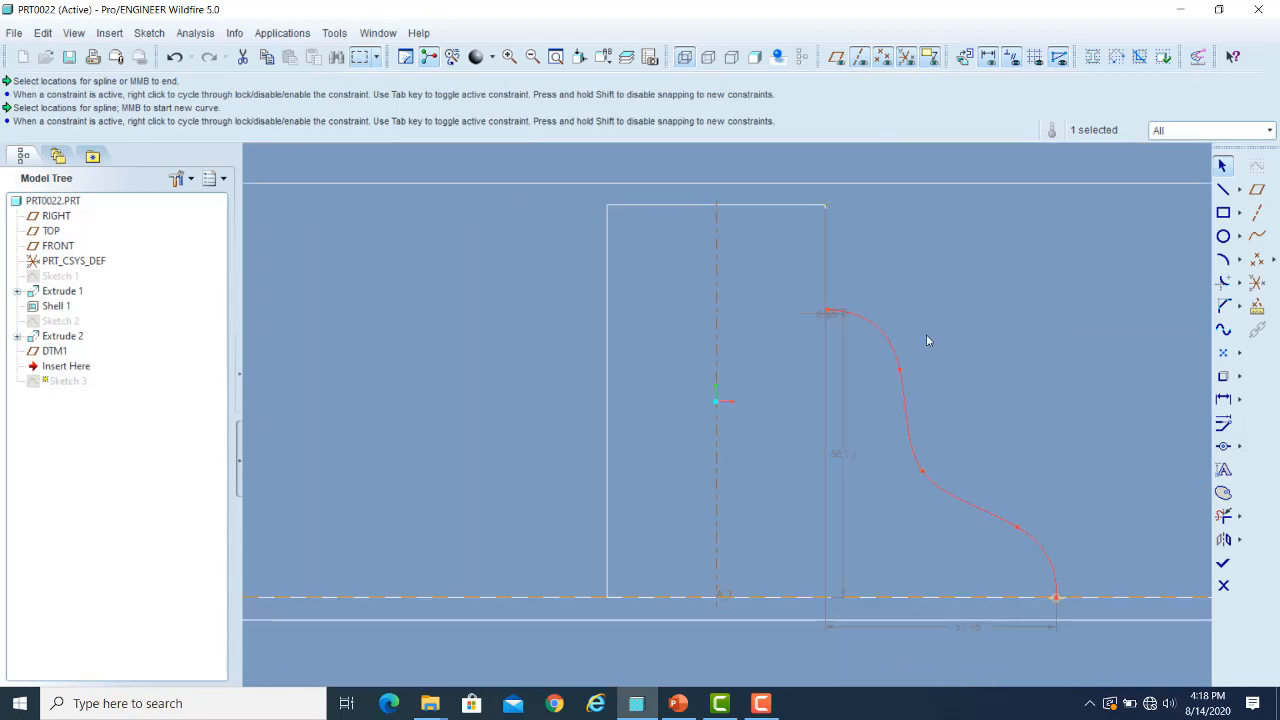
left_click(1227, 450)
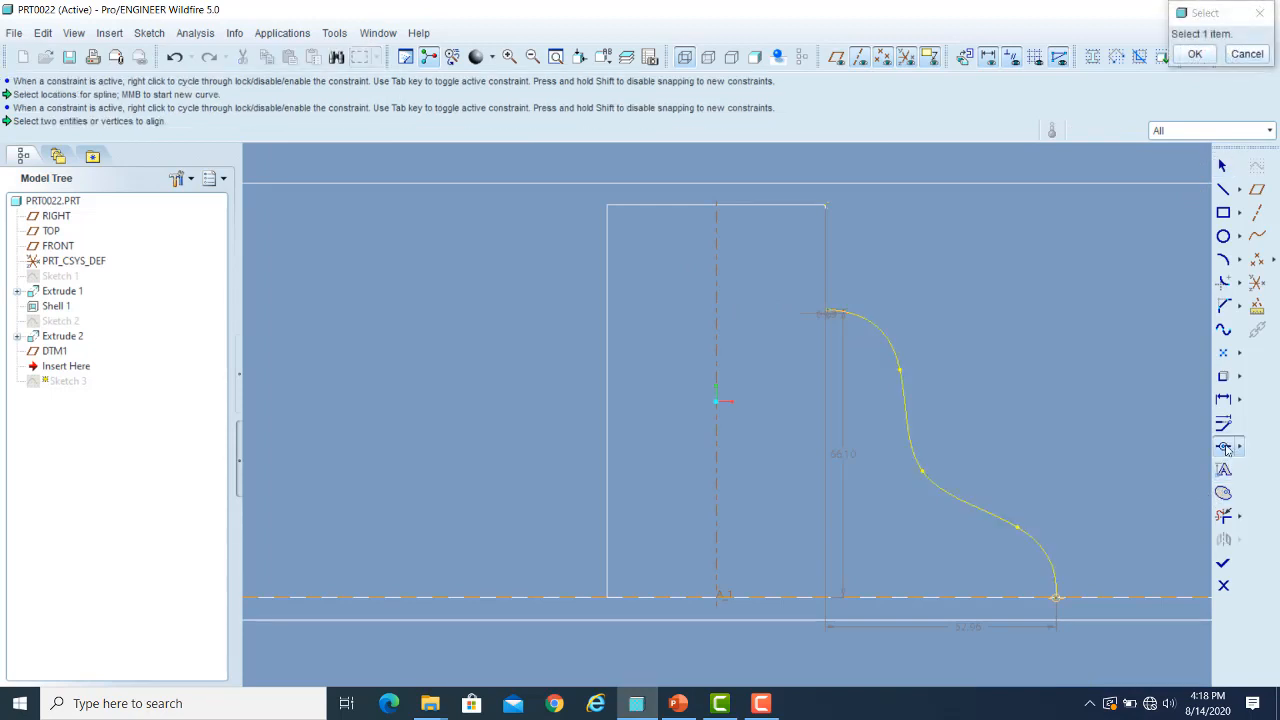
scroll(842, 350, "up", 2)
scroll(842, 348, "up", 1)
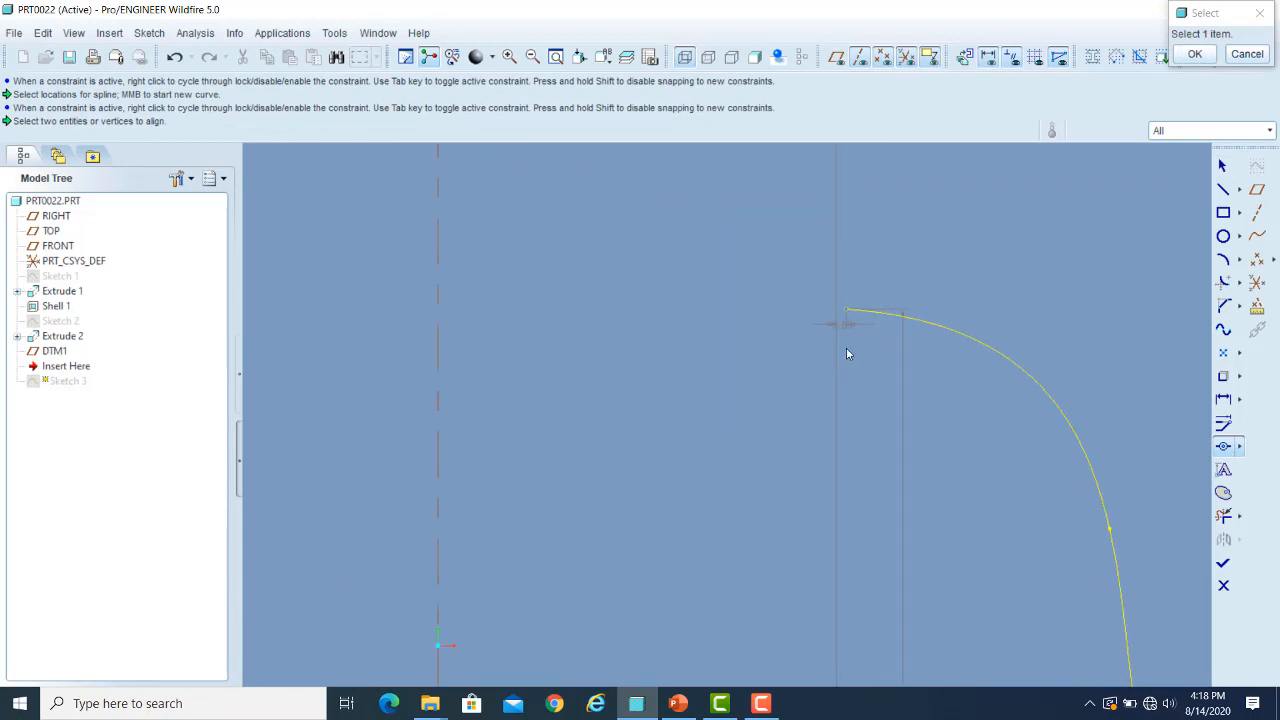
left_click(847, 311)
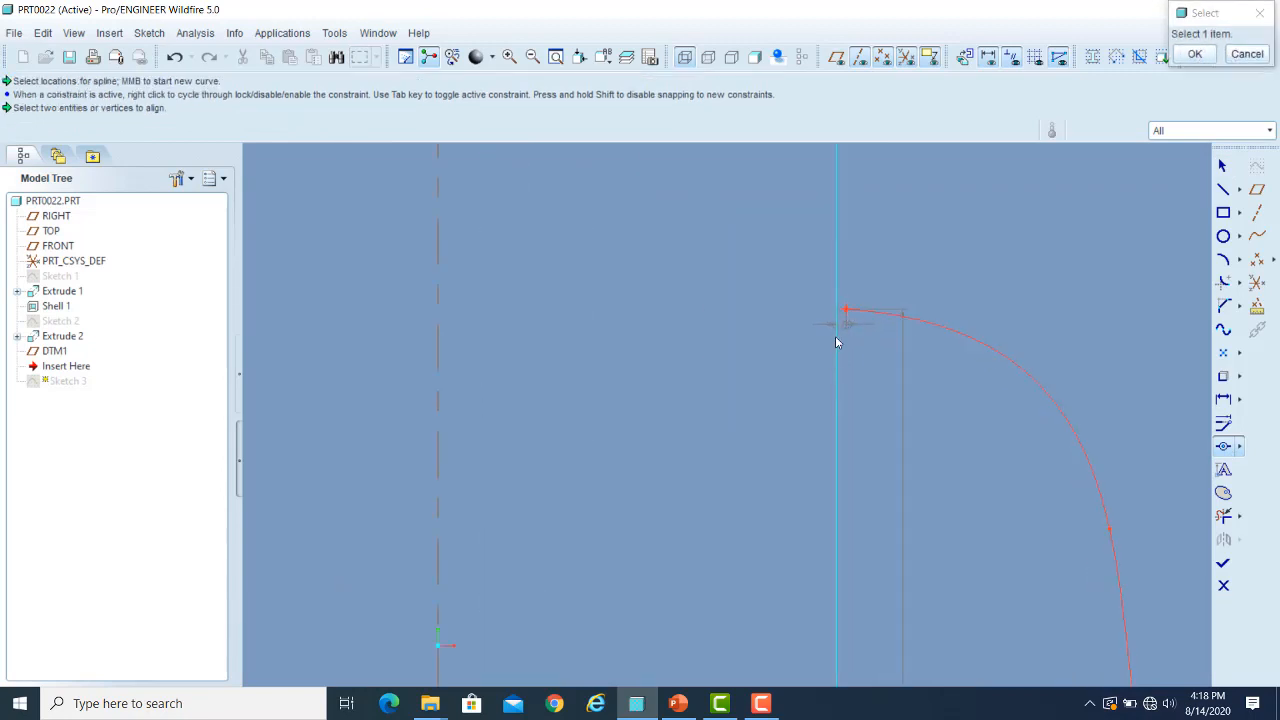
left_click(836, 338)
scroll(694, 395, "down", 2)
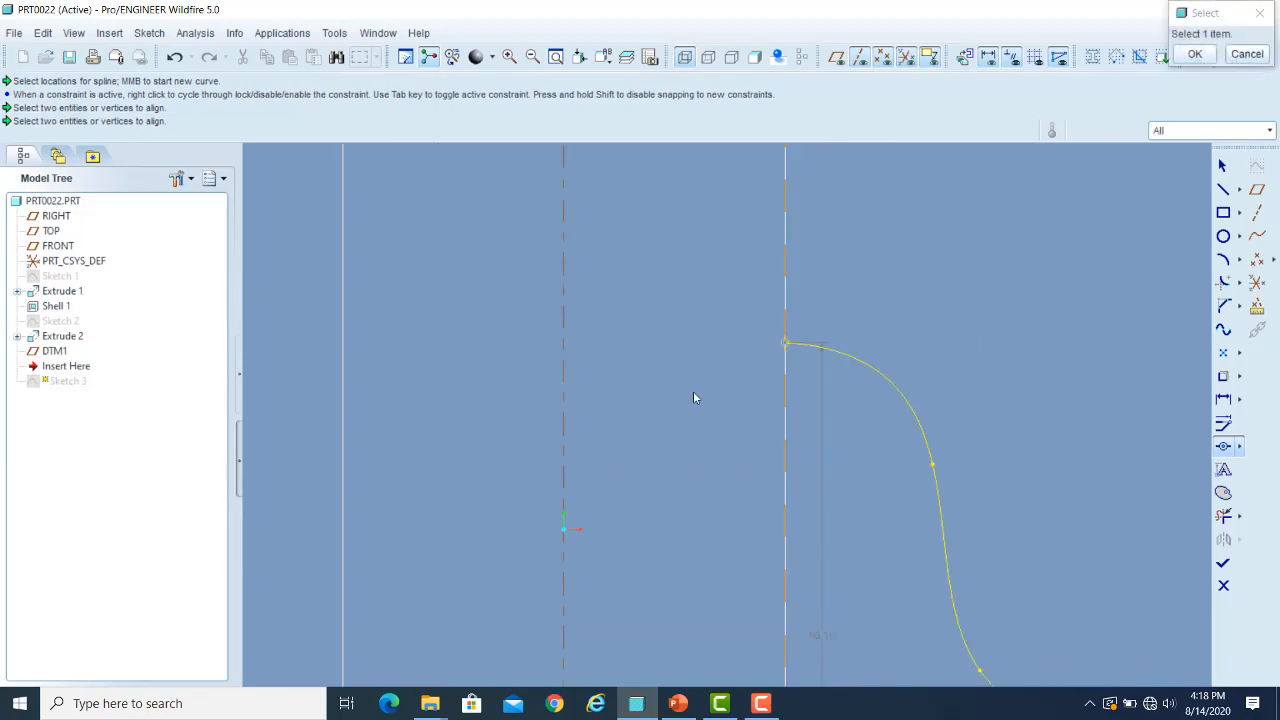
scroll(694, 397, "down", 3)
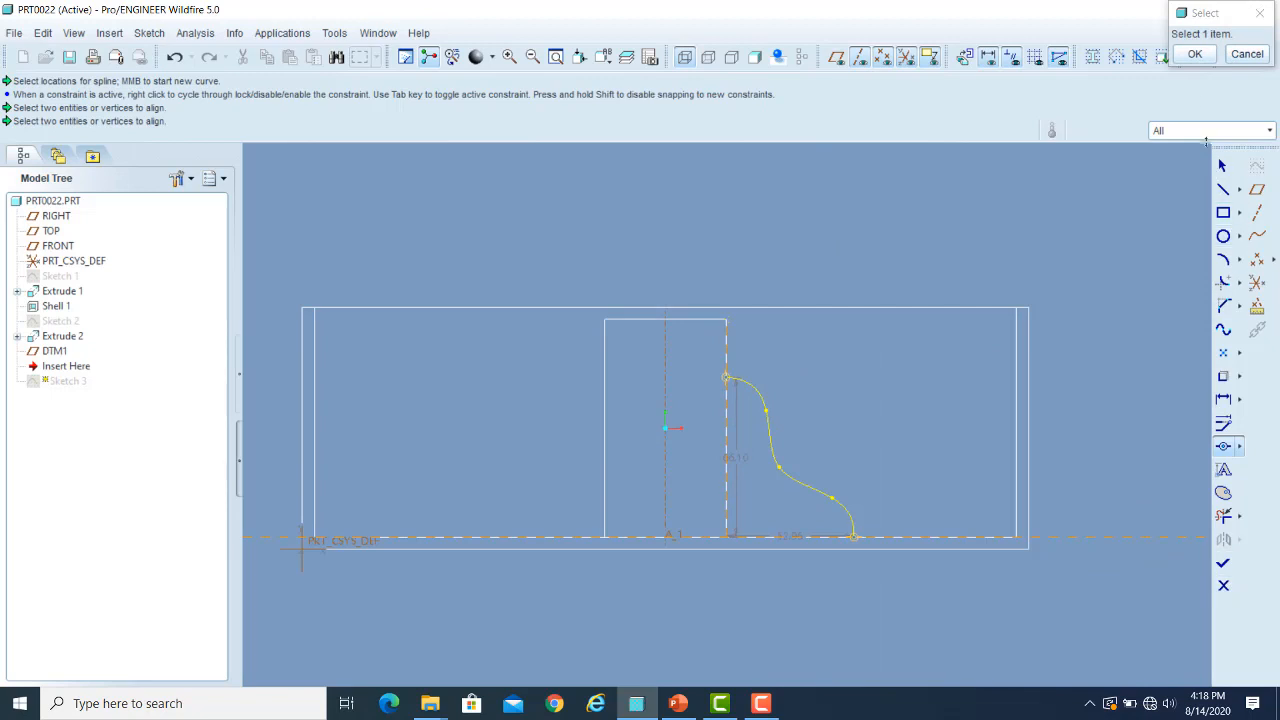
left_click(1195, 55)
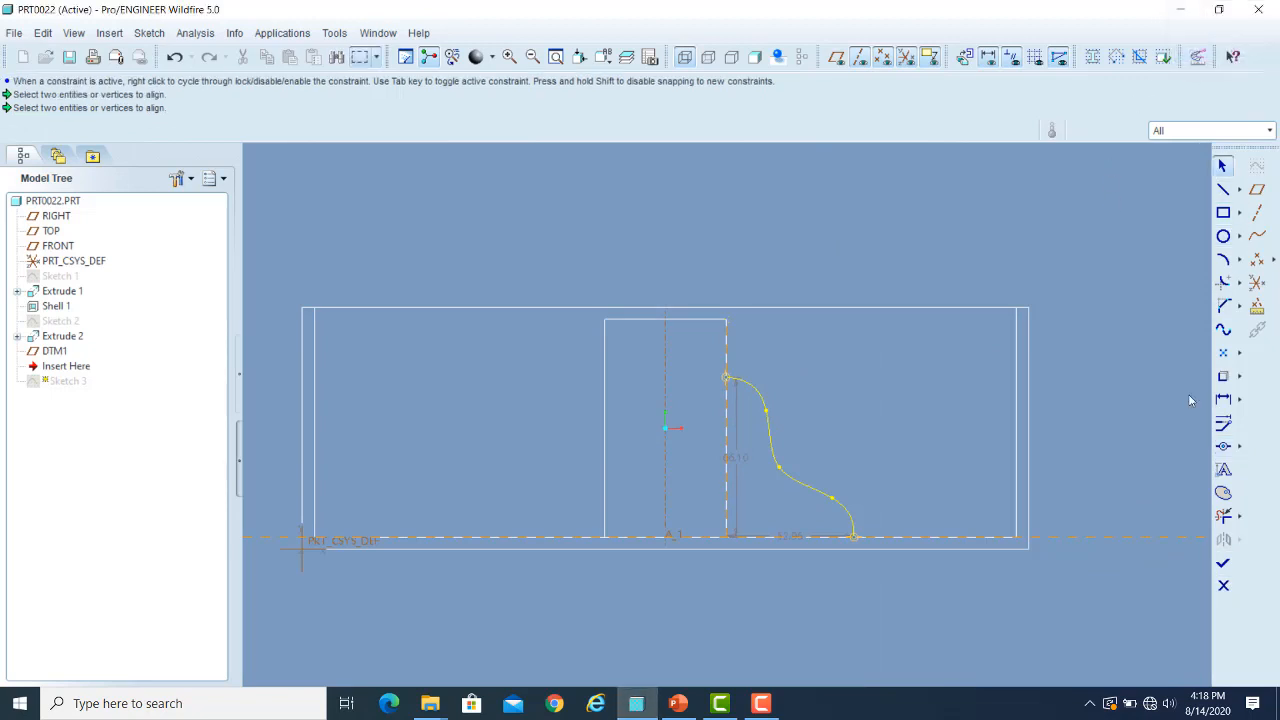
Step: Finish redefining the rib sketch and return the model to shaded display
left_click(1222, 563)
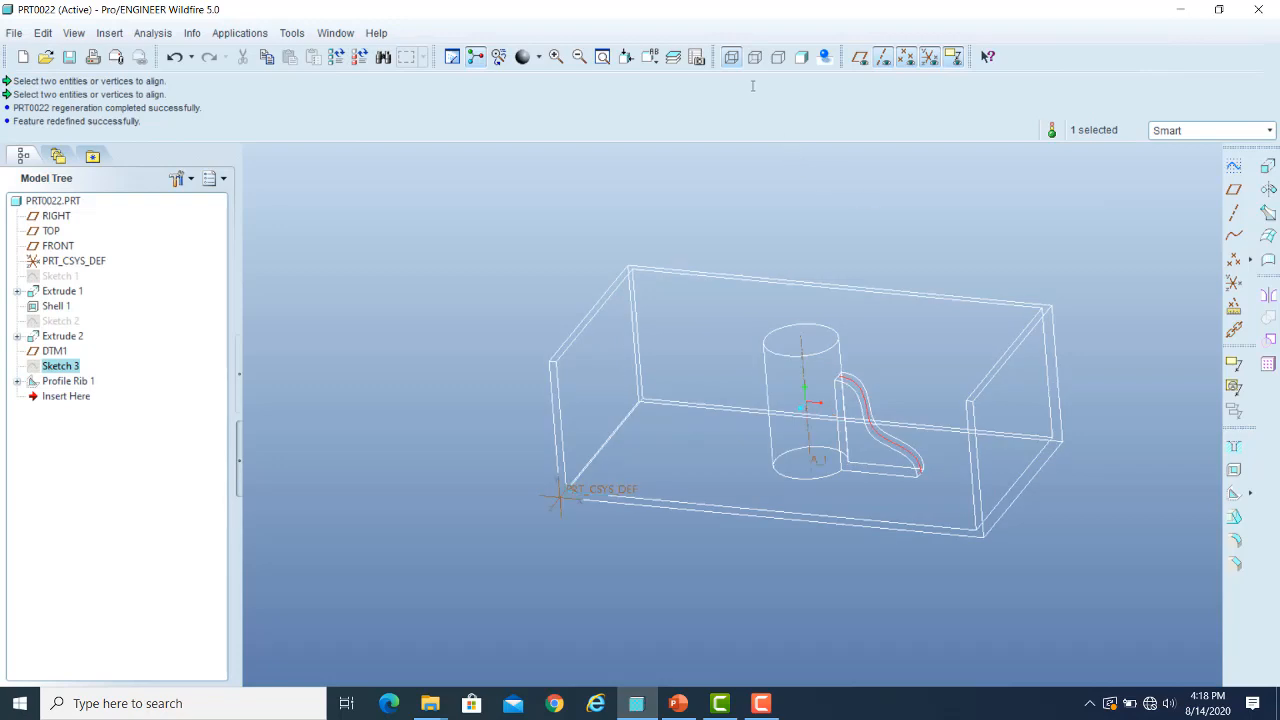
left_click(803, 59)
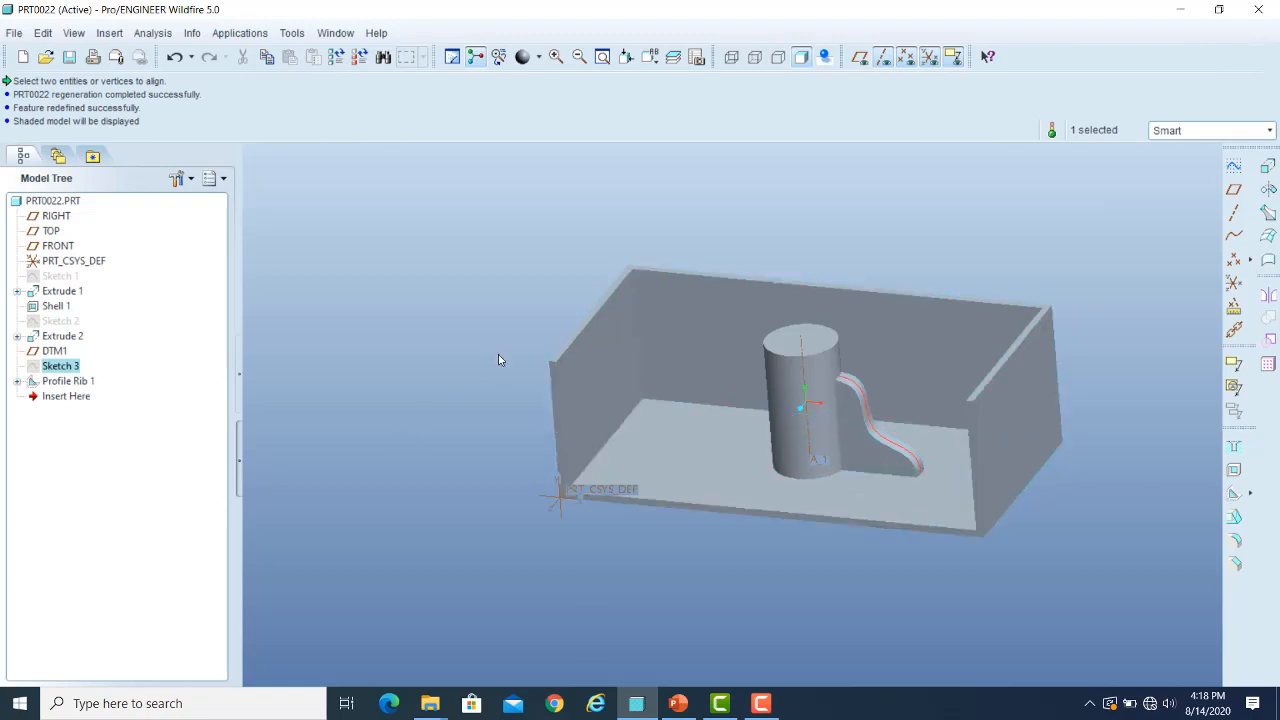
middle_click_drag(978, 269, 973, 299)
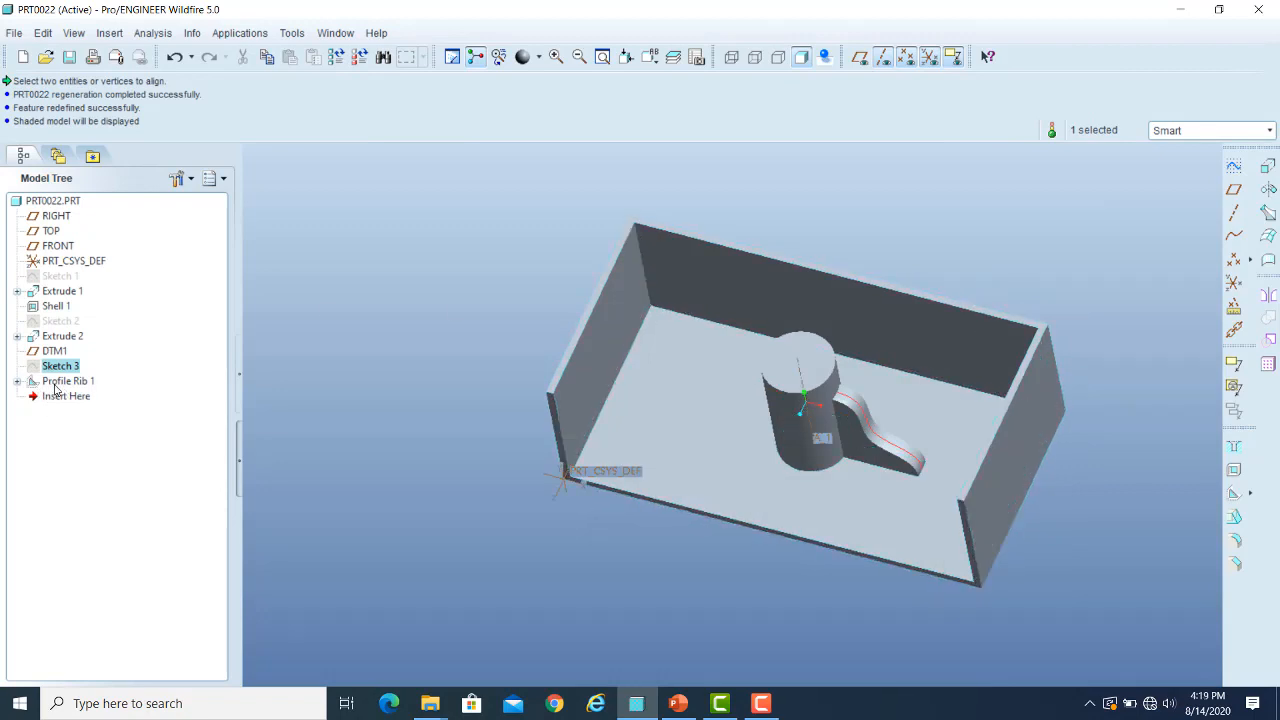
Step: Pattern Profile Rib 1 around the cylinder's axis with 4 instances spaced 90° apart, and accept the result
left_click(60, 383)
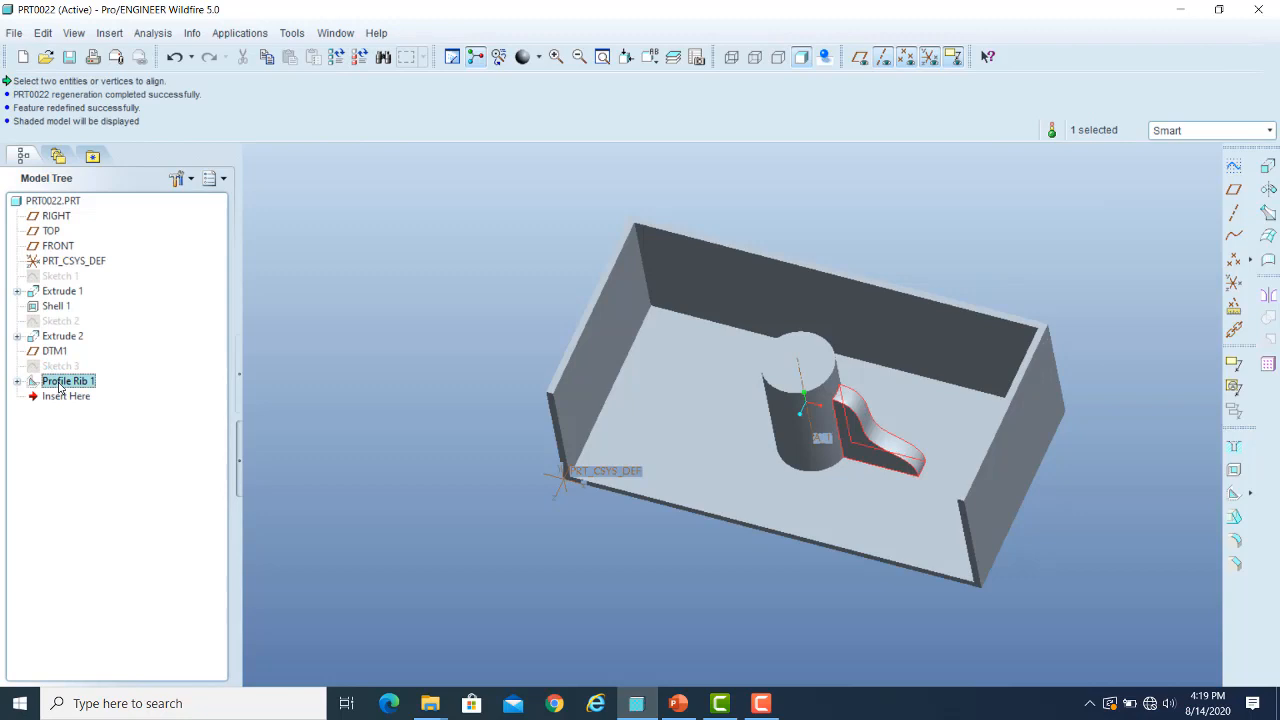
right_click(60, 386)
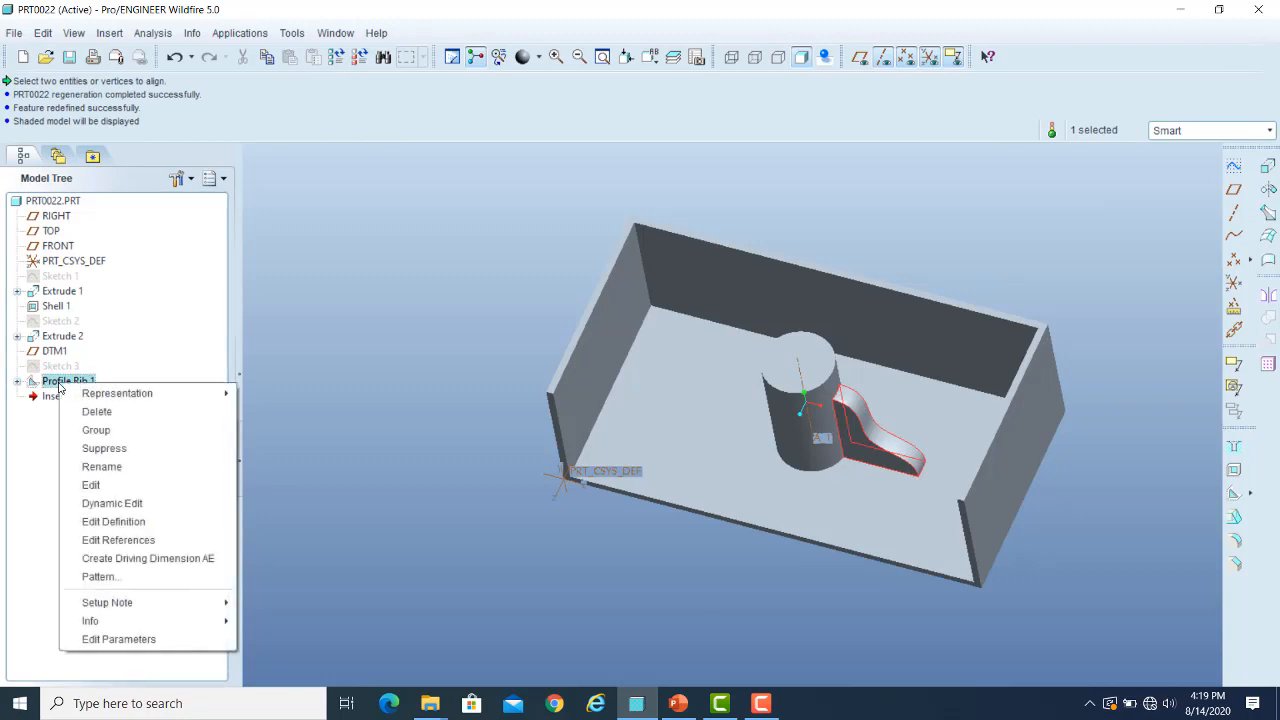
left_click(98, 577)
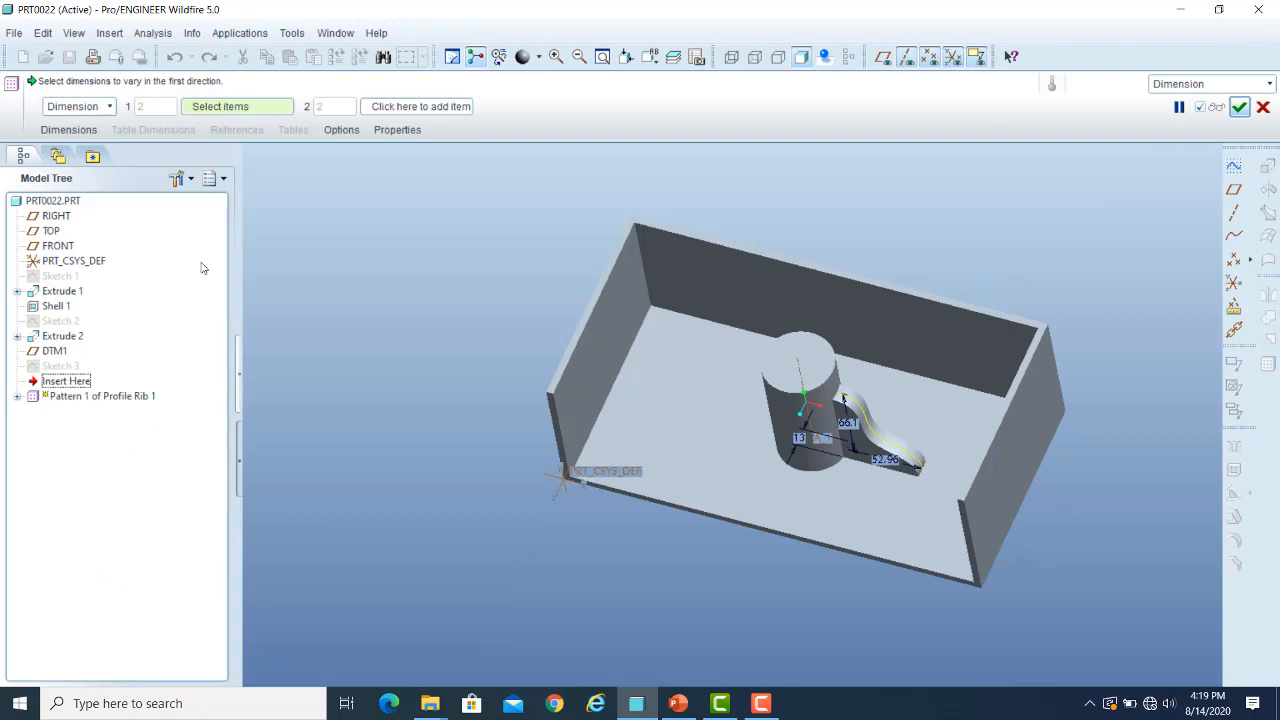
left_click(100, 107)
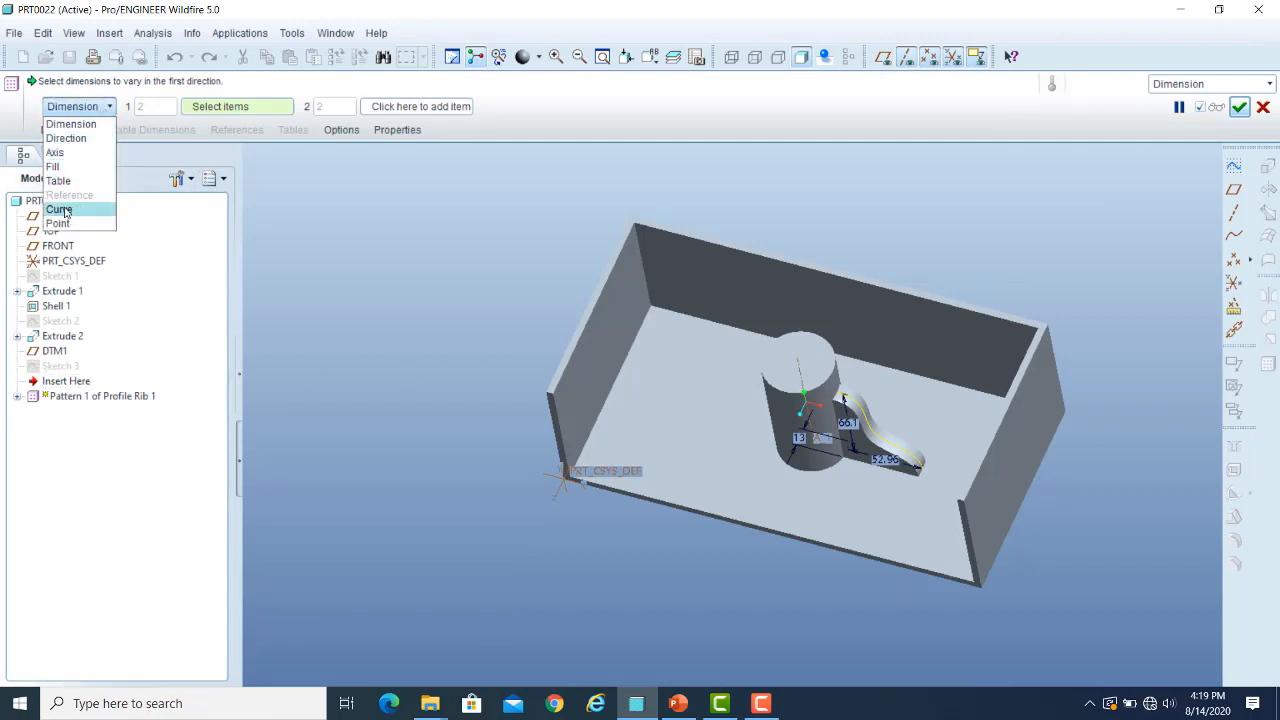
left_click(64, 152)
left_click(798, 366)
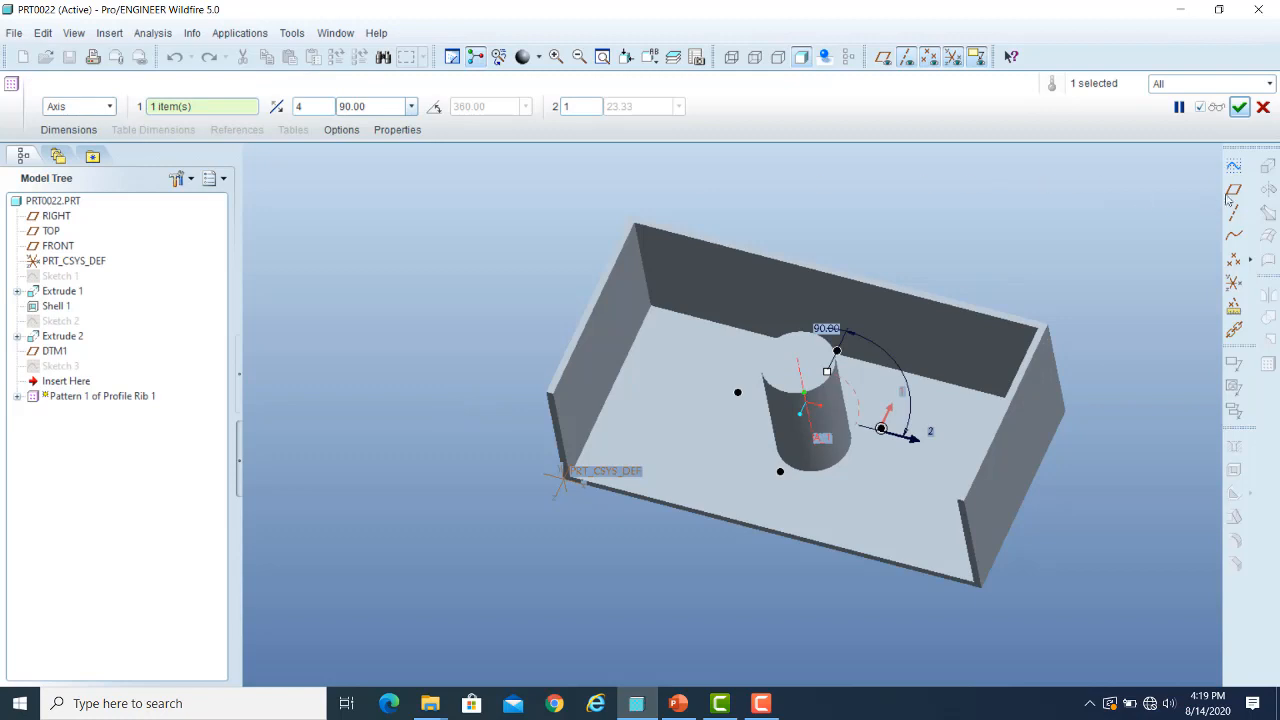
left_click(1239, 107)
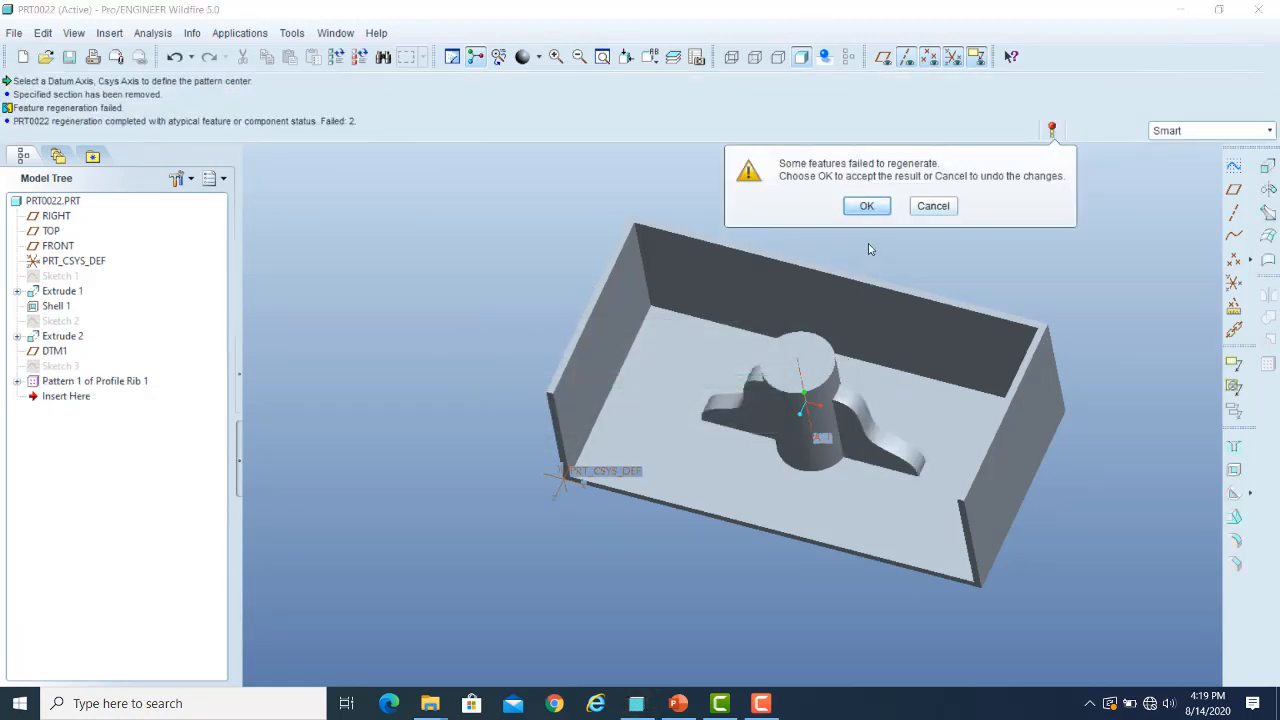
left_click(870, 209)
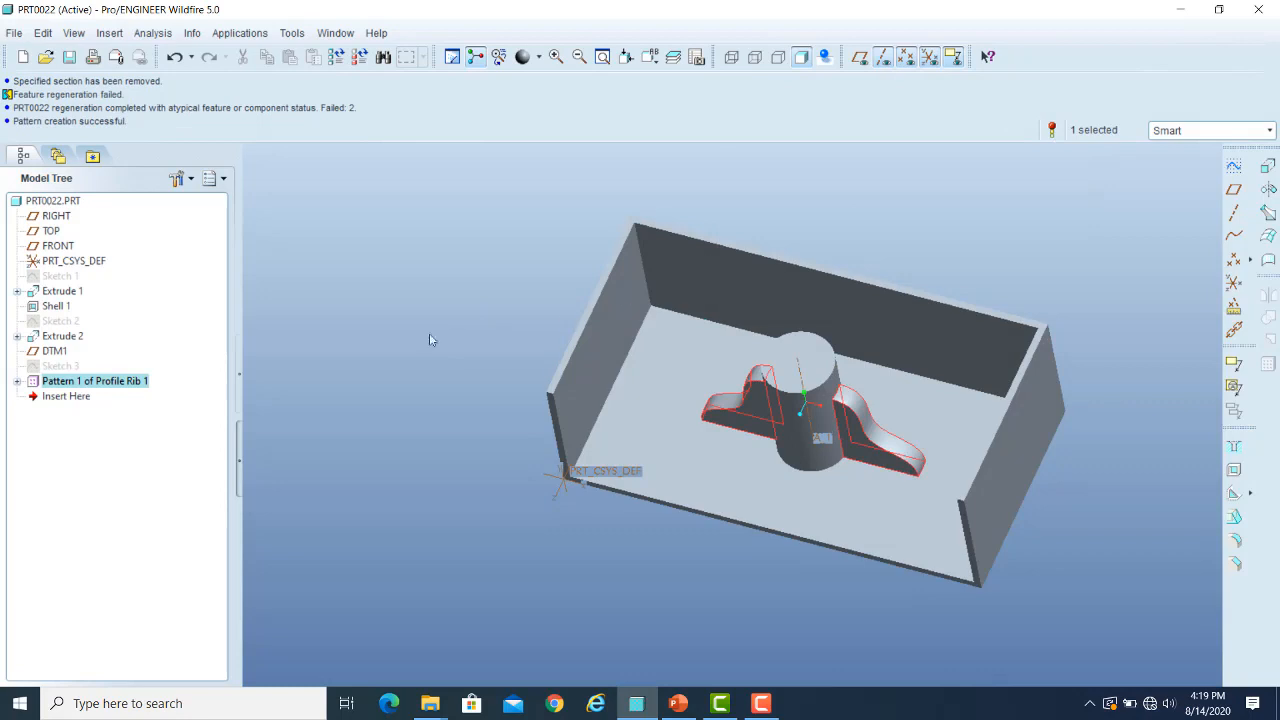
Step: Redefine Sketch 1 and set the base rectangle's vertical dimension to 200 to widen the box
left_click(62, 276)
right_click(62, 276)
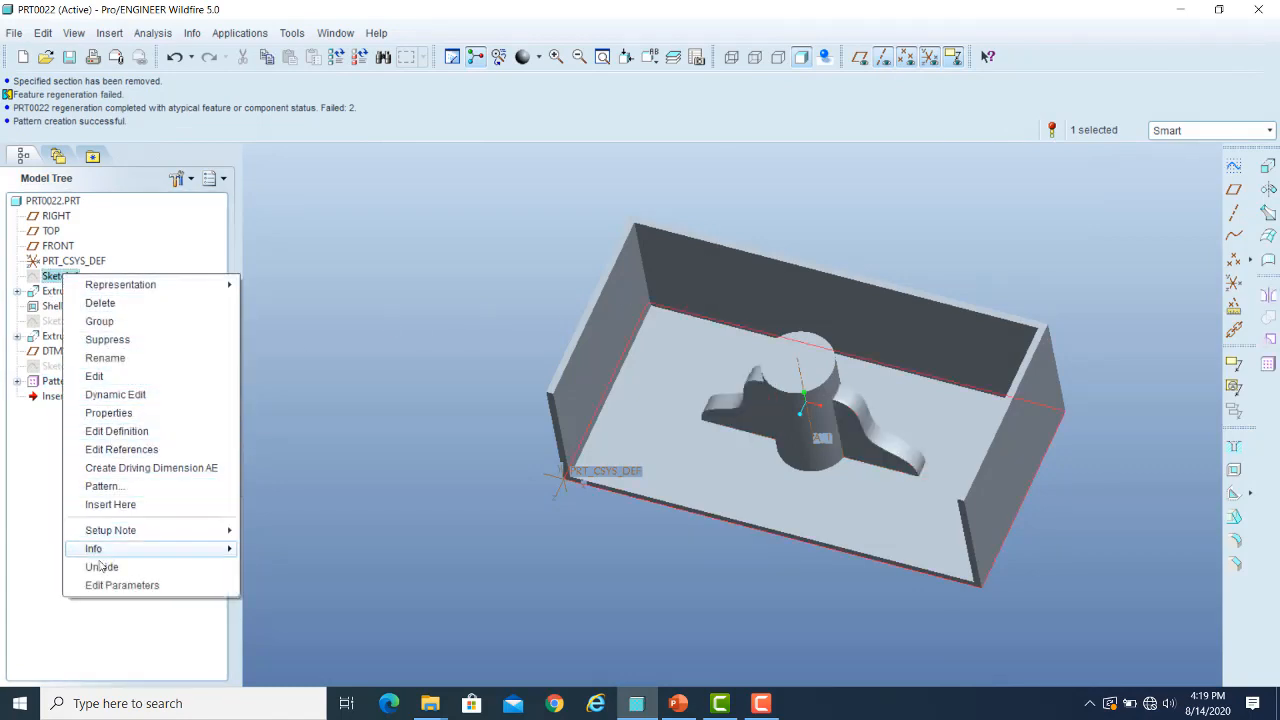
left_click(130, 432)
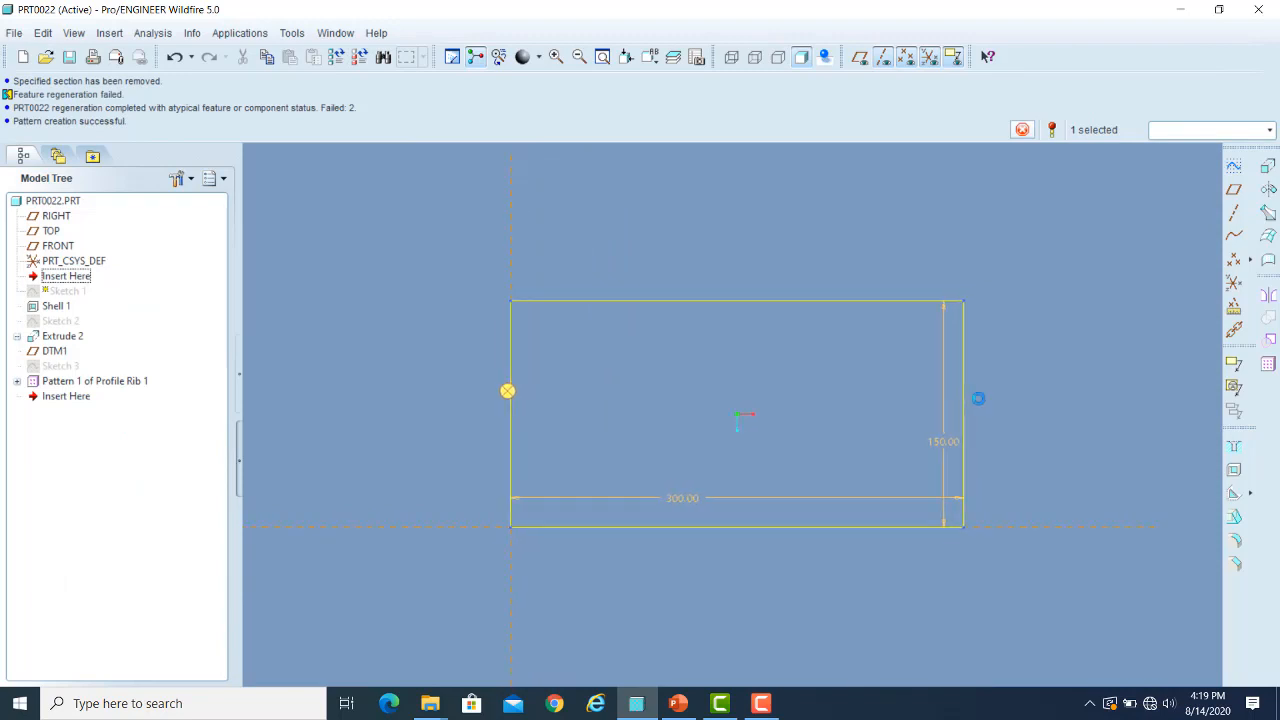
left_click(938, 447)
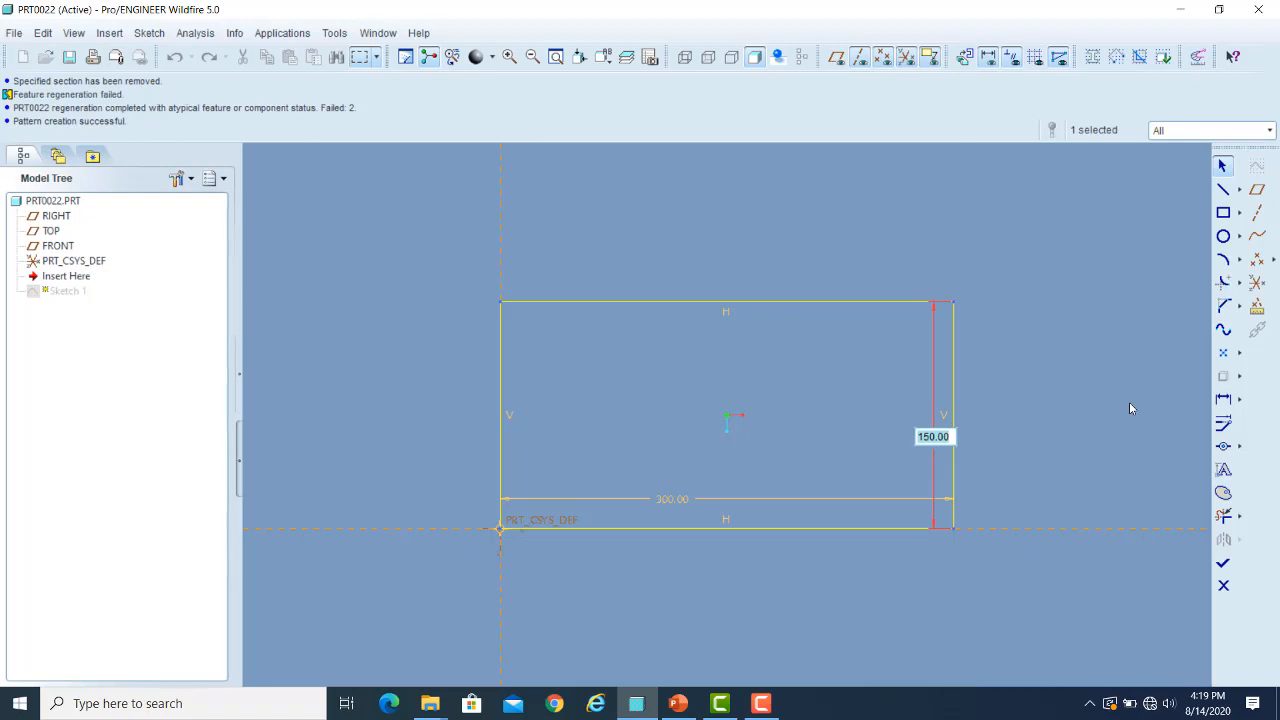
type("500")
key("Return")
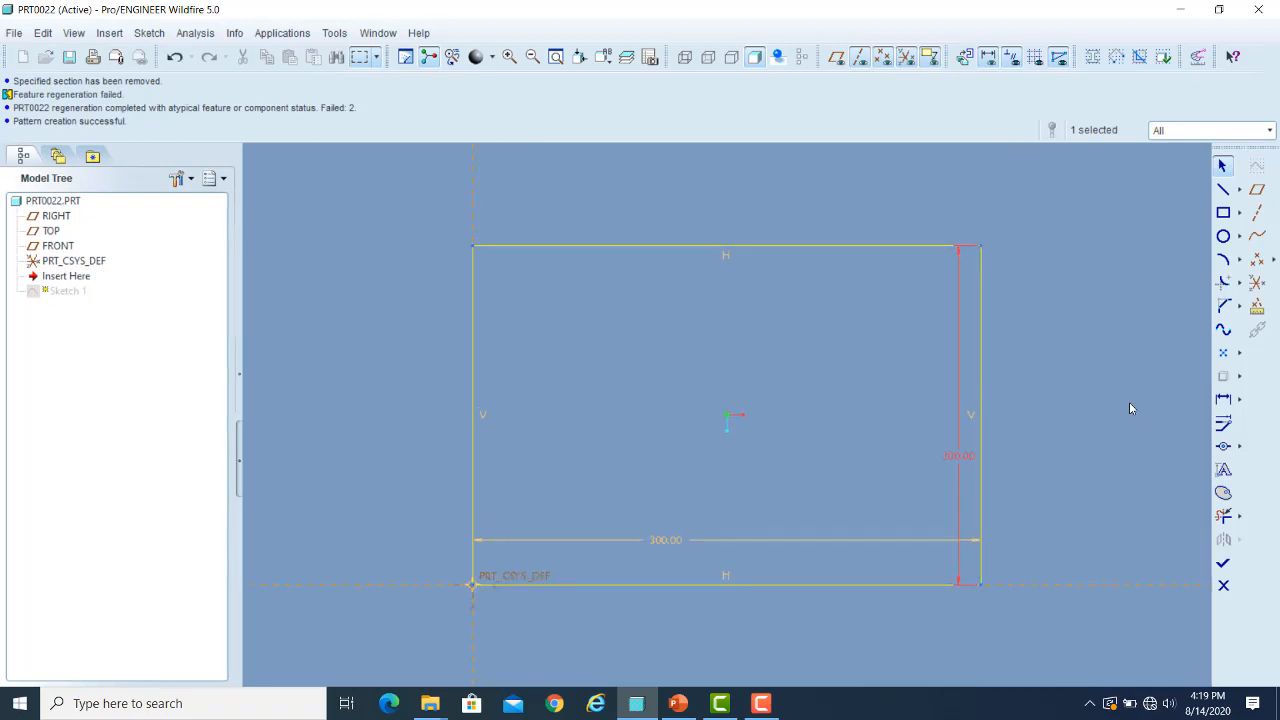
left_click(1222, 563)
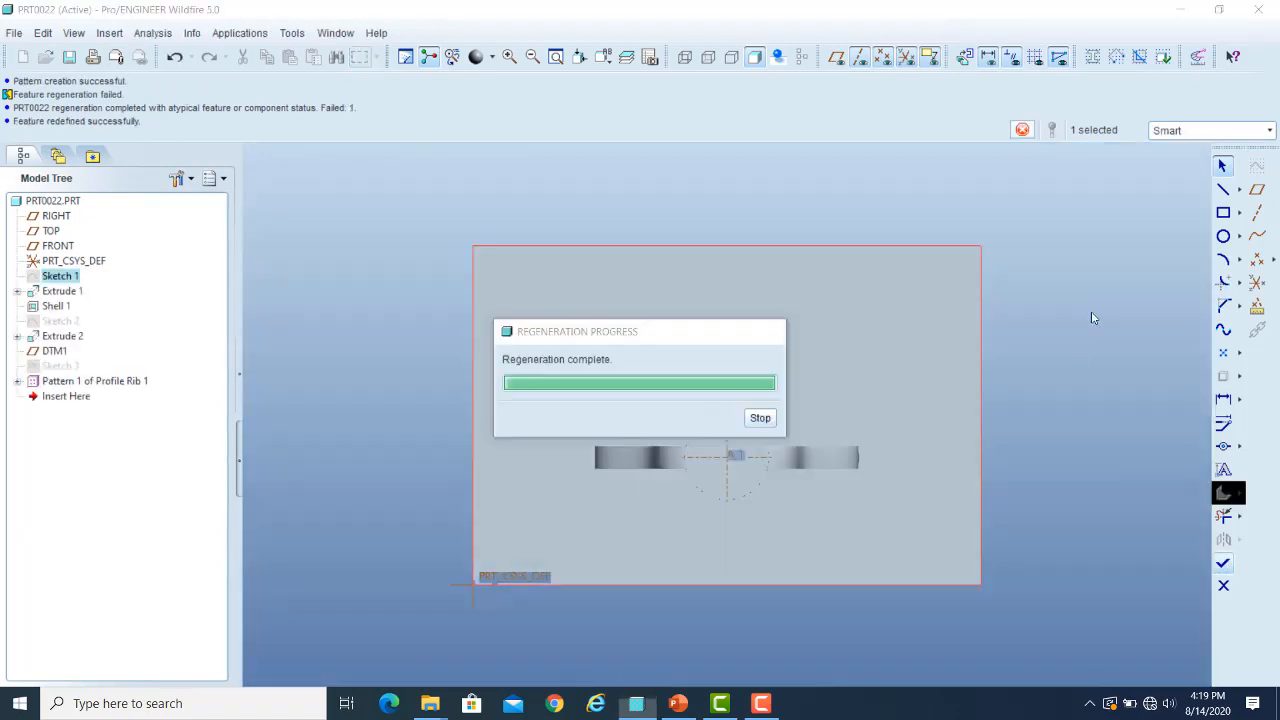
middle_click_drag(1036, 354, 1018, 335)
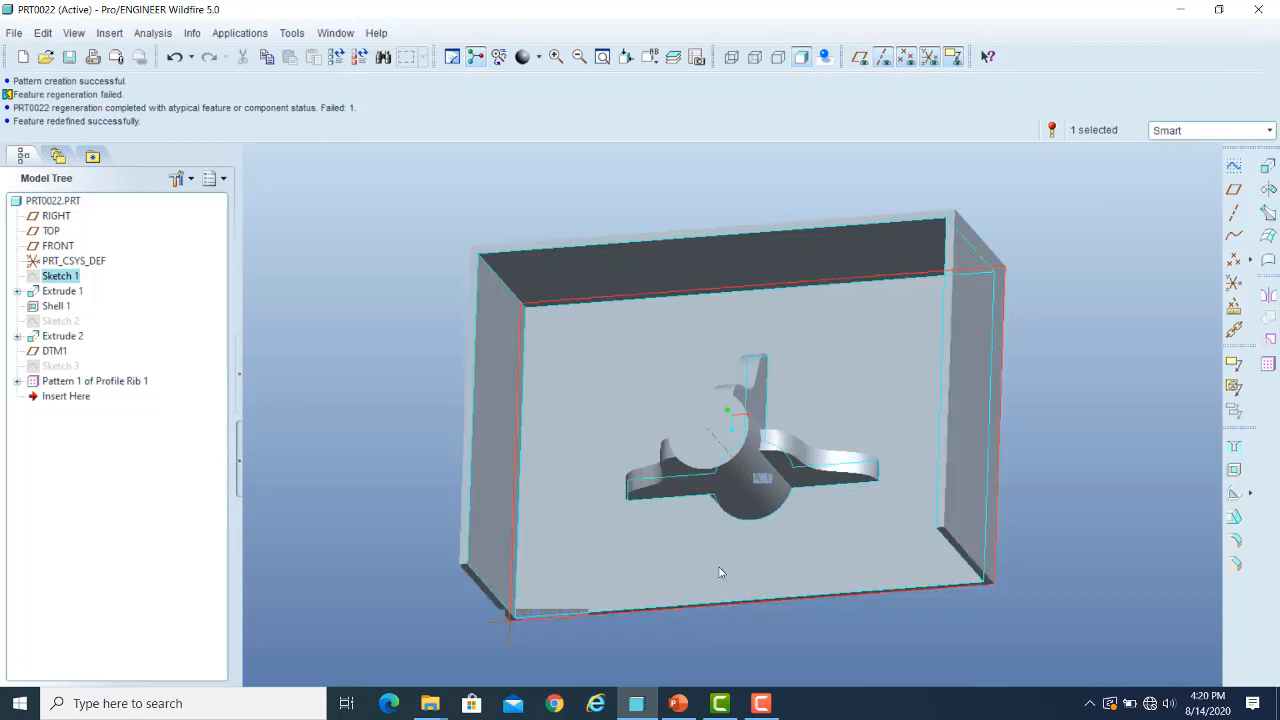
Step: Redefine Sketch 2 and set the distance from the circle's center to the box's lower edge to 100
left_click(60, 321)
right_click(58, 323)
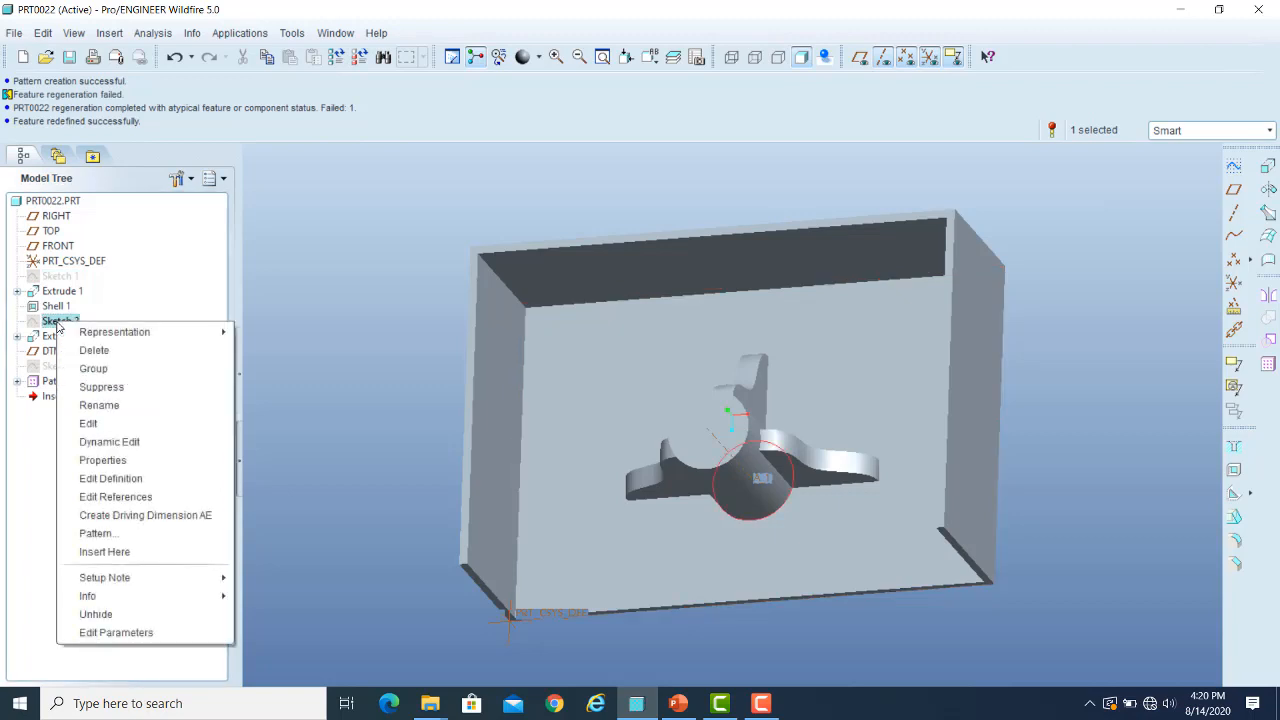
left_click(128, 479)
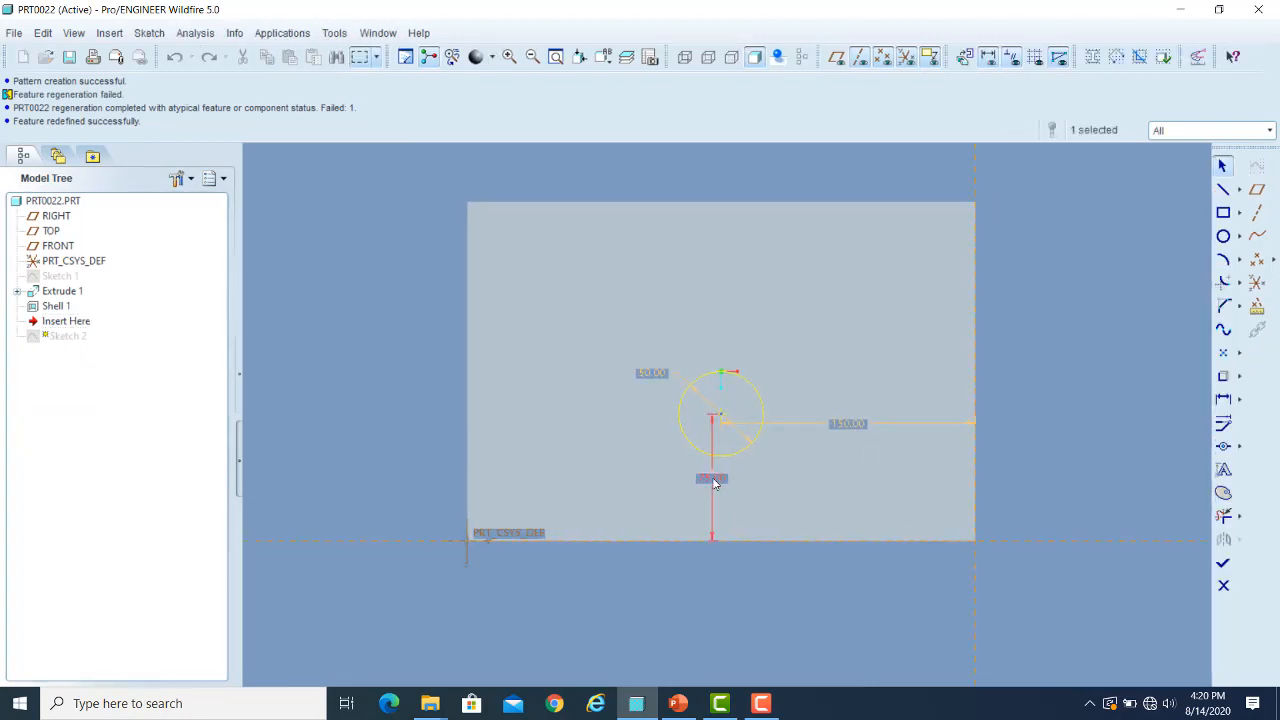
double_click(712, 479)
type("100")
key("Return")
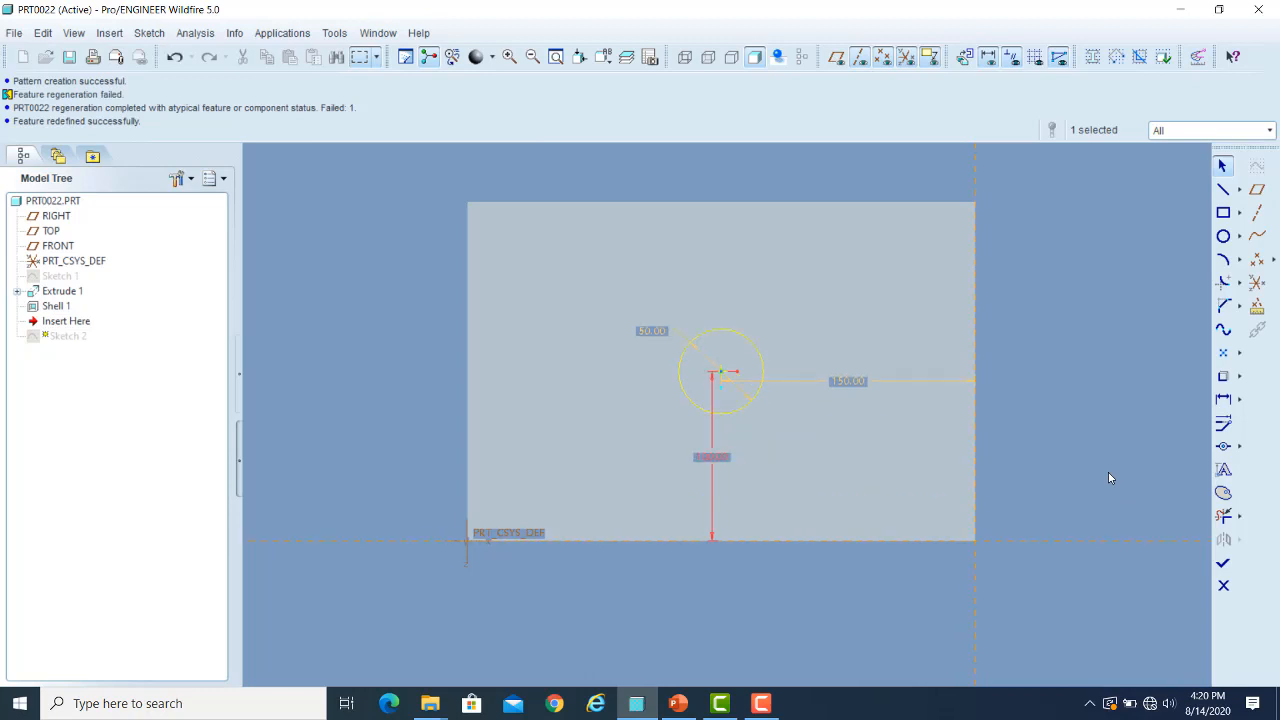
left_click(1222, 563)
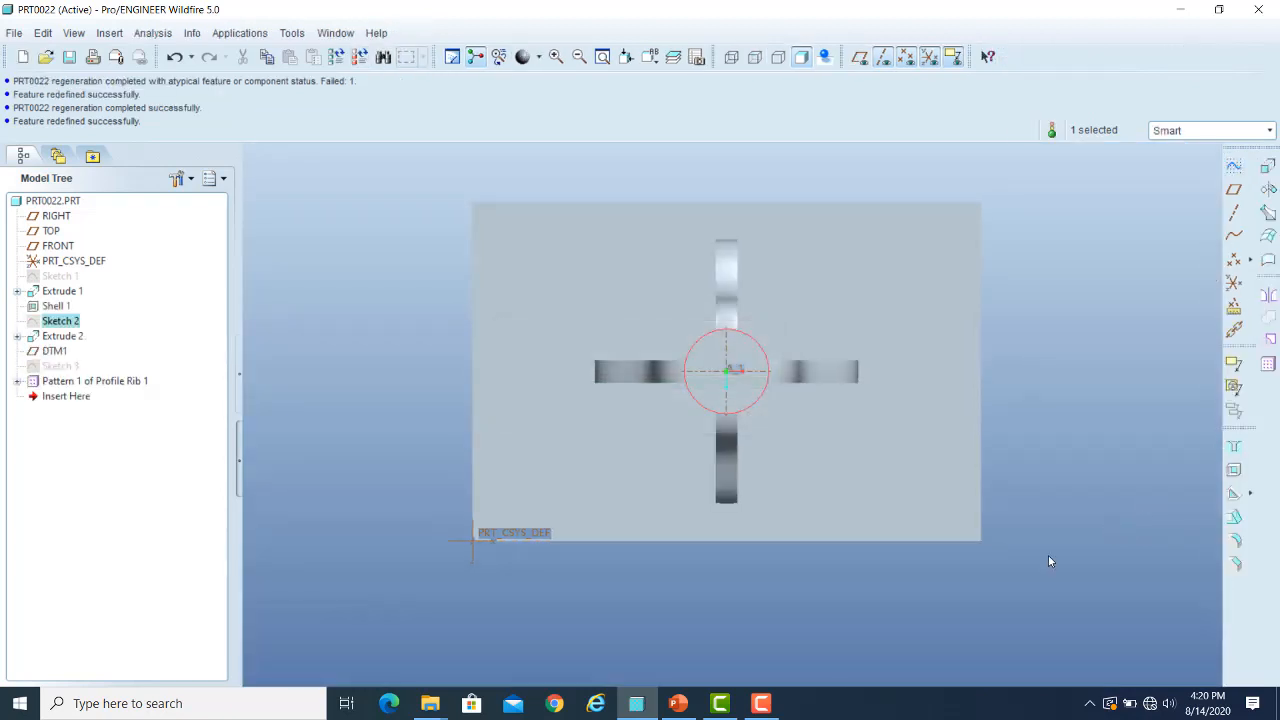
mouse_move(1087, 514)
middle_mouse_down()
mouse_move(1100, 542)
mouse_move(1073, 528)
middle_mouse_up()
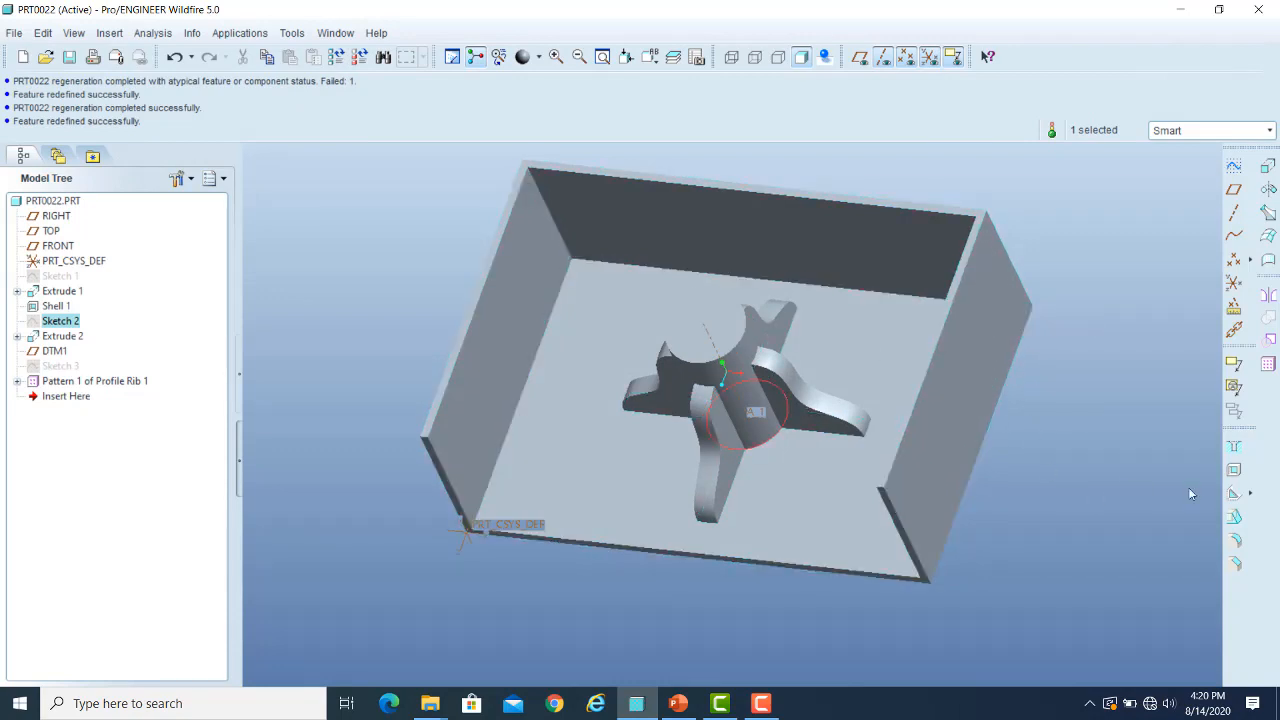
left_click(1250, 493)
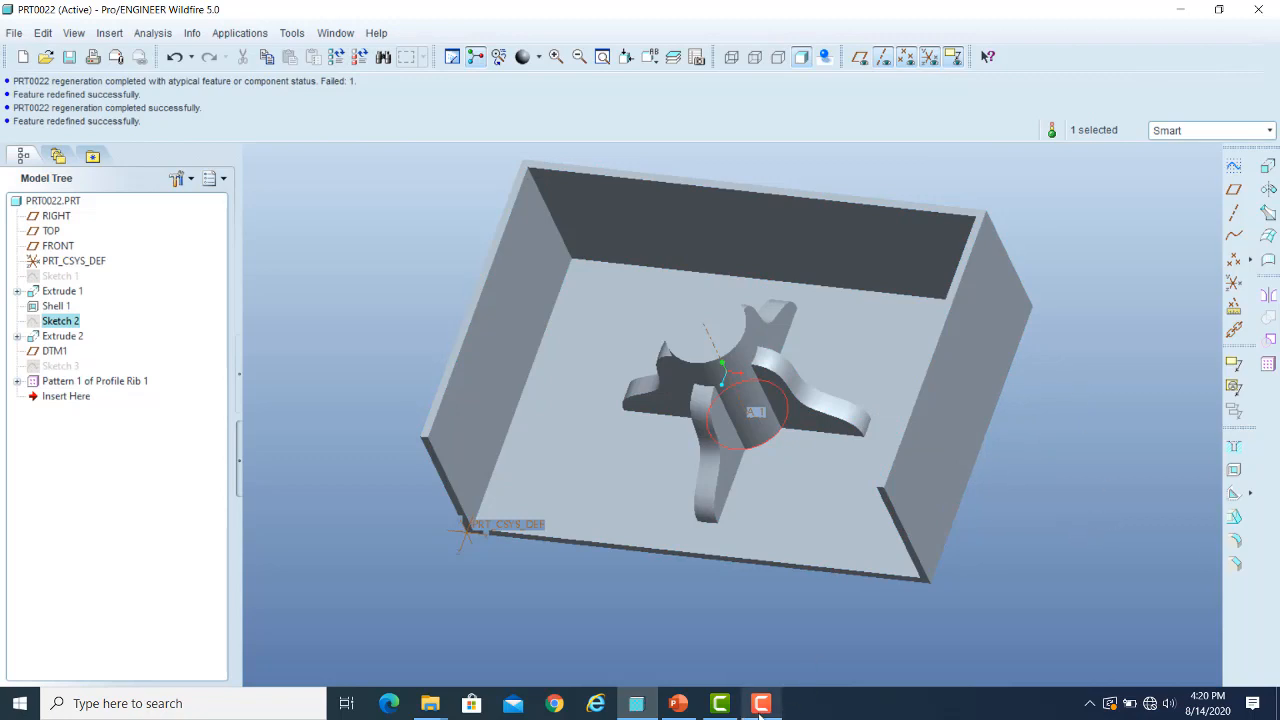
mouse_move(758, 708)
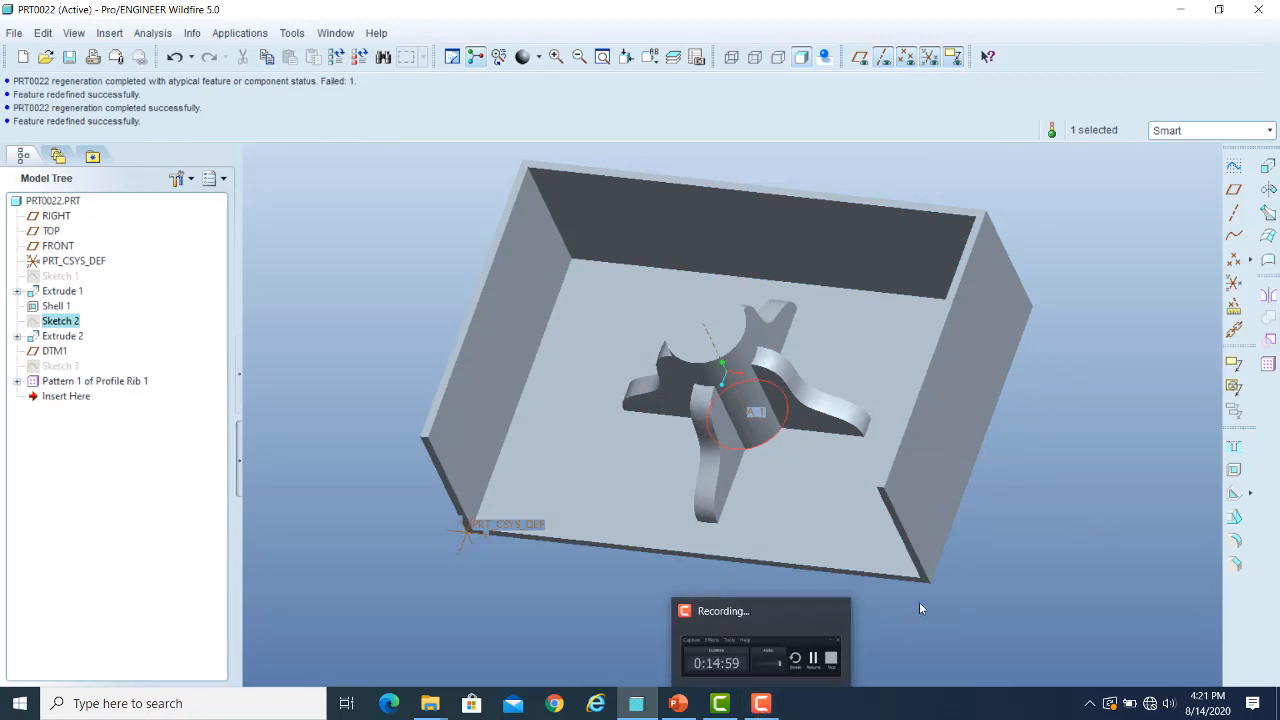
left_click(758, 708)
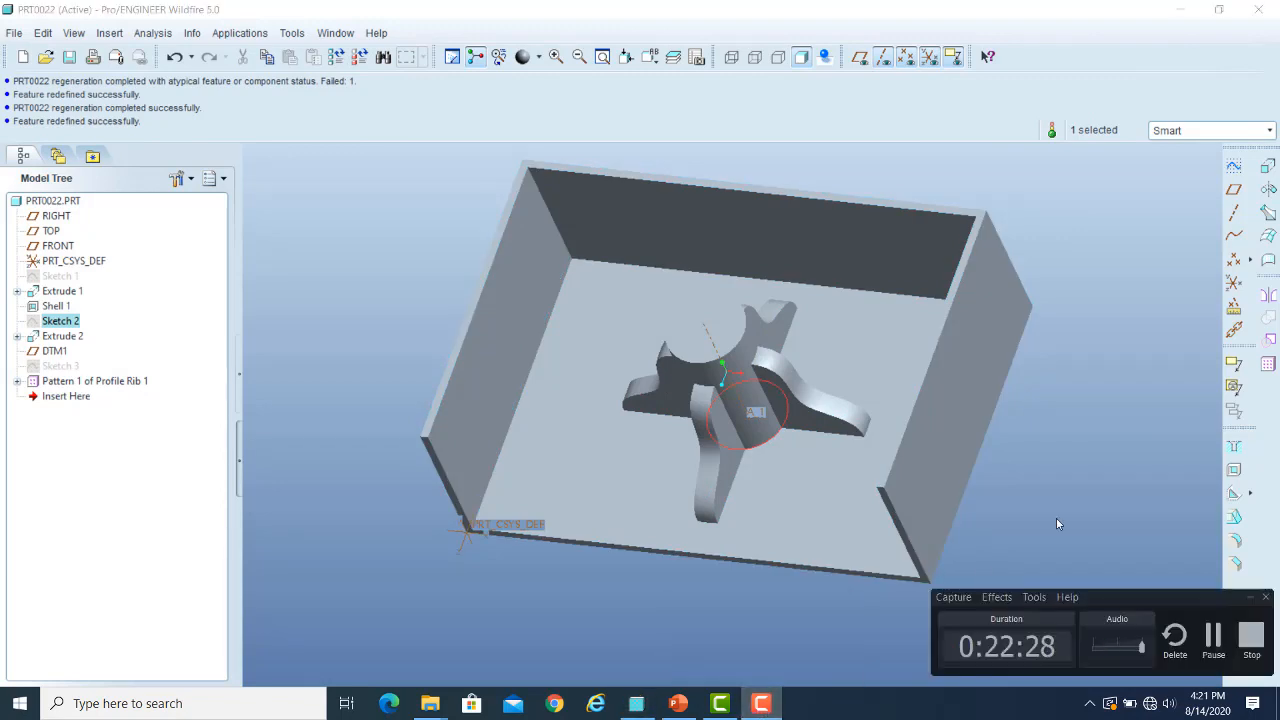